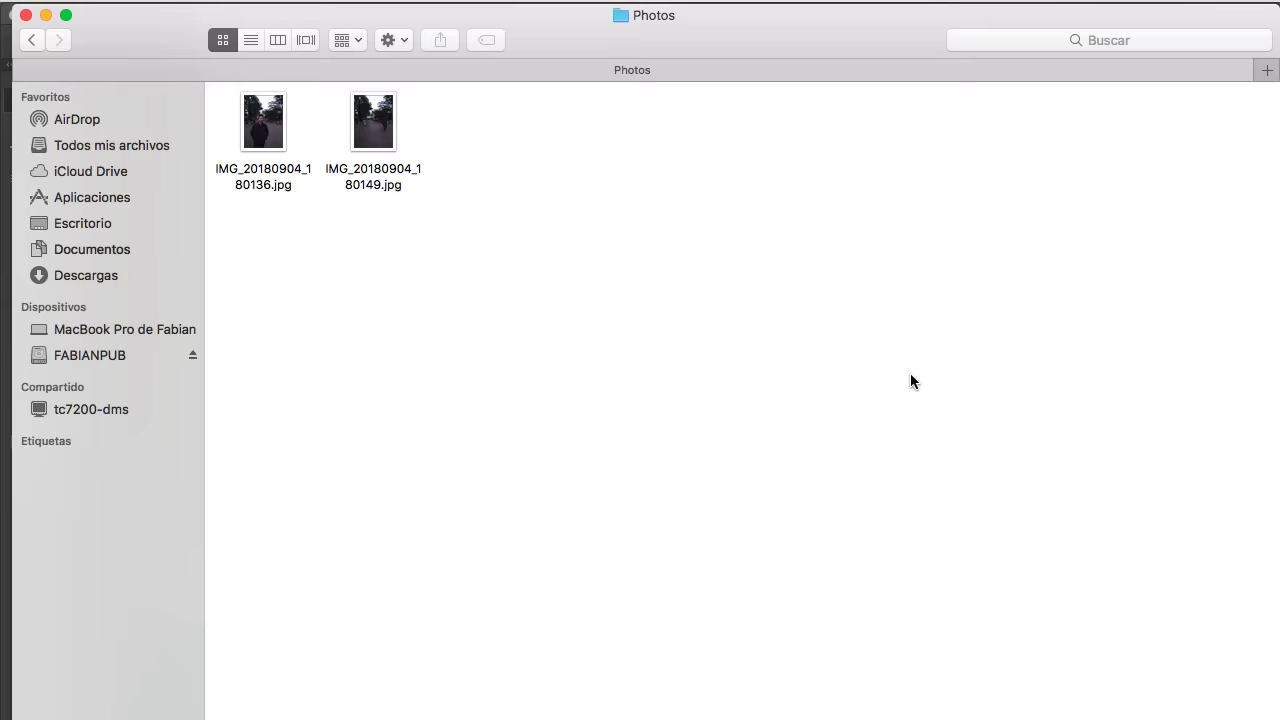
click(256, 134)
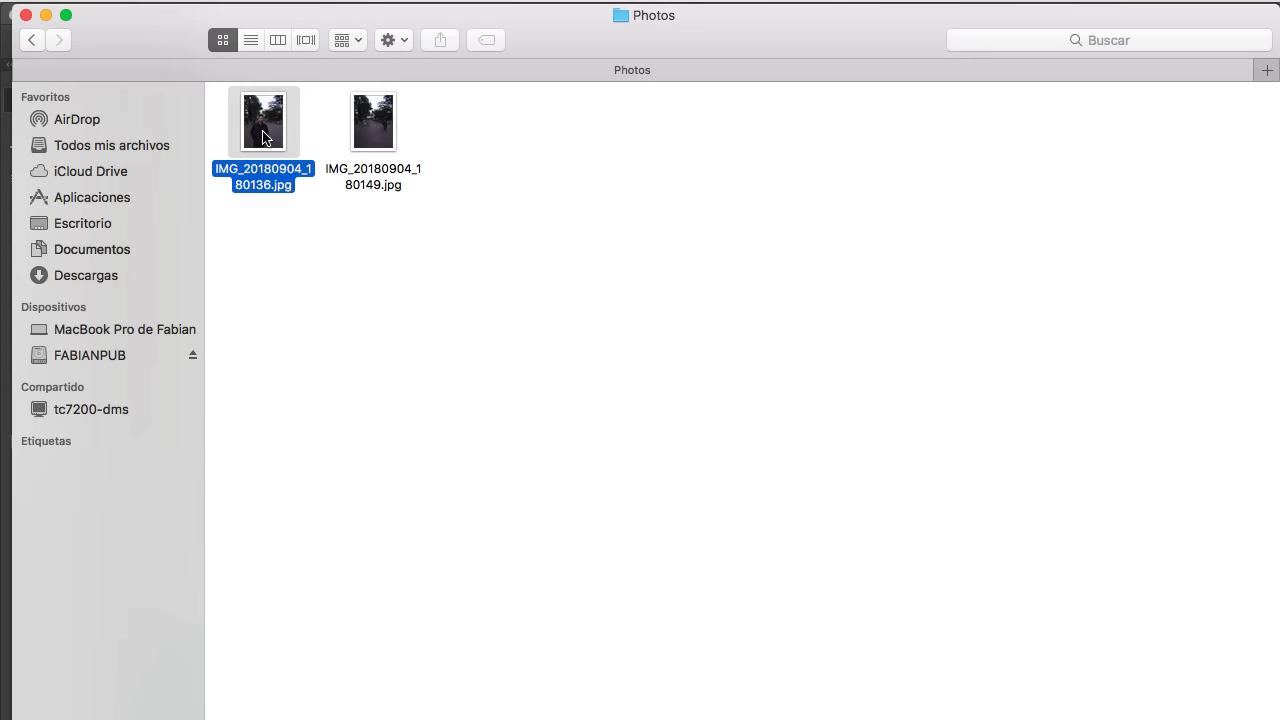
key(space)
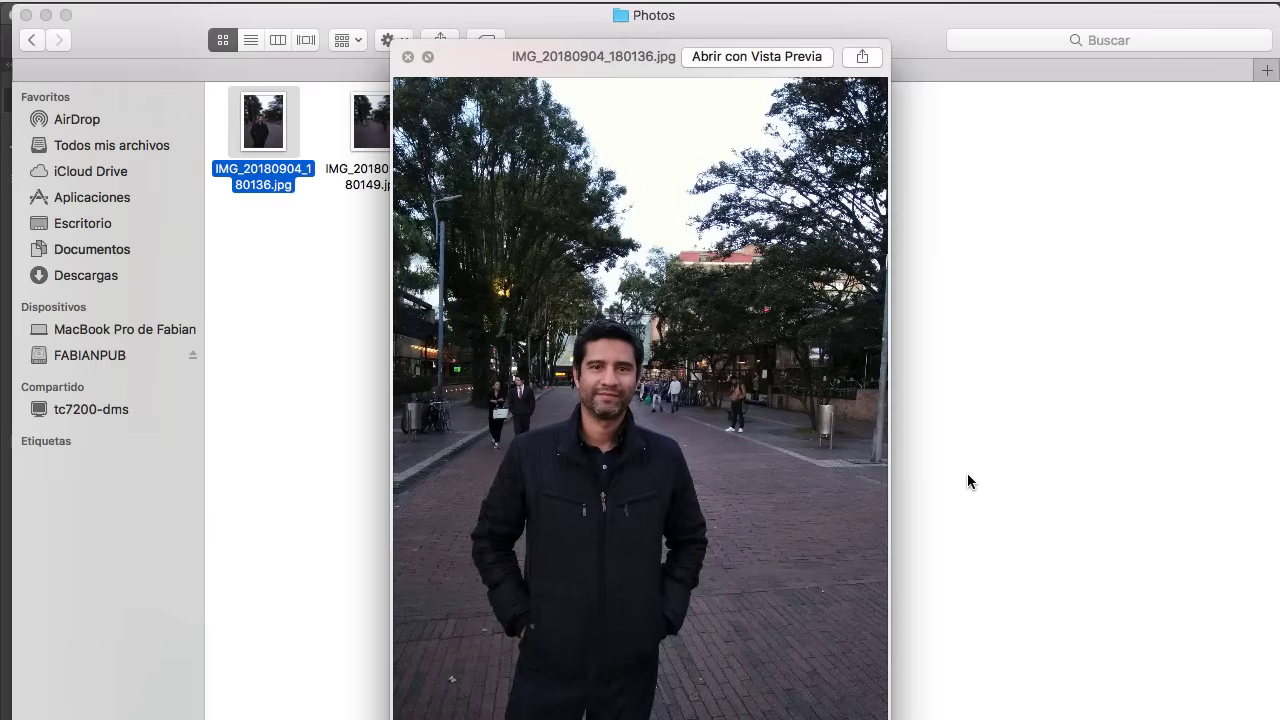
key(Right)
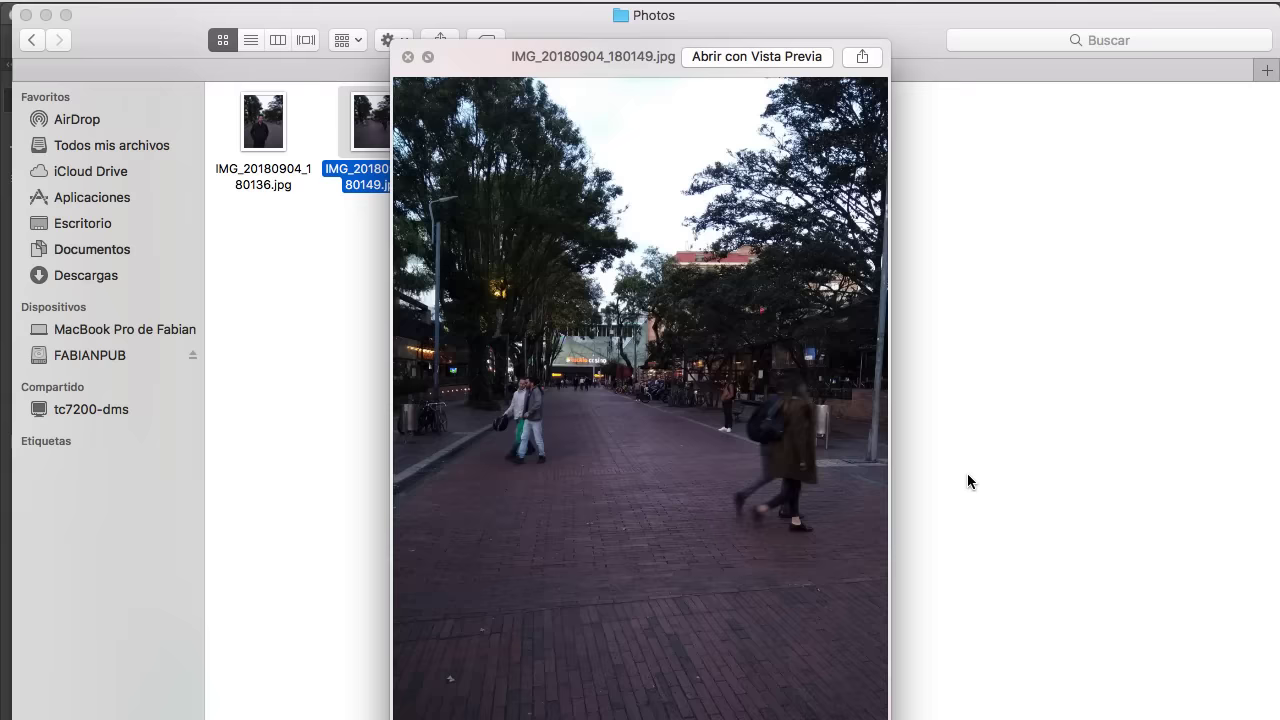
key(Left)
key(Right)
key(Left)
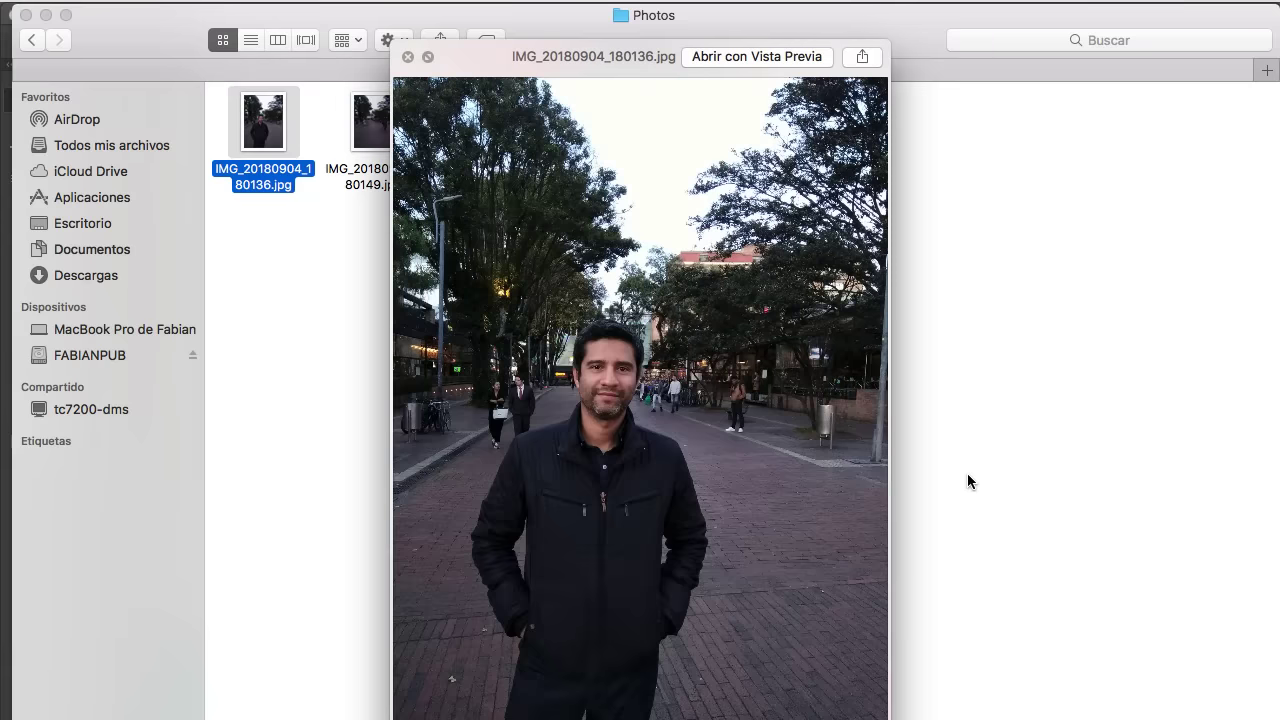
key(Right)
key(Left)
key(Right)
key(Left)
key(Right)
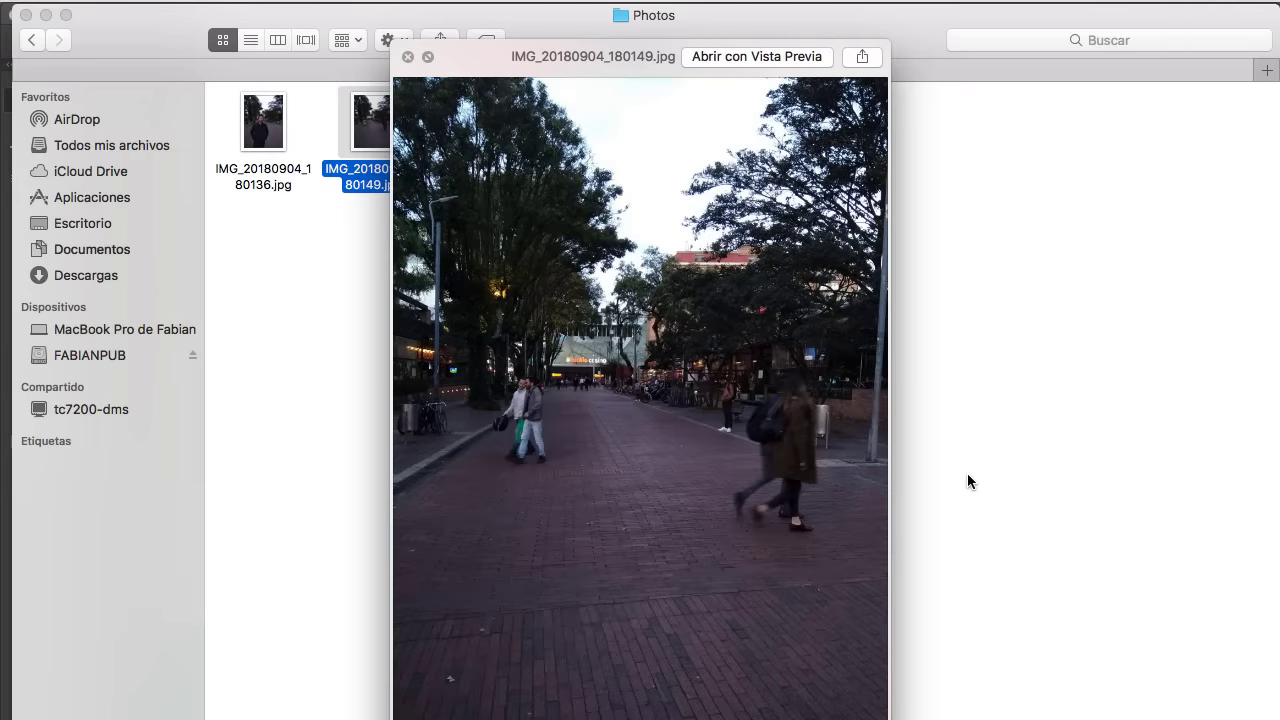
key(space)
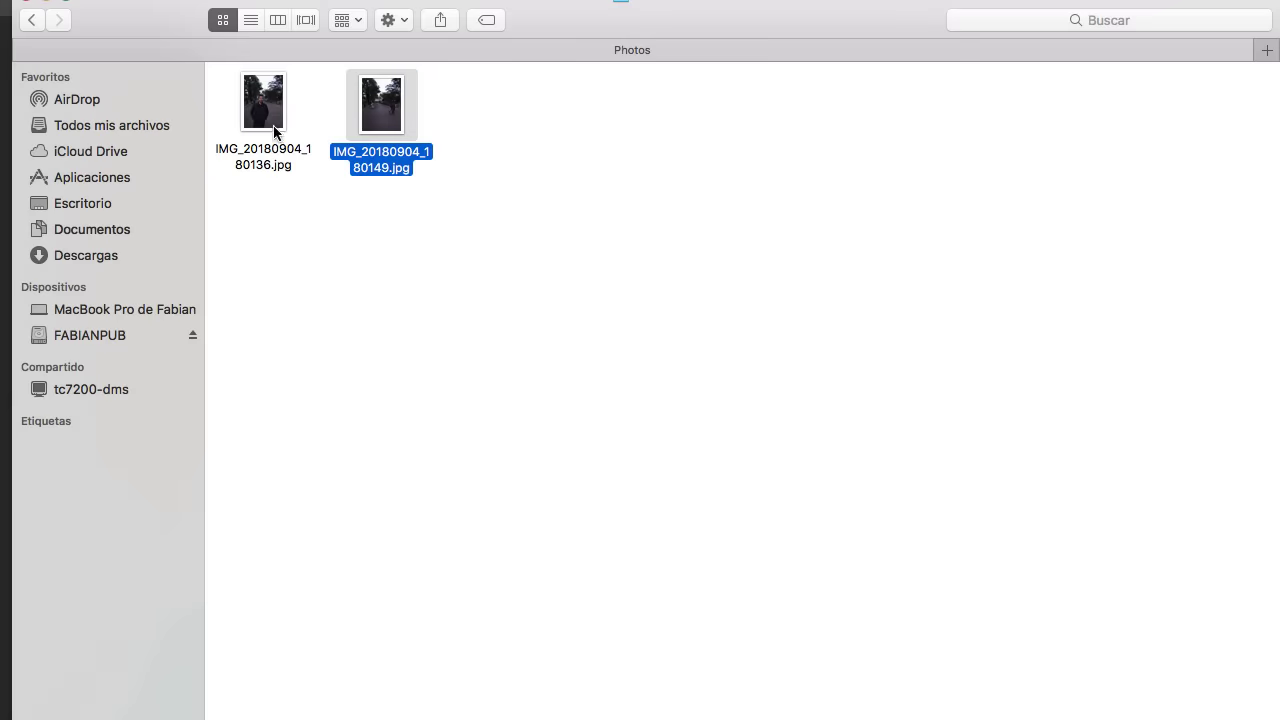
Place IMG_20180904_180136.jpg onto the street photo as a new layer.
drag(263, 103, 335, 305)
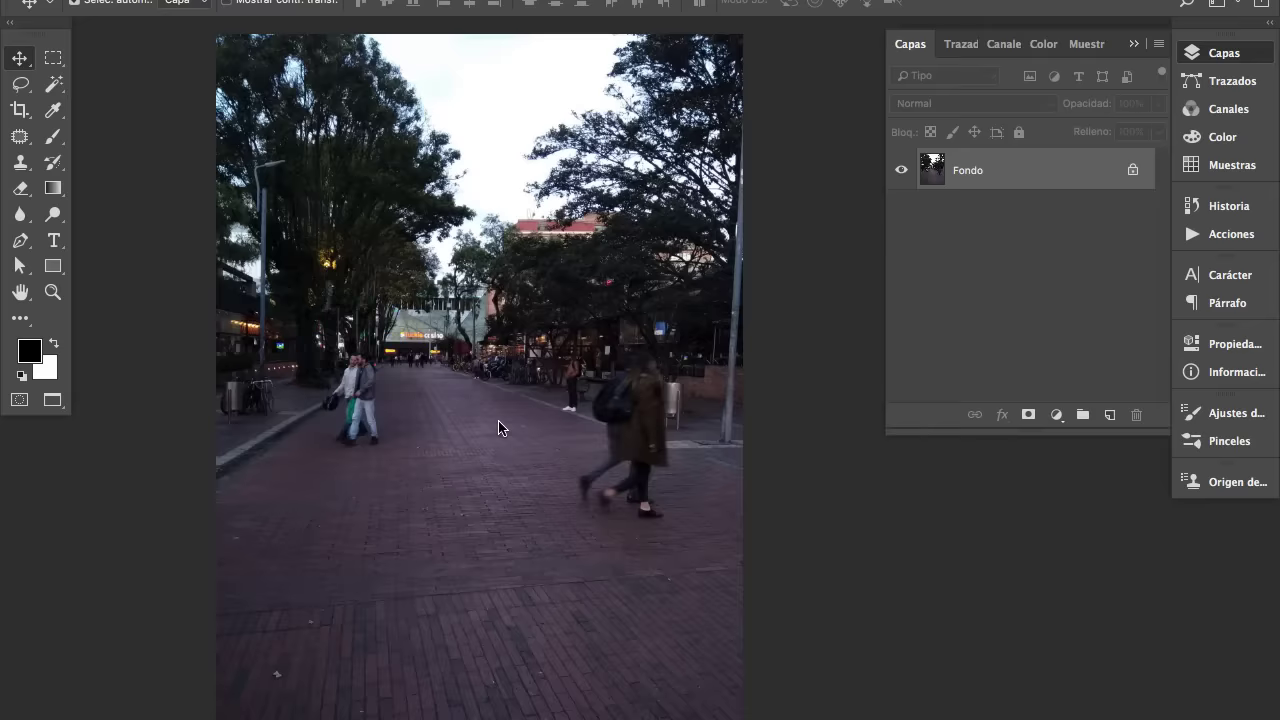
drag(695, 340, 695, 340)
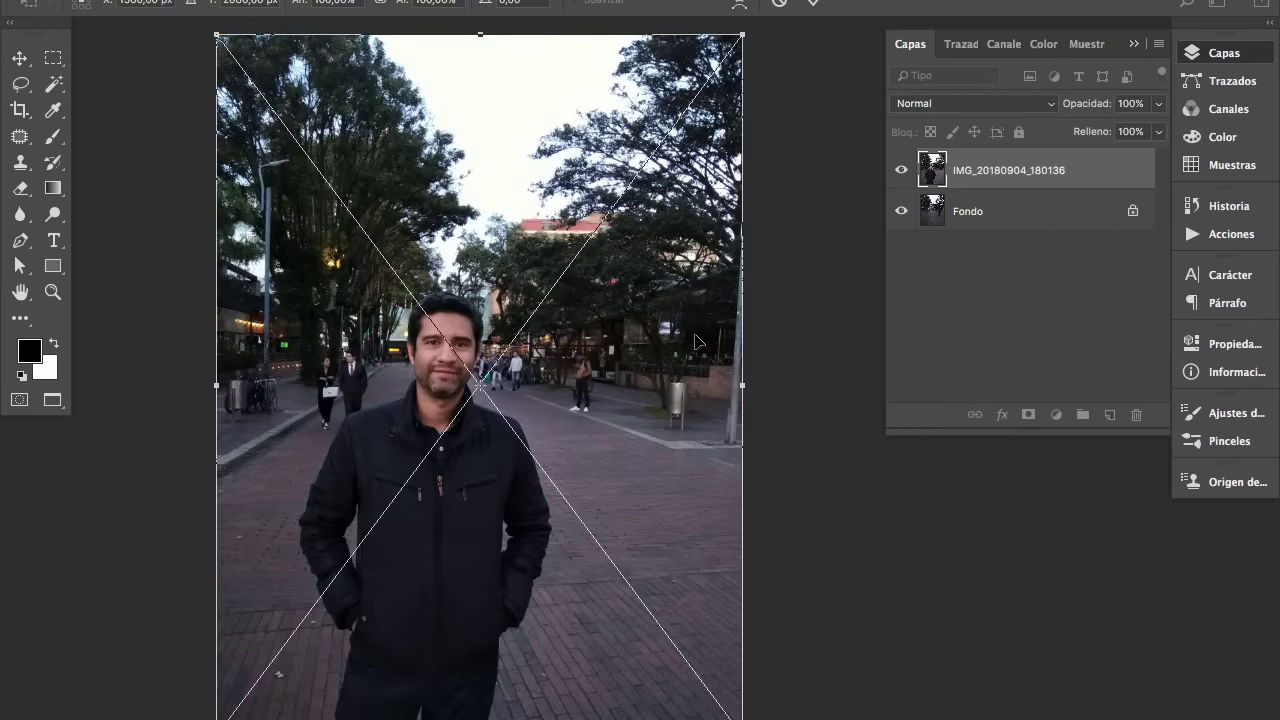
key(Return)
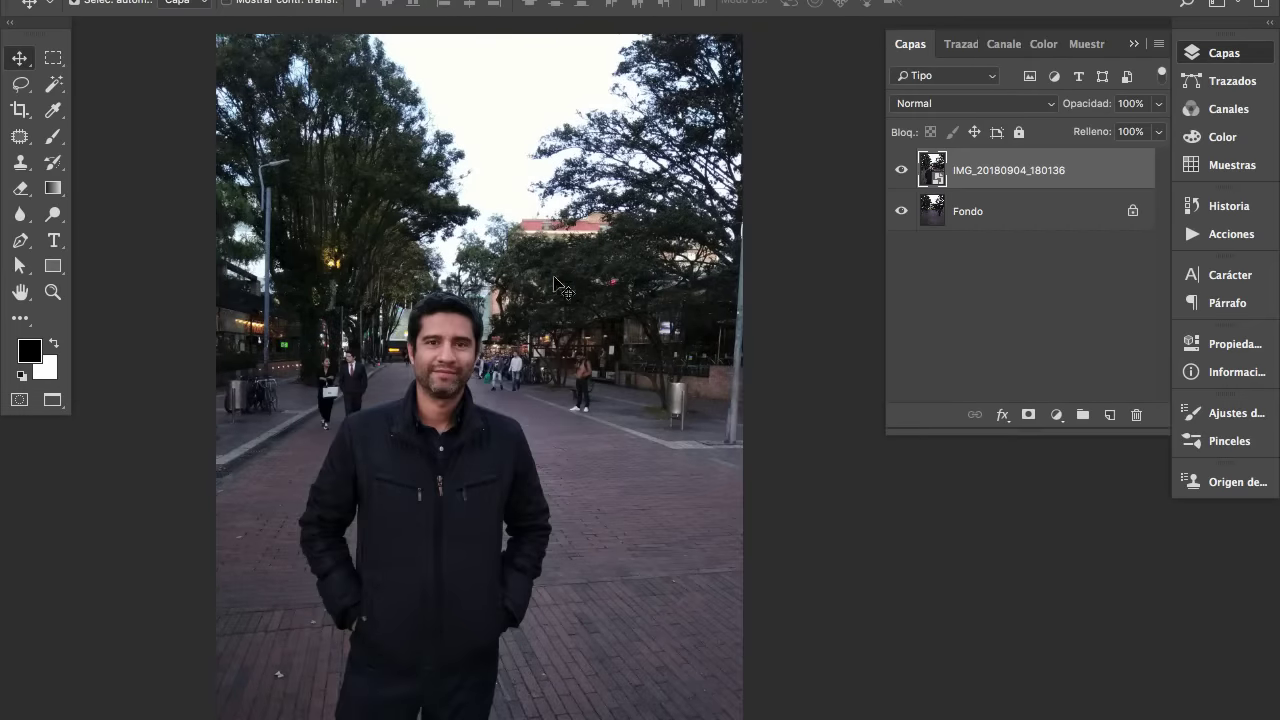
Toggle the man's photo layer visibility to compare it with the Fondo street layer.
click(901, 172)
click(901, 172)
click(901, 172)
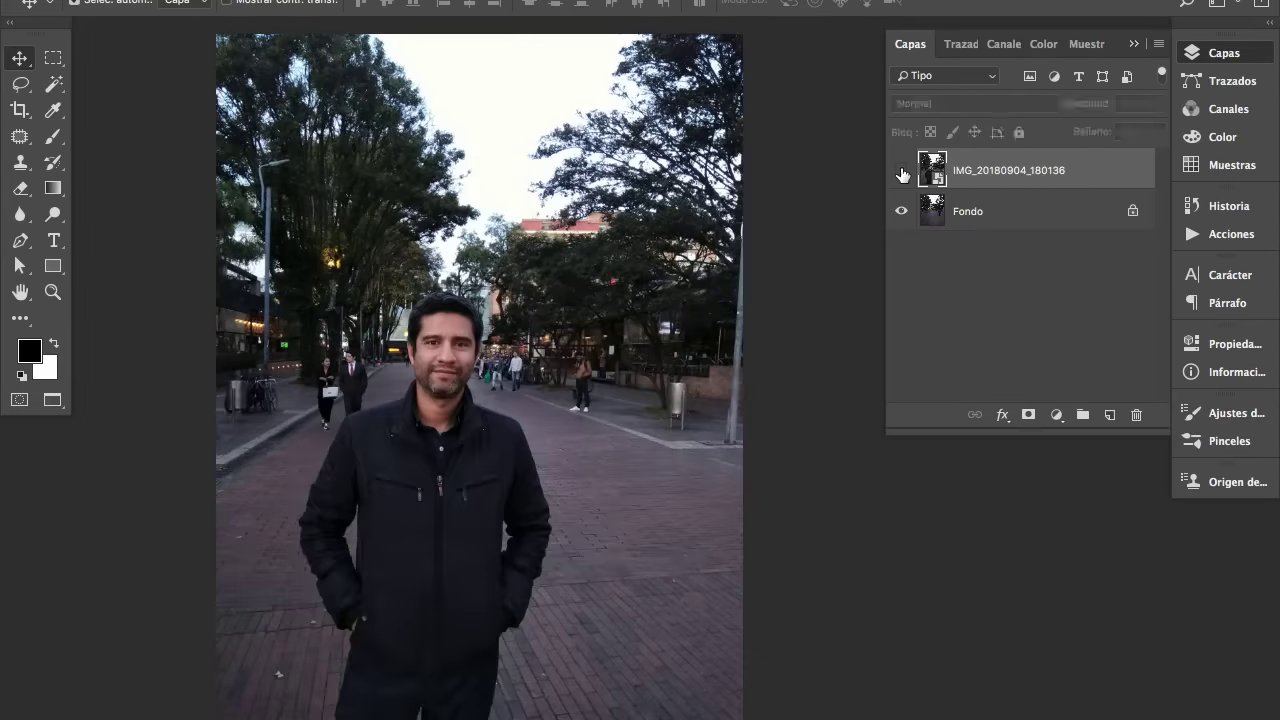
click(901, 172)
click(901, 172)
click(901, 172)
click(901, 172)
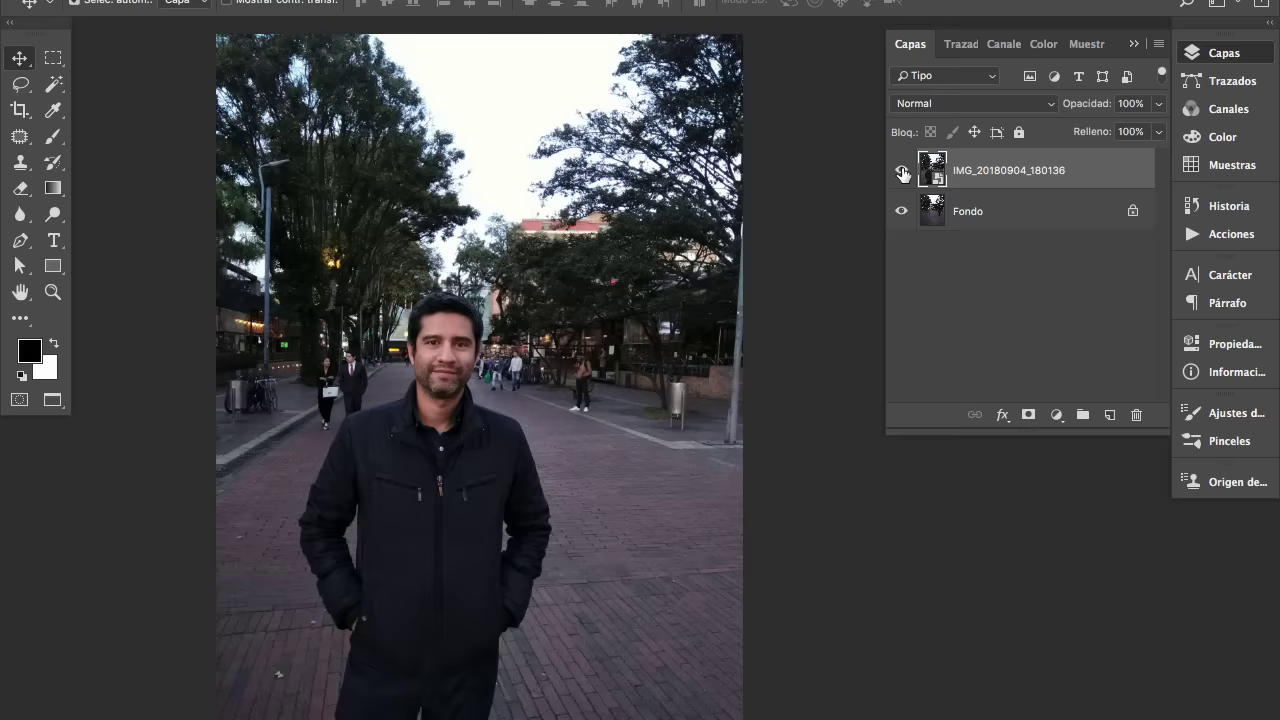
click(1008, 226)
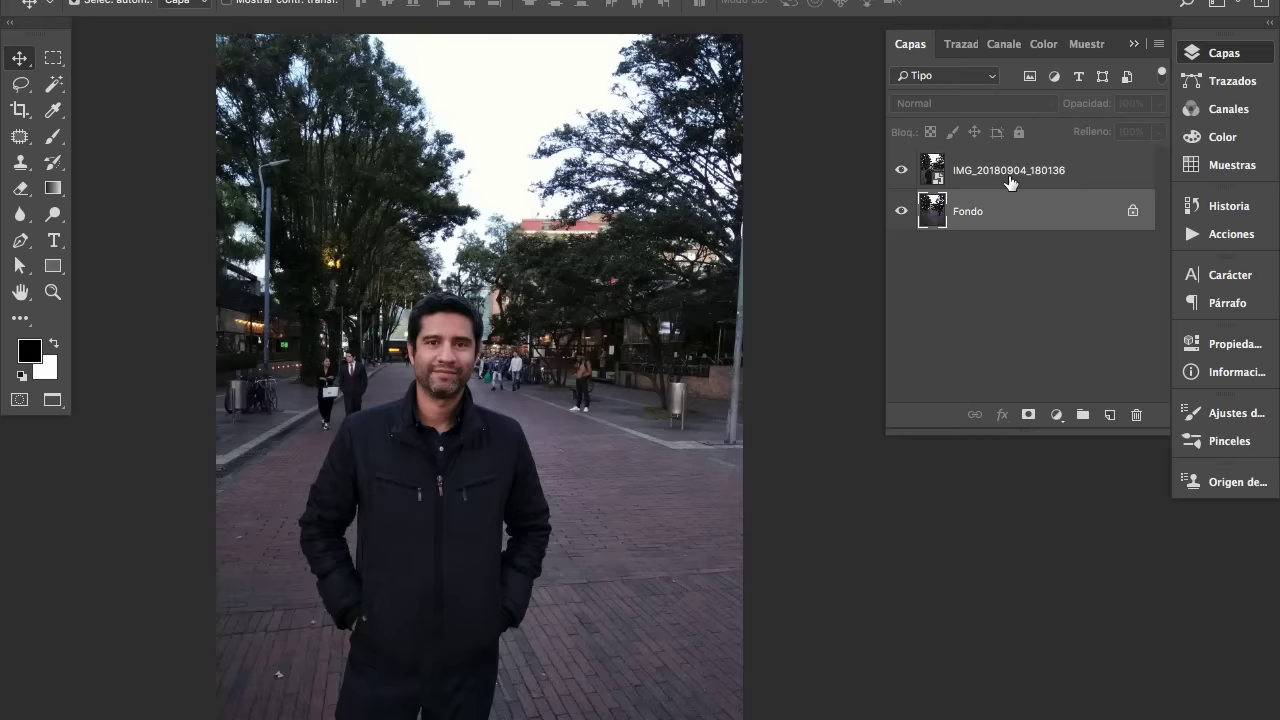
click(1010, 180)
Add a Niveles adjustment layer with the midtones raised to 1,12.
click(1056, 414)
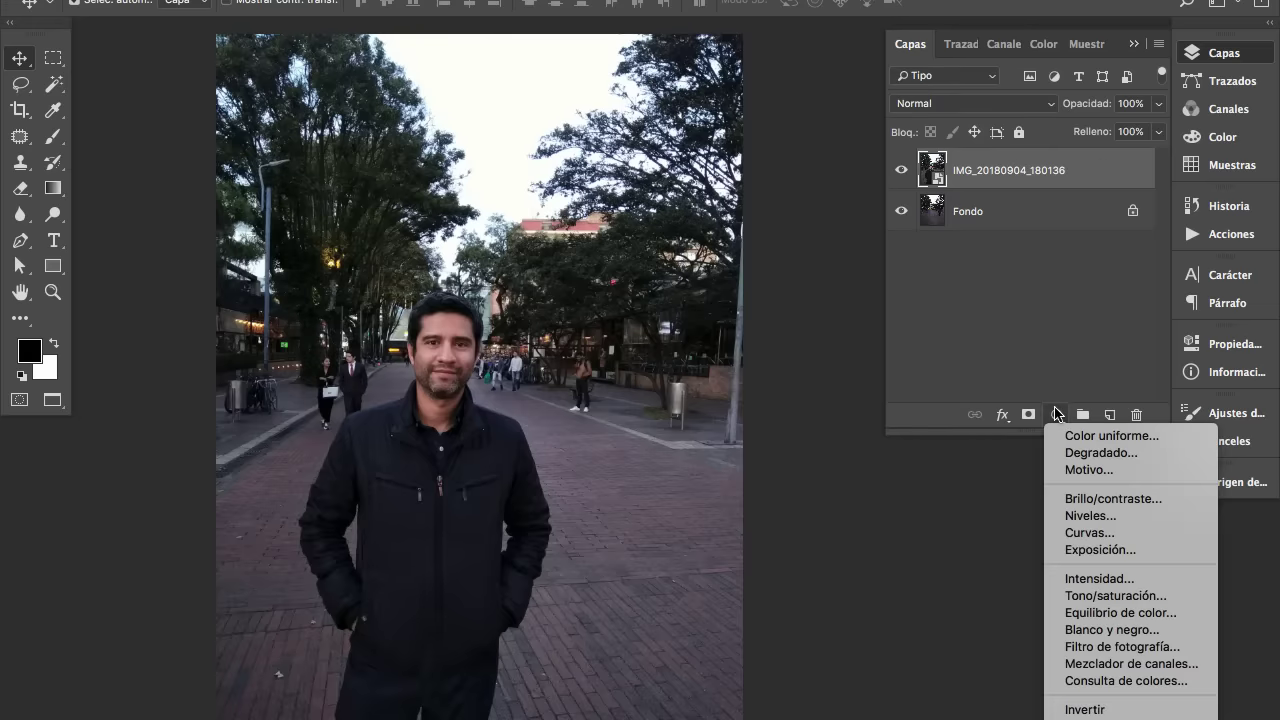
click(1132, 515)
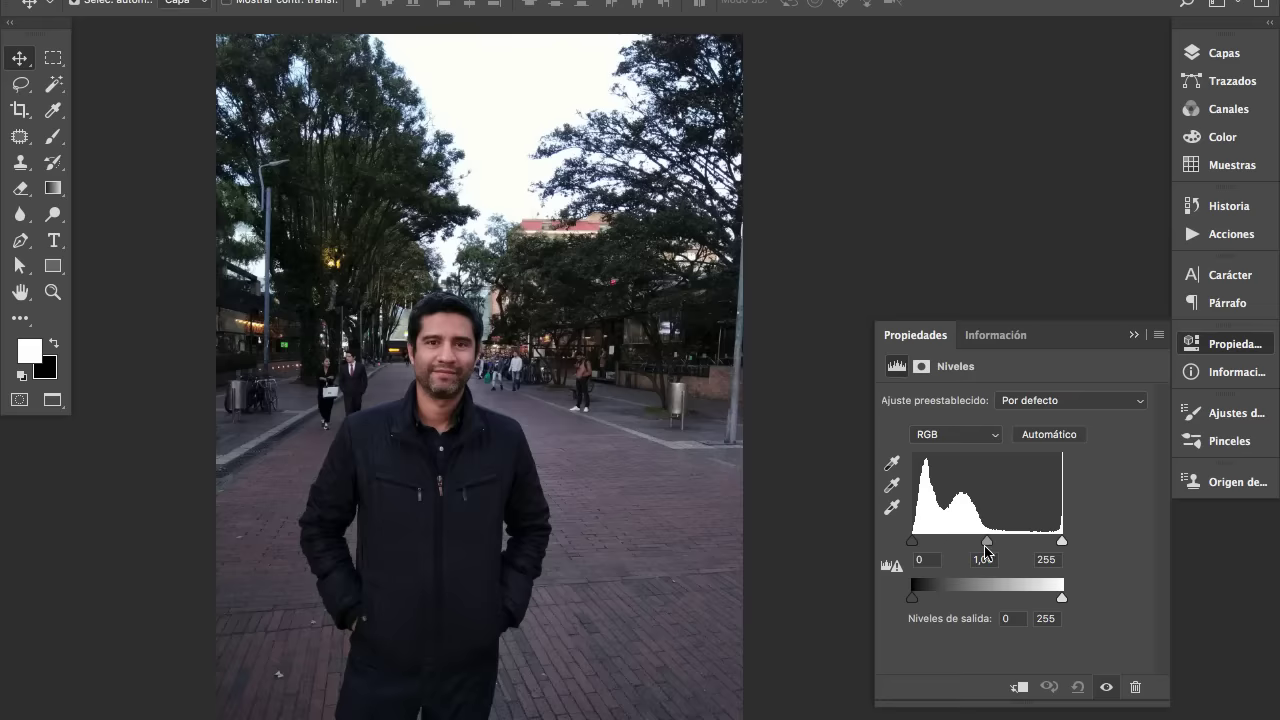
drag(987, 541, 968, 545)
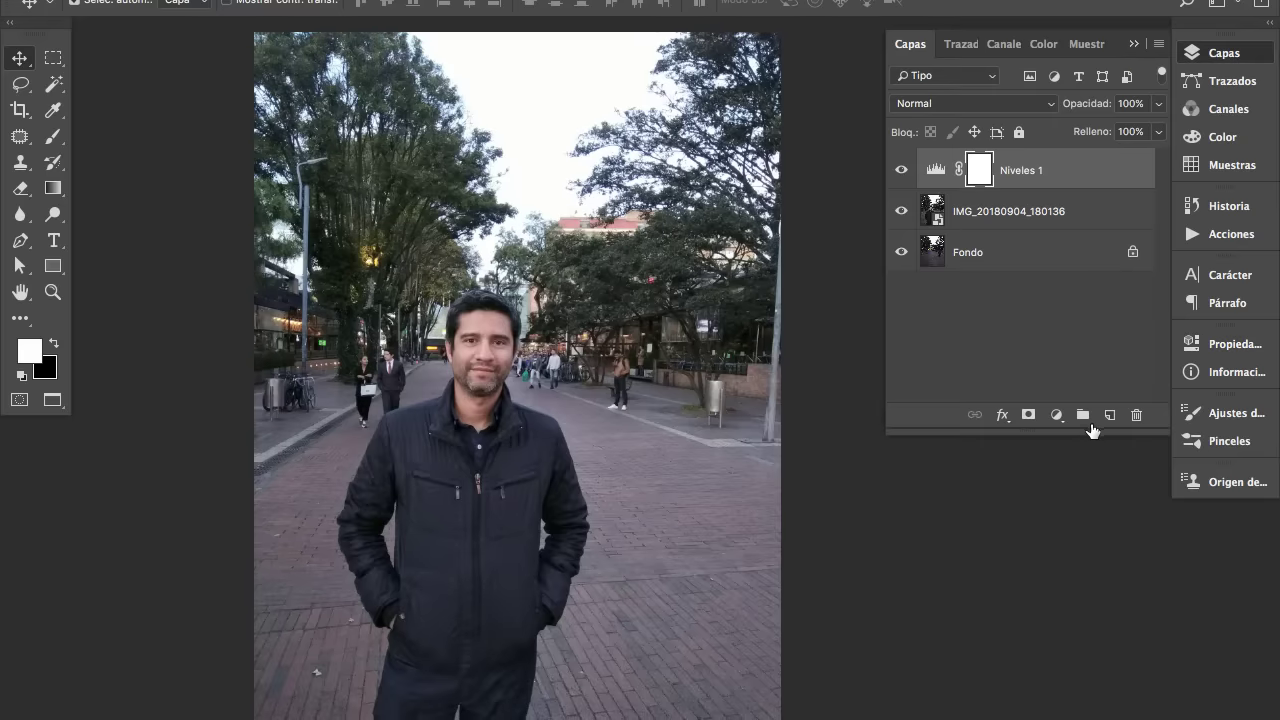
Add an empty layer named lineas, set white as foreground, and select the Brush tool.
click(1109, 414)
double_click(970, 171)
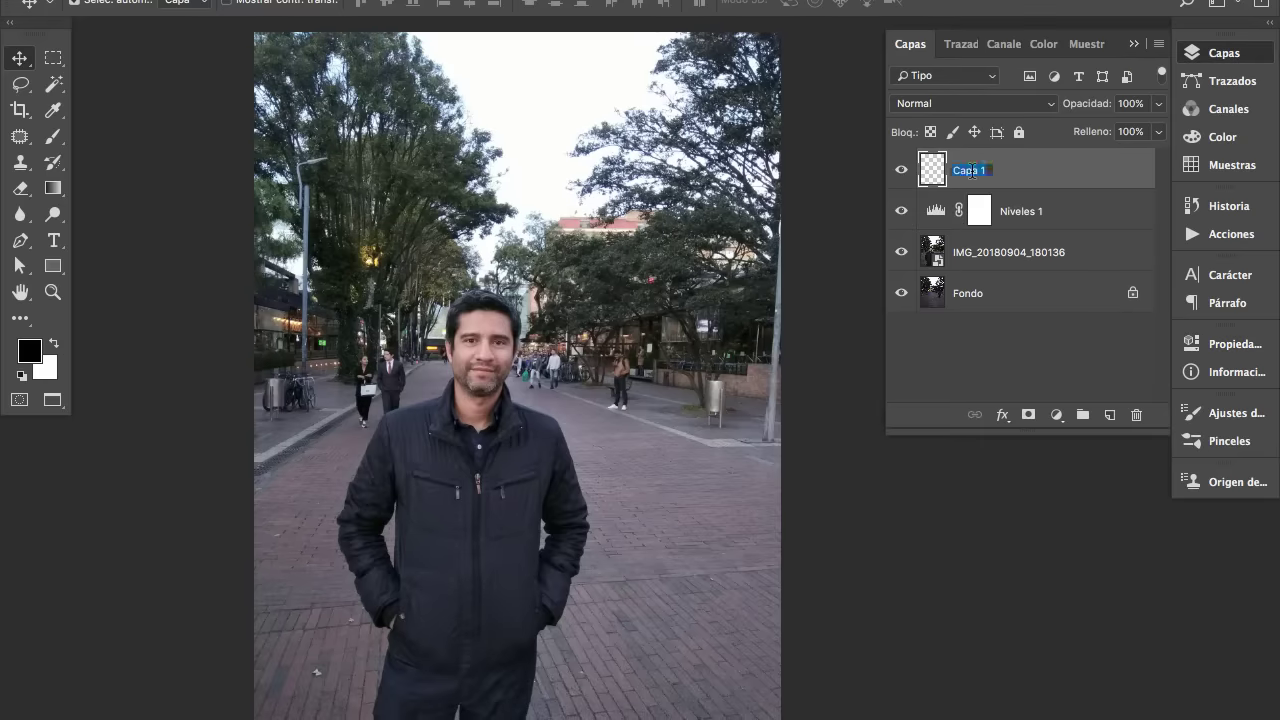
text(lineas)
key(Return)
click(55, 343)
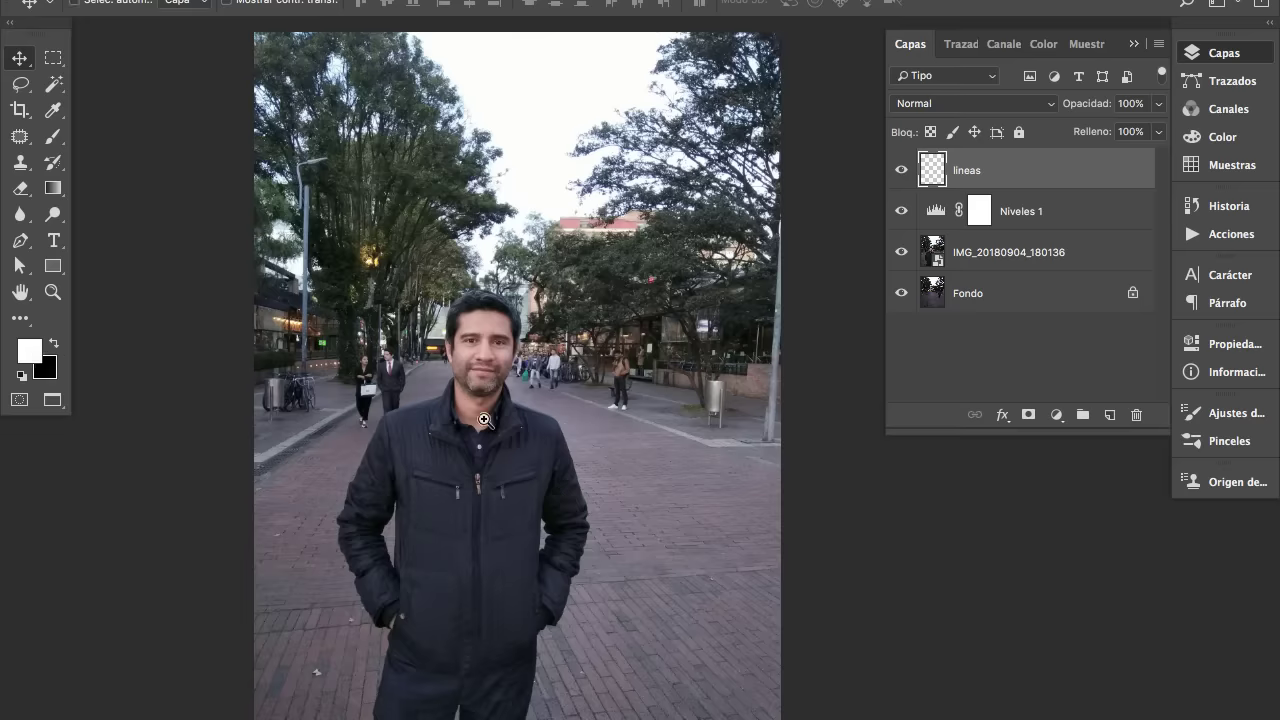
scroll(478, 420, up, 5)
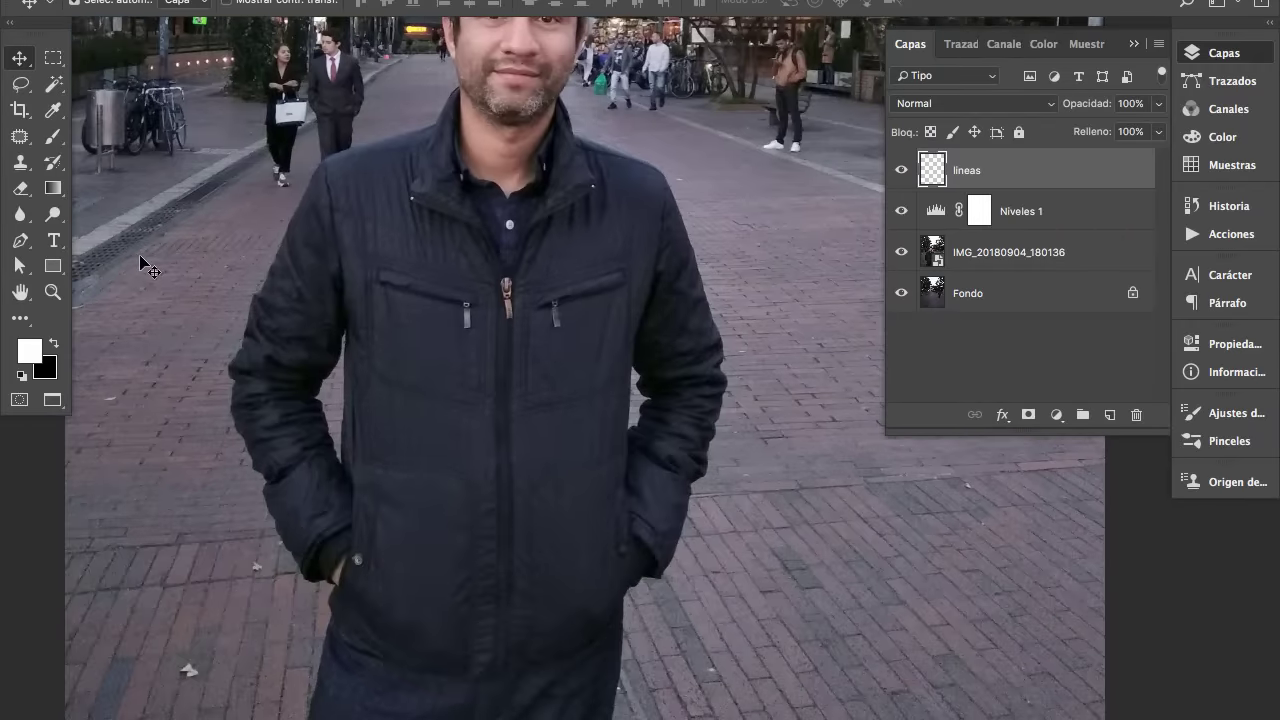
click(55, 136)
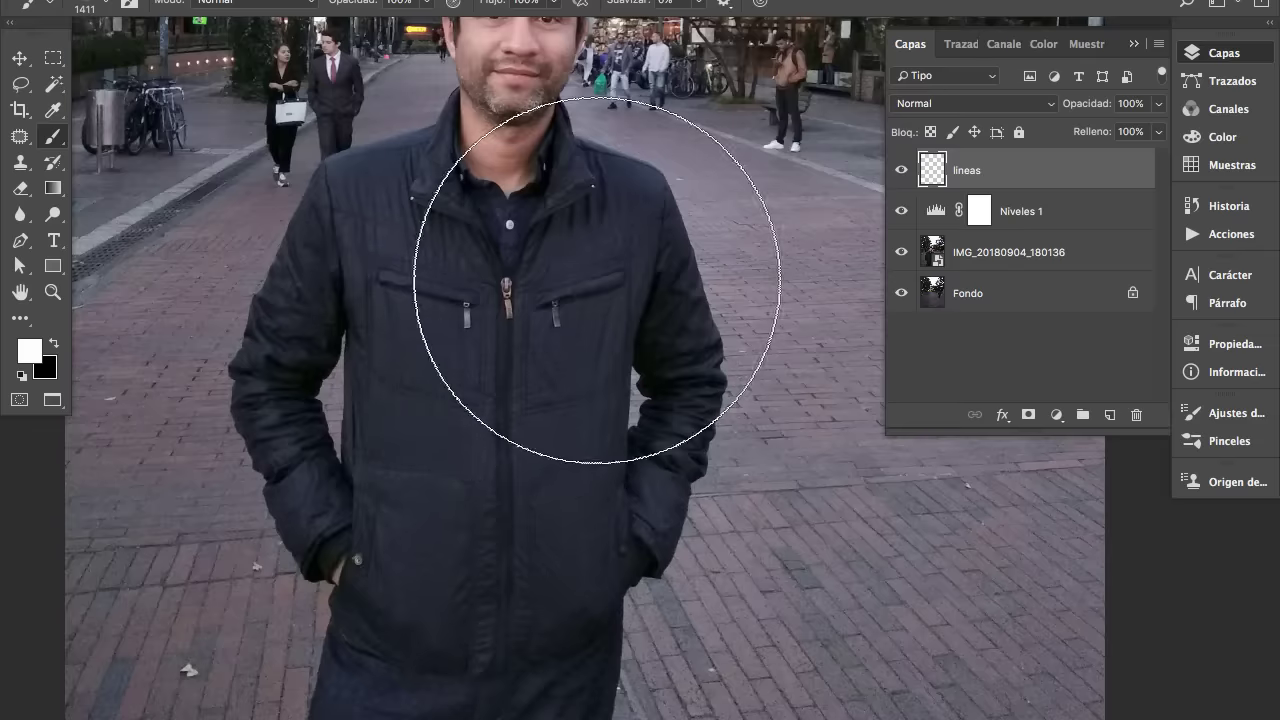
Set the brush to 100% hardness and shrink it to a small size.
right_click(598, 280)
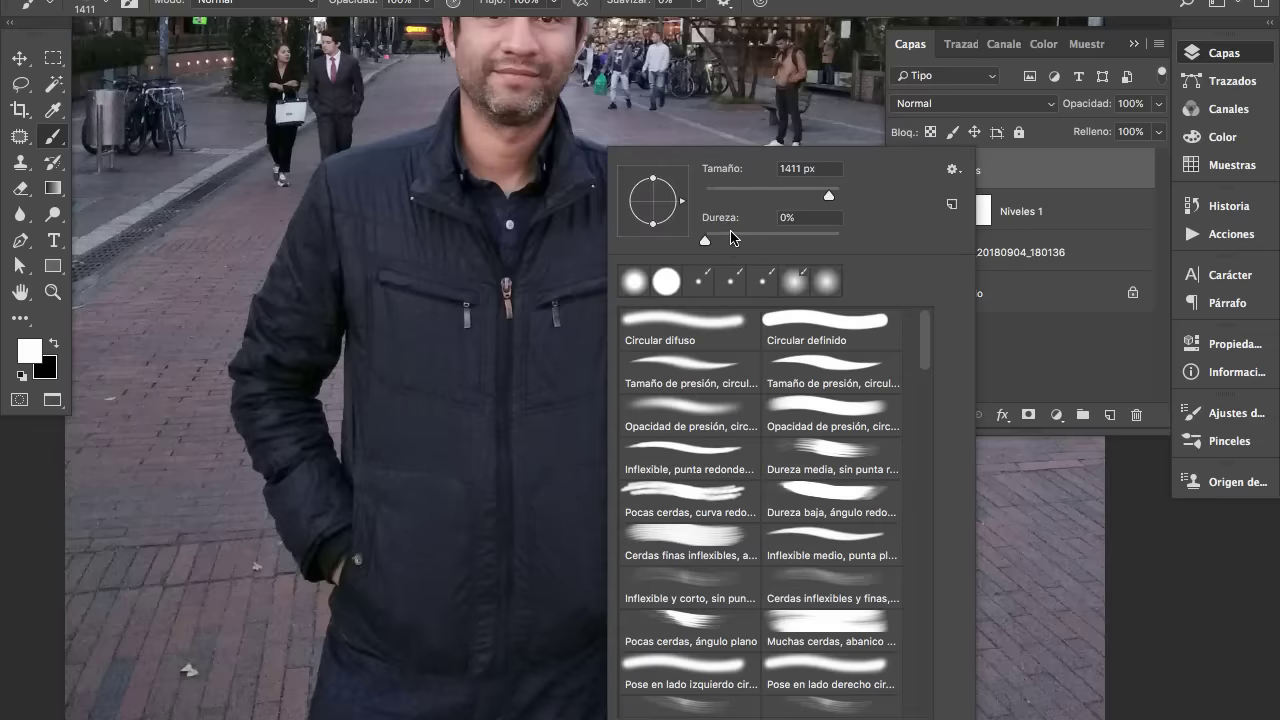
drag(747, 240, 850, 240)
drag(755, 194, 717, 196)
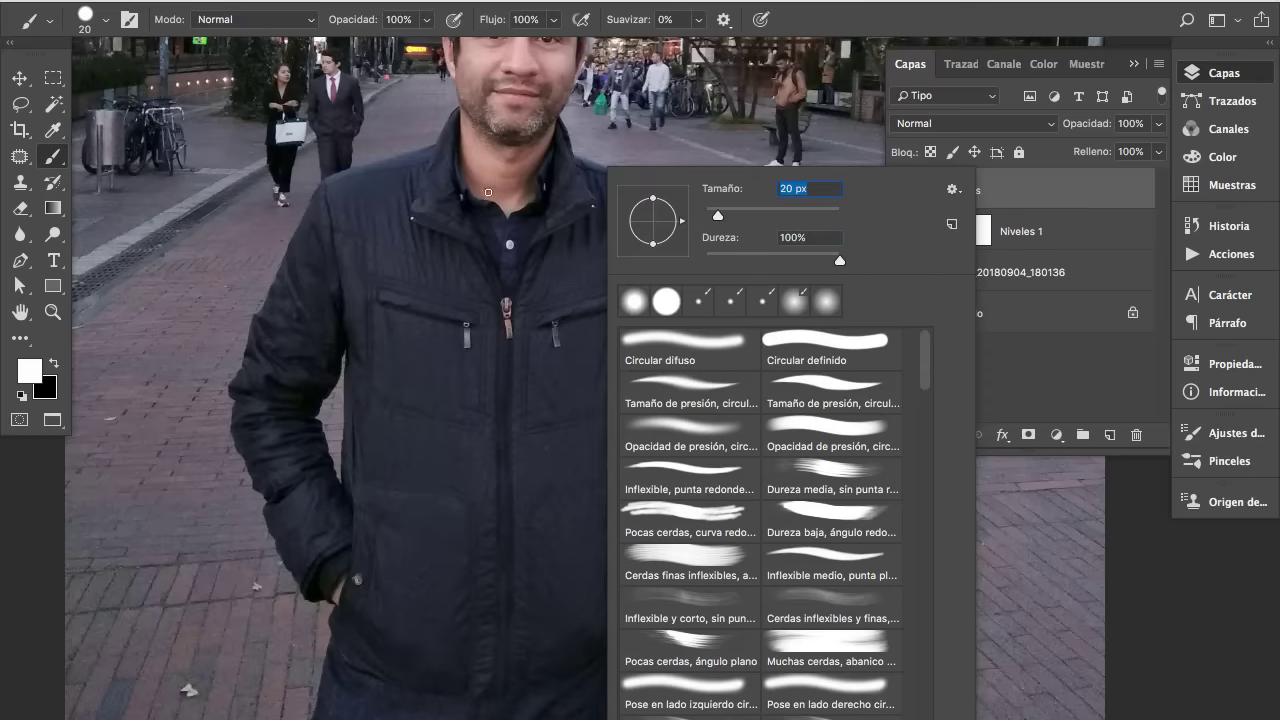
key(Return)
Zoom in on the man's collar and set the brush size to exactly 7 px.
ctrl+click(453, 181)
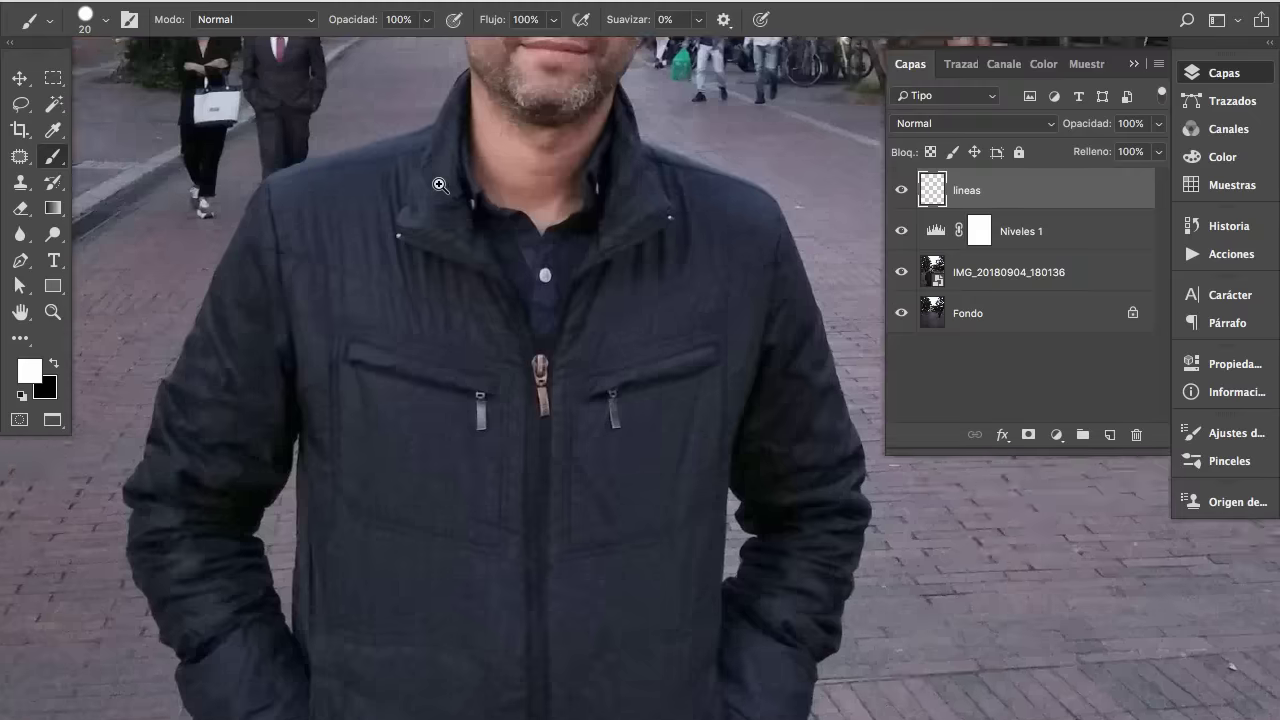
ctrl+click(337, 131)
ctrl+click(451, 234)
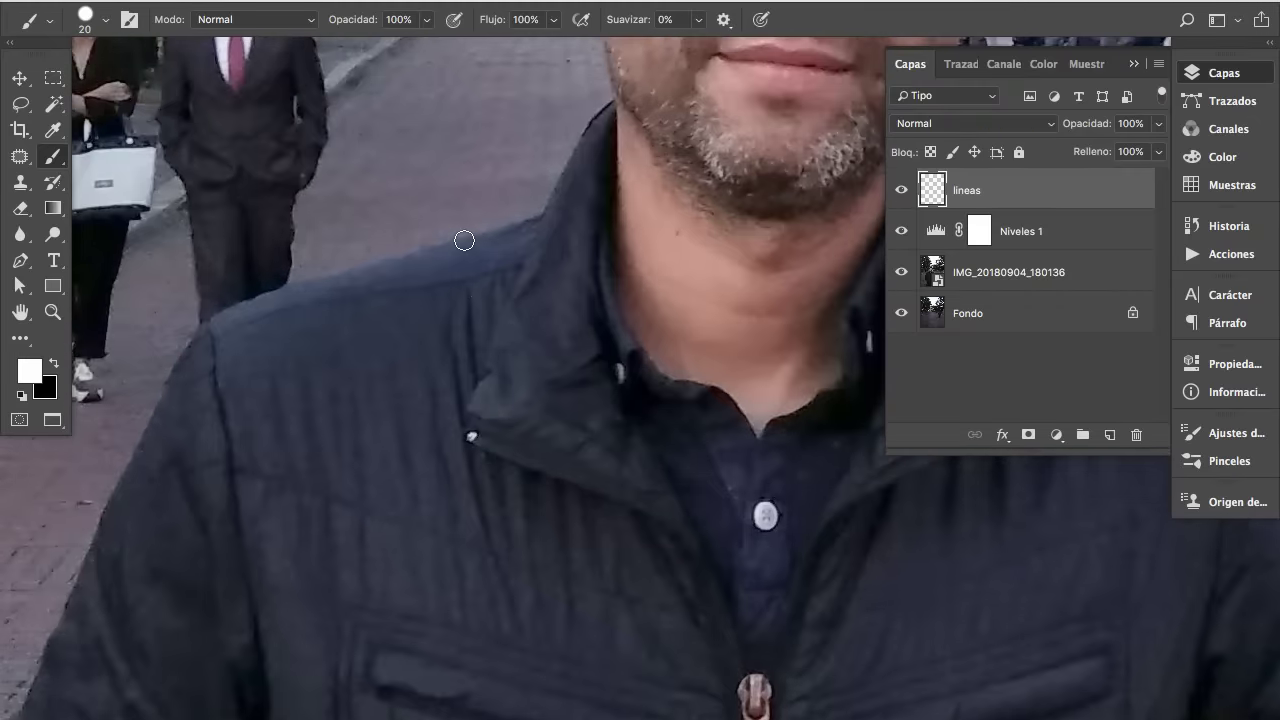
right_click(464, 241)
drag(690, 189, 628, 186)
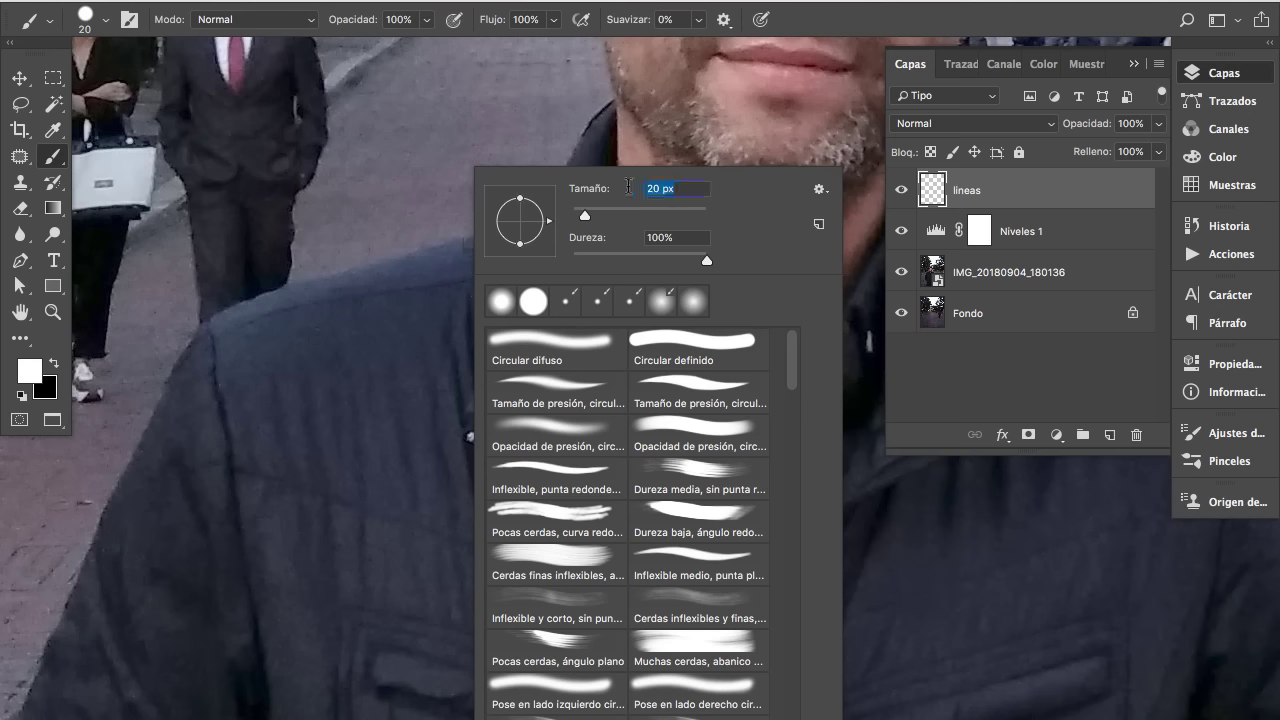
text(7)
key(Return)
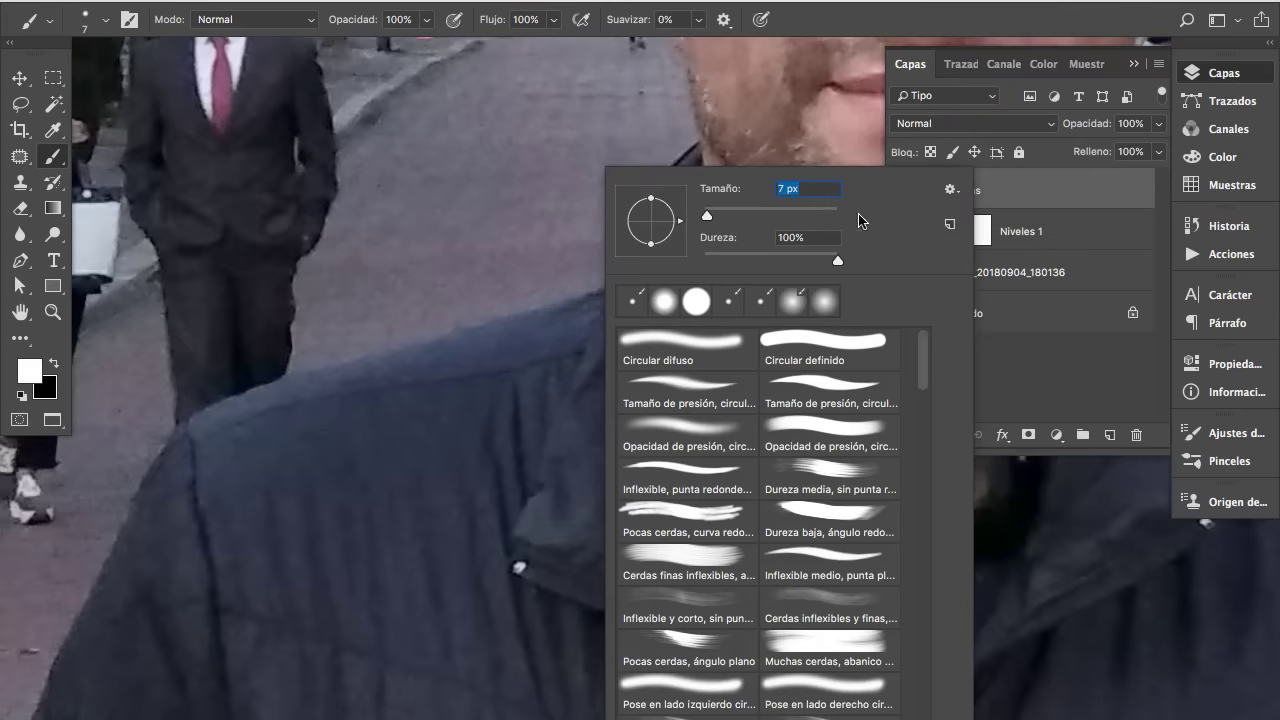
key(Return)
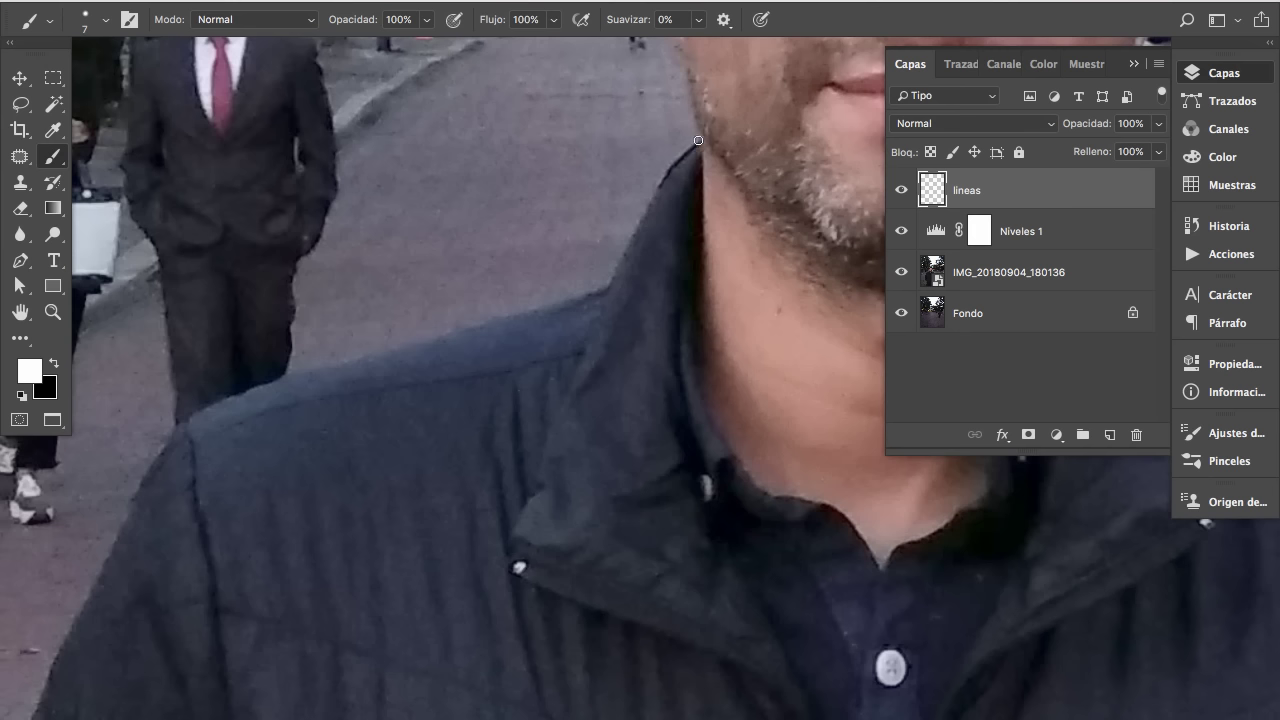
Paint a test stroke along the jaw and shoulder, then set brush smoothing to 100%.
mouse_move(698, 140)
mouse_down()
mouse_move(623, 243)
mouse_move(607, 292)
mouse_move(257, 386)
mouse_move(200, 416)
mouse_move(156, 464)
mouse_up()
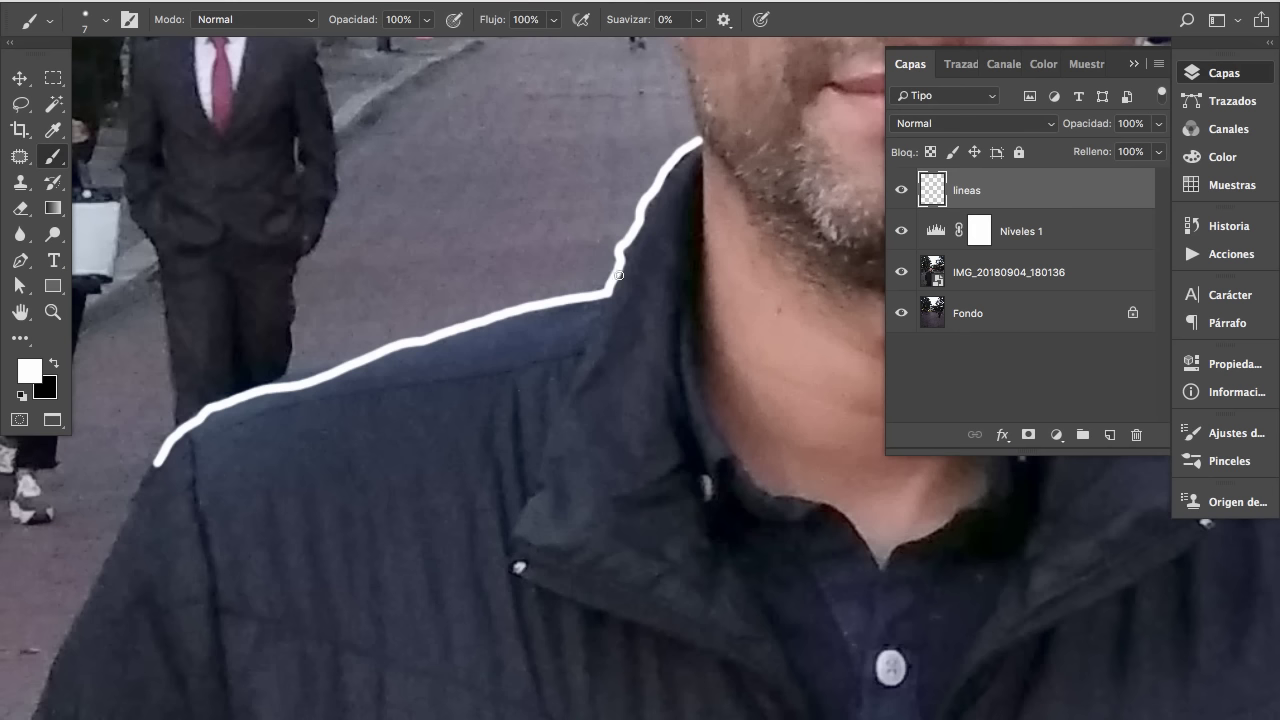
click(698, 21)
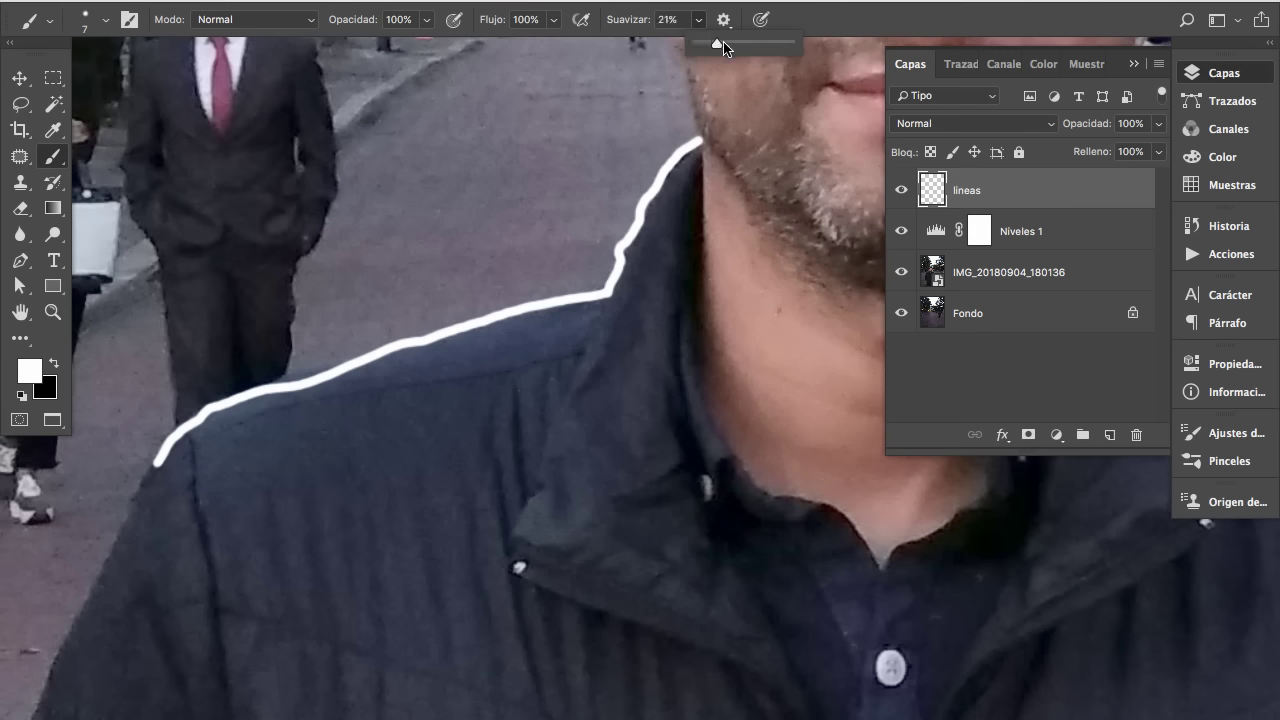
drag(697, 46, 789, 44)
click(687, 120)
Paint more trial white strokes beside the jaw and shoulder, undoing the squiggly one.
mouse_move(688, 119)
mouse_down()
mouse_move(535, 202)
mouse_move(436, 208)
mouse_move(404, 236)
mouse_move(387, 224)
mouse_move(245, 325)
mouse_move(153, 360)
mouse_move(142, 396)
mouse_move(372, 320)
mouse_move(486, 238)
mouse_move(578, 272)
mouse_move(583, 260)
mouse_up()
key(ctrl+z)
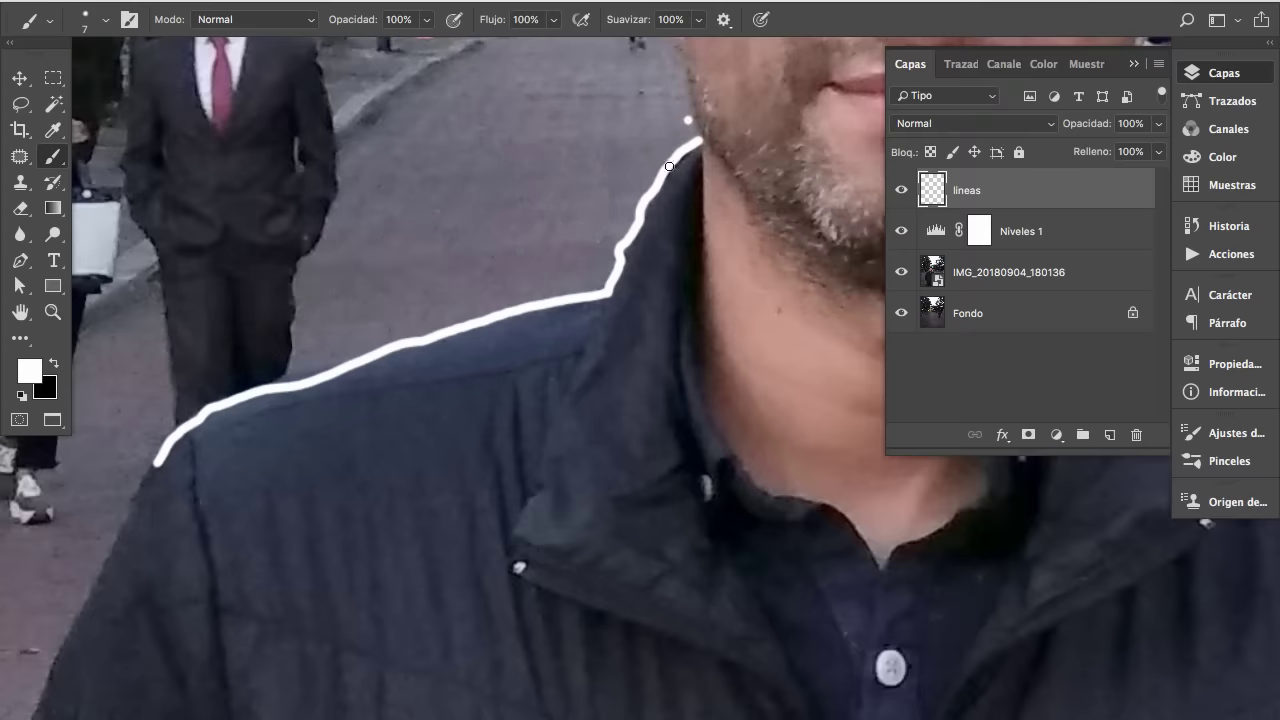
key(ctrl+shift+z)
key(ctrl+z)
mouse_move(685, 125)
mouse_down()
mouse_move(635, 171)
mouse_move(587, 272)
mouse_move(436, 300)
mouse_move(201, 375)
mouse_move(111, 455)
mouse_up()
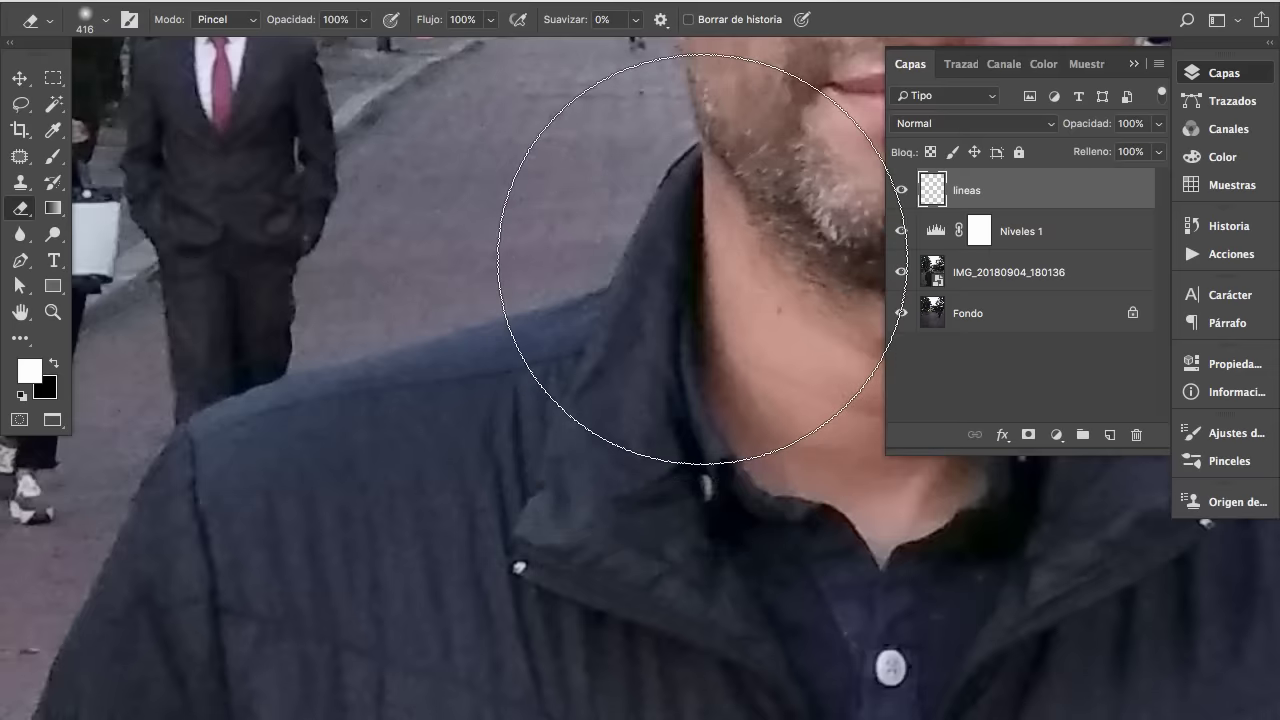
key(b)
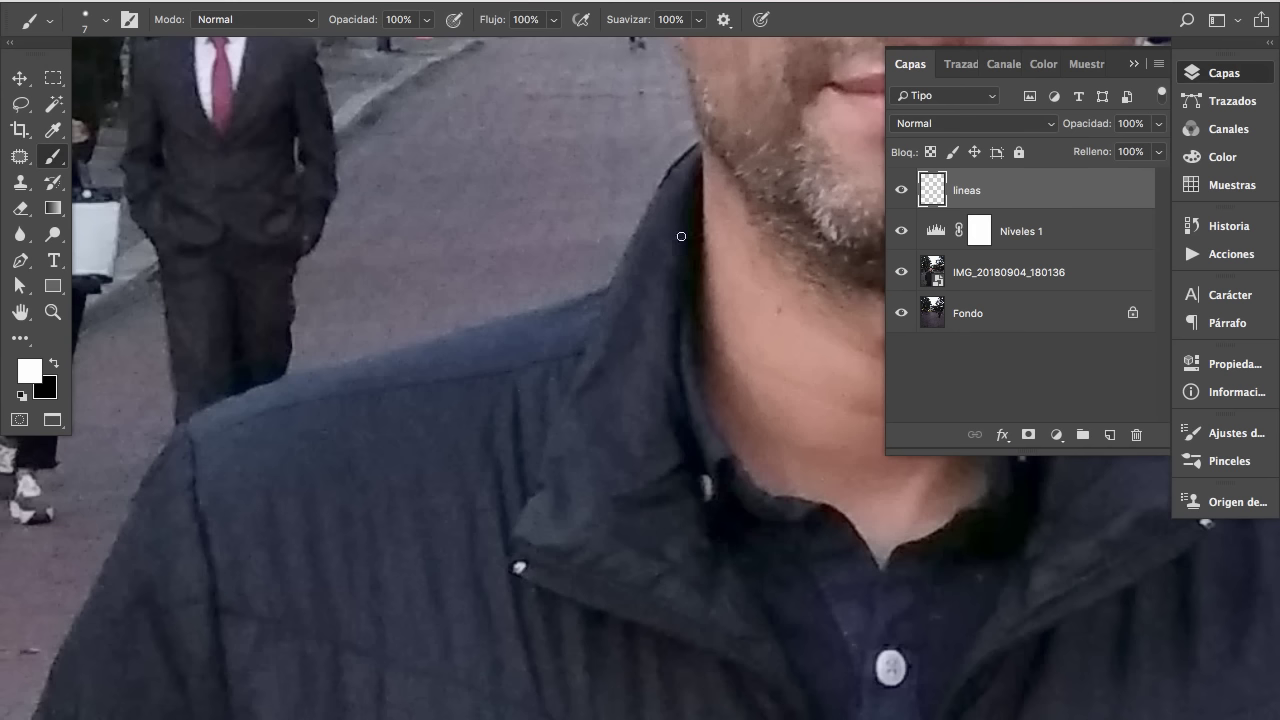
Trace the white outline down the collar and left jacket edge, around the sleeve and along the bottom.
key(Tab)
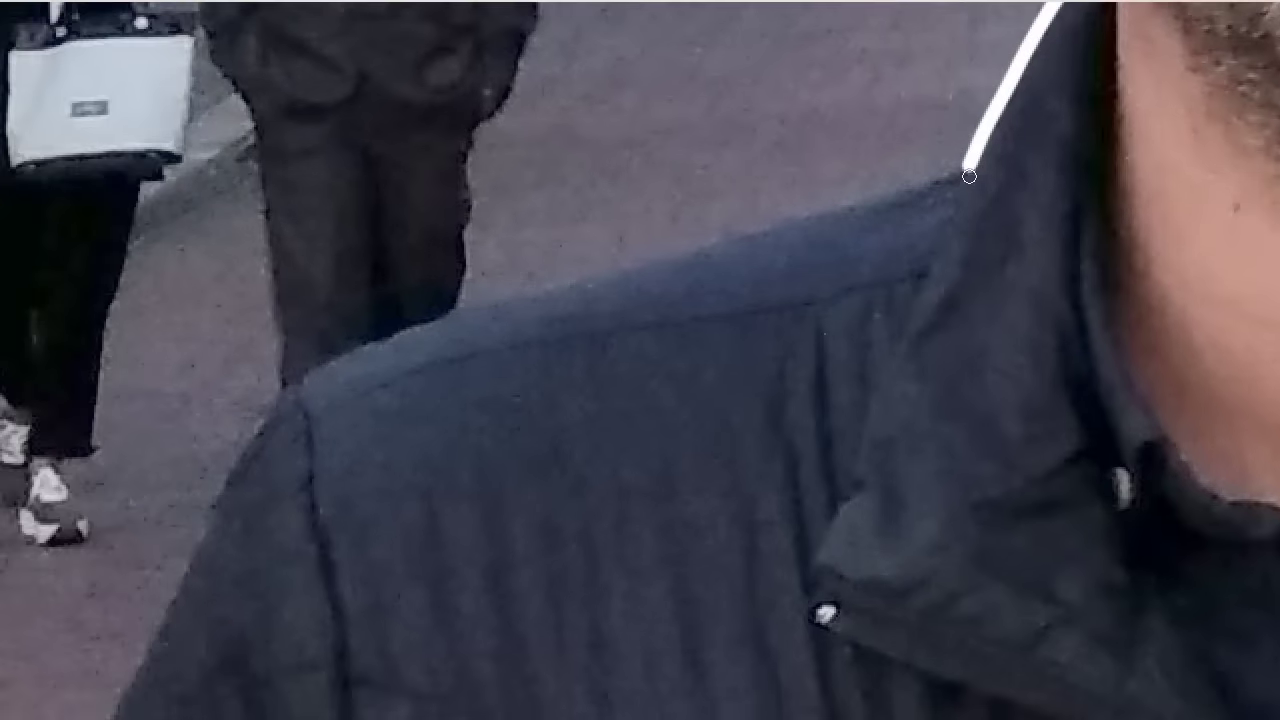
drag(968, 168, 291, 386)
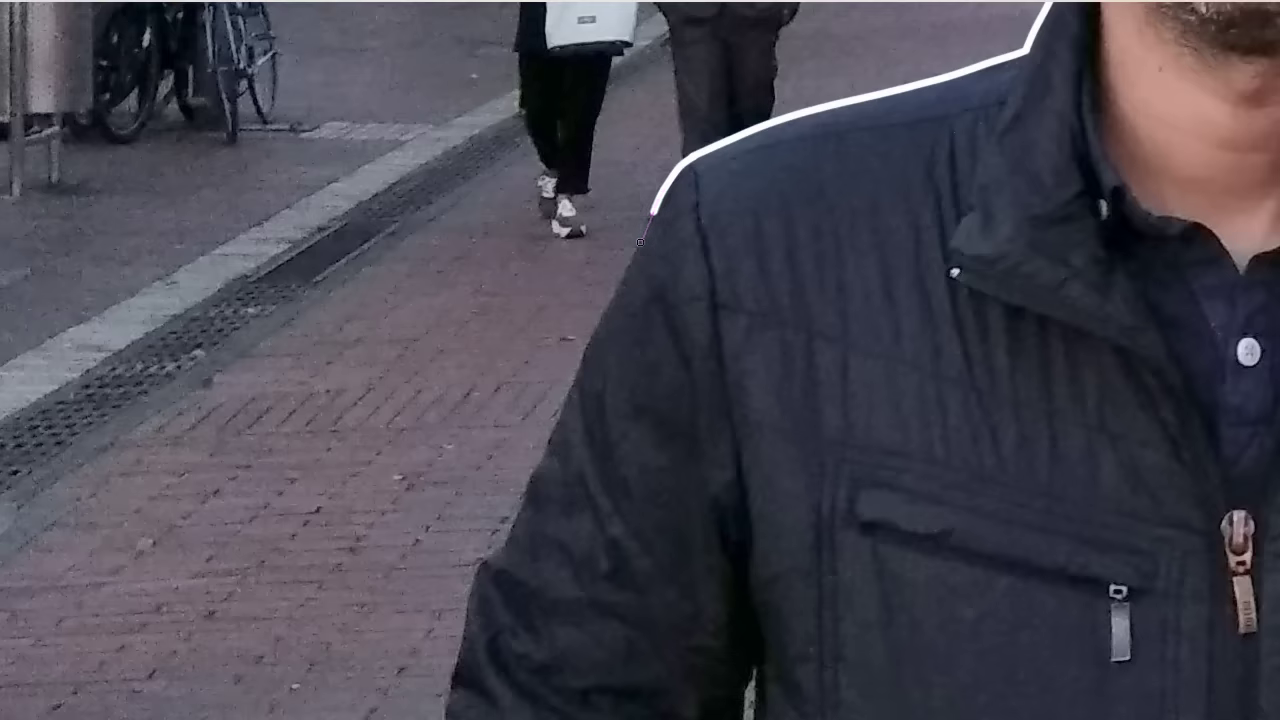
mouse_move(640, 242)
mouse_down()
mouse_move(484, 560)
mouse_move(457, 662)
mouse_up()
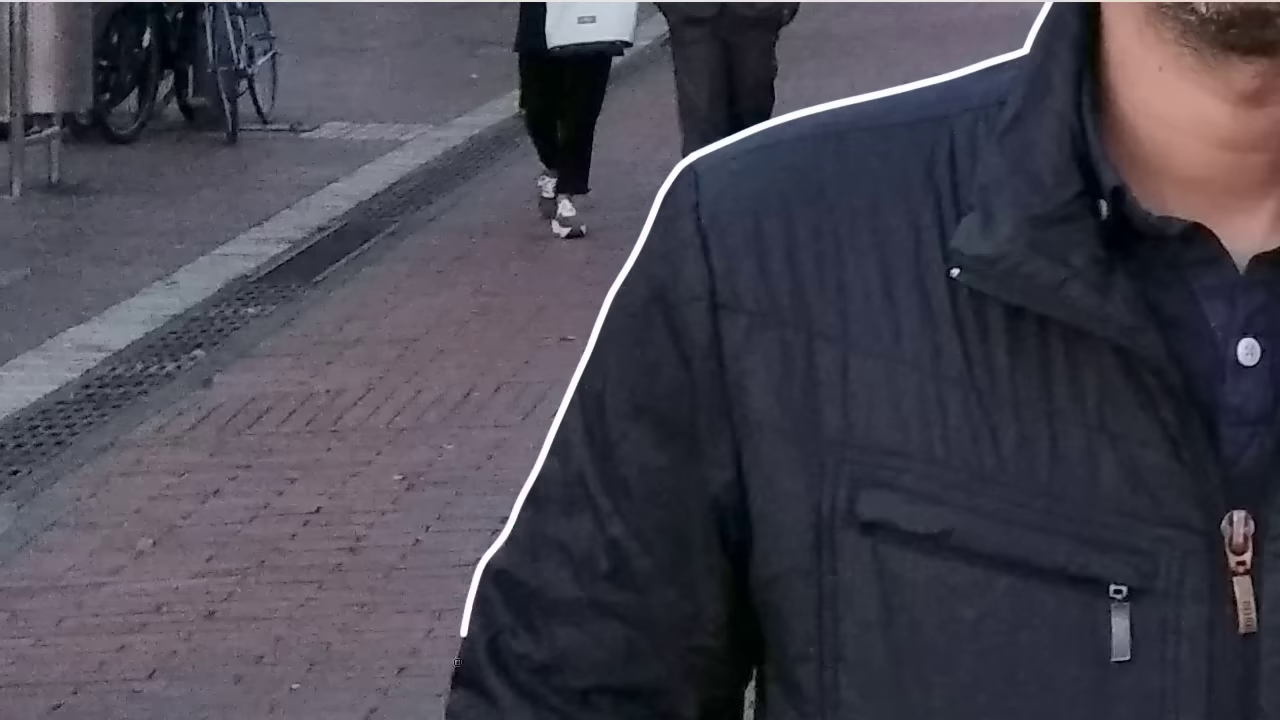
scroll(457, 662, up, 5)
mouse_move(648, 158)
mouse_down()
mouse_move(623, 294)
mouse_move(543, 434)
mouse_move(563, 543)
mouse_move(557, 620)
mouse_up()
mouse_move(668, 455)
mouse_down()
mouse_move(603, 290)
mouse_move(582, 121)
mouse_up()
mouse_move(471, 288)
mouse_down()
mouse_move(476, 355)
mouse_move(546, 503)
mouse_move(603, 705)
mouse_up()
drag(620, 660, 449, 33)
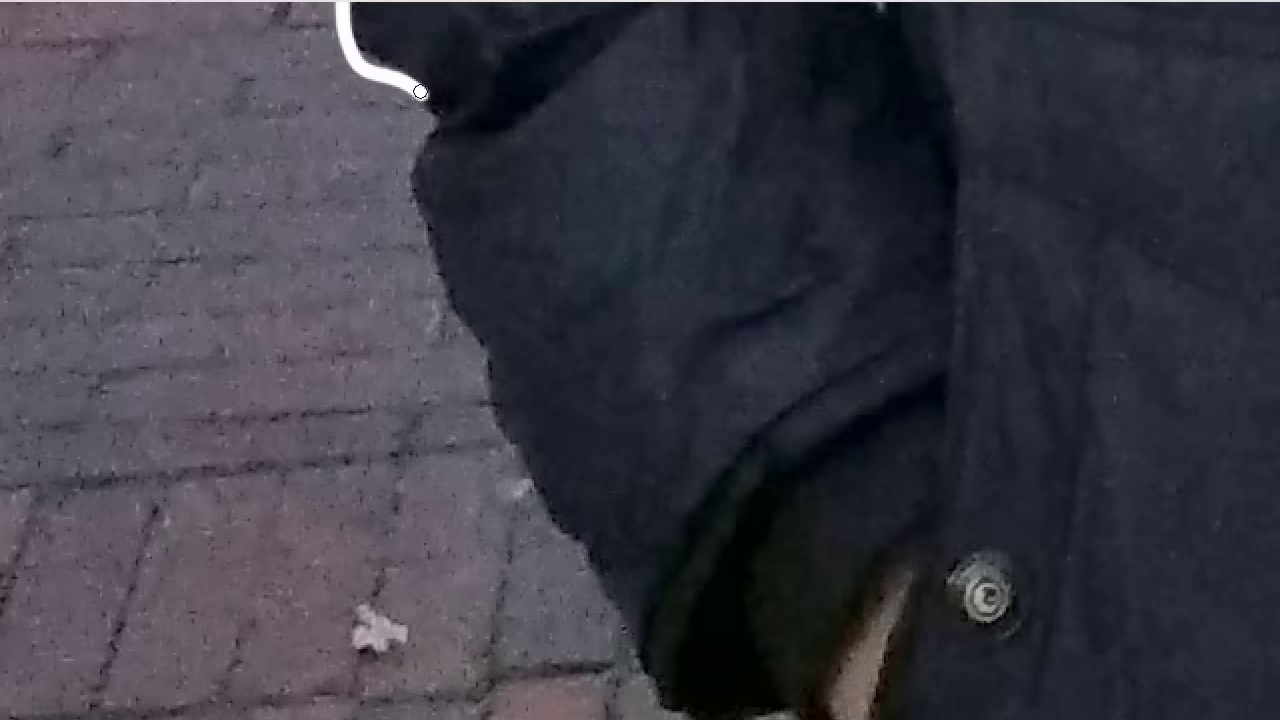
mouse_move(424, 104)
mouse_down()
mouse_move(423, 214)
mouse_move(509, 443)
mouse_move(663, 686)
mouse_move(815, 712)
mouse_move(493, 213)
mouse_move(526, 262)
mouse_move(526, 290)
mouse_up()
mouse_move(556, 264)
mouse_down()
mouse_move(508, 513)
mouse_move(573, 168)
mouse_move(514, 194)
mouse_move(737, 523)
mouse_move(1100, 680)
mouse_up()
mouse_move(1210, 663)
mouse_down()
mouse_move(306, 472)
mouse_move(523, 534)
mouse_move(890, 505)
mouse_up()
mouse_move(992, 436)
mouse_down()
mouse_move(531, 491)
mouse_move(469, 535)
mouse_move(831, 386)
mouse_move(950, 172)
mouse_move(443, 626)
mouse_move(560, 500)
mouse_move(380, 651)
mouse_move(484, 456)
mouse_move(586, 457)
mouse_move(706, 180)
mouse_move(571, 380)
mouse_move(618, 279)
mouse_move(582, 400)
mouse_up()
Trace the outline up the jacket's other edge toward the shoulder.
mouse_move(549, 571)
mouse_down()
mouse_move(657, 251)
mouse_move(700, 185)
mouse_up()
mouse_move(649, 287)
mouse_down()
mouse_move(510, 700)
mouse_move(582, 366)
mouse_up()
mouse_move(582, 366)
mouse_down()
mouse_move(535, 581)
mouse_move(543, 443)
mouse_move(523, 343)
mouse_move(621, 664)
mouse_move(550, 440)
mouse_move(810, 660)
mouse_move(770, 455)
mouse_move(852, 713)
mouse_up()
mouse_move(803, 562)
mouse_down()
mouse_move(551, 160)
mouse_move(846, 429)
mouse_move(592, 330)
mouse_move(857, 437)
mouse_up()
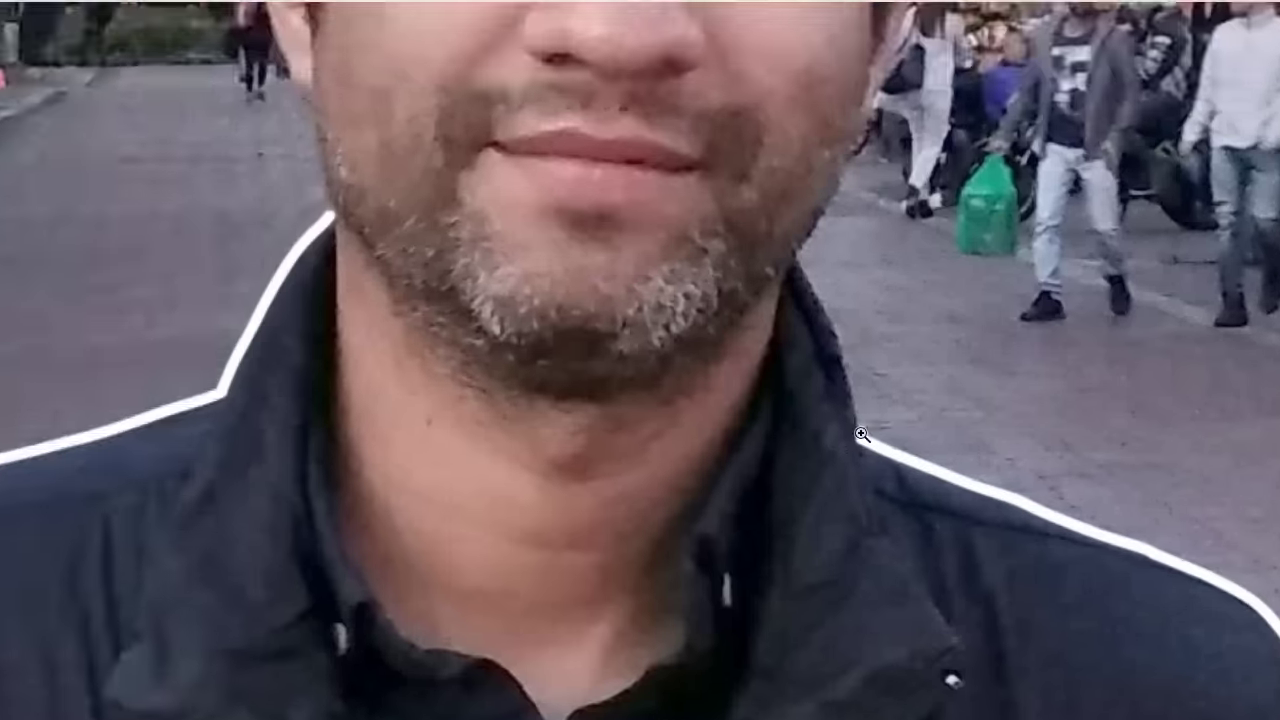
scroll(880, 480, up, 2)
Outline the collar to the chin, the neckline down to the shirt's V, and the neck's left side.
mouse_move(880, 480)
mouse_down()
mouse_move(868, 392)
mouse_move(806, 250)
mouse_move(740, 450)
mouse_move(645, 636)
mouse_up()
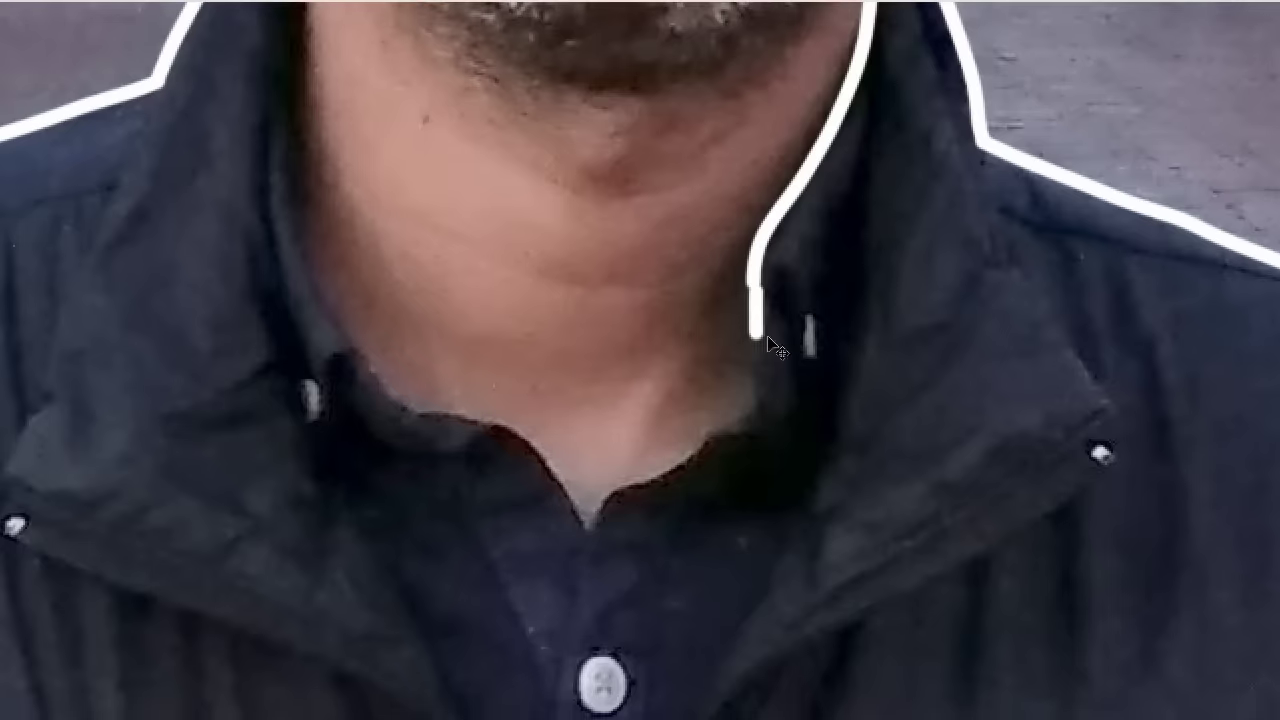
mouse_move(752, 290)
mouse_down()
mouse_move(752, 366)
mouse_move(686, 449)
mouse_move(591, 520)
mouse_move(543, 457)
mouse_move(443, 414)
mouse_move(306, 277)
mouse_up()
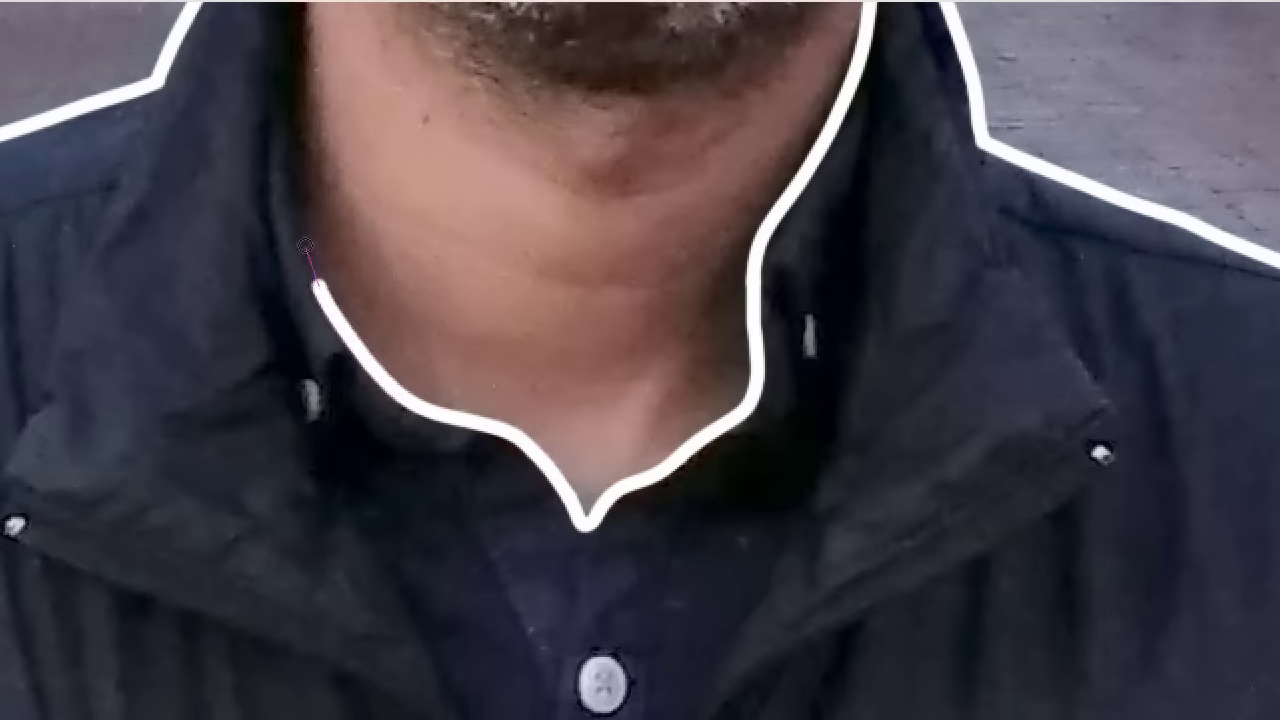
drag(556, 548, 556, 172)
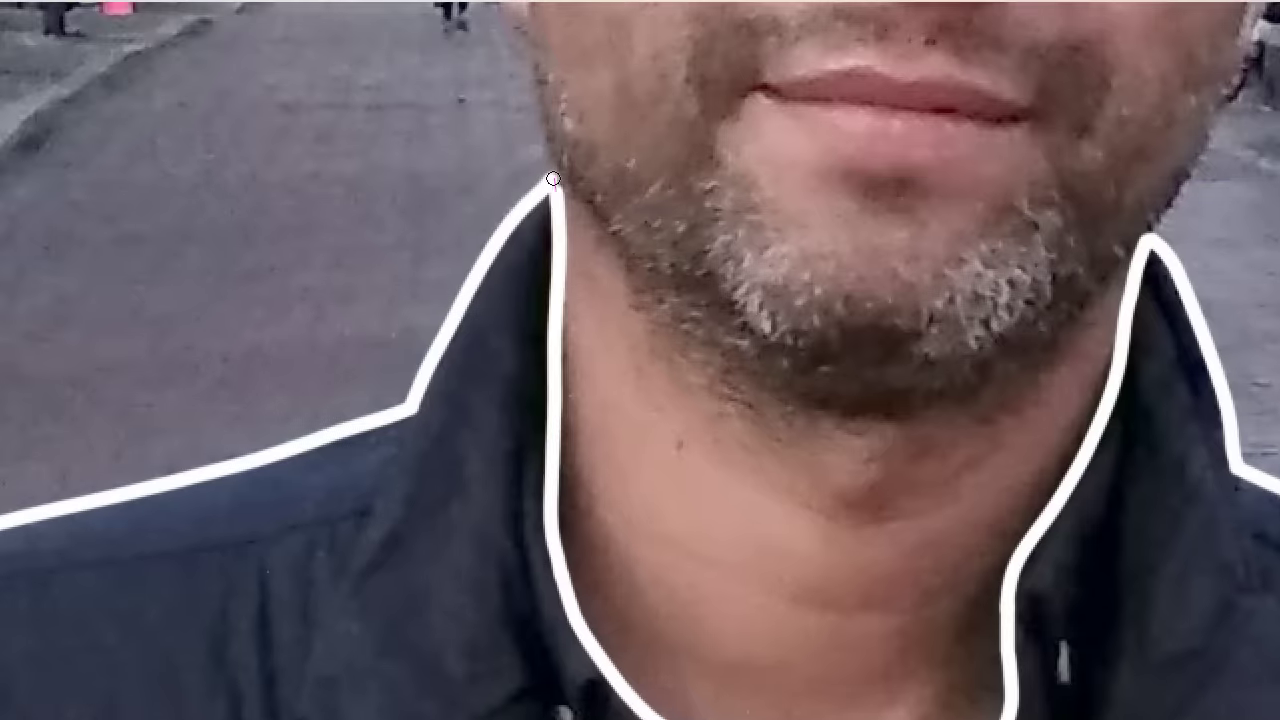
alt+click(833, 578)
scroll(833, 578, down, 5)
alt+scroll(515, 374, up, 3)
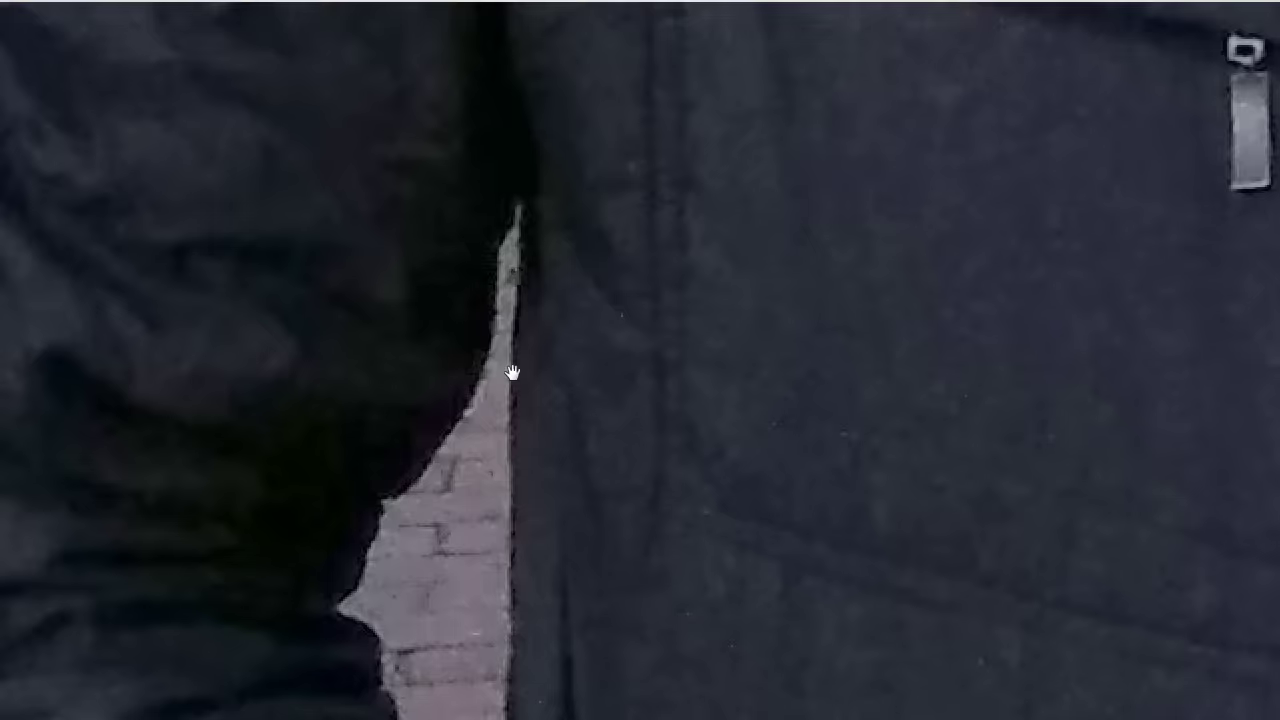
alt+scroll(556, 302, up, 2)
Outline the gaps between both arms and the torso.
alt+click(556, 302)
mouse_move(546, 110)
mouse_down()
mouse_move(527, 700)
mouse_move(495, 712)
mouse_move(440, 490)
mouse_move(384, 427)
mouse_move(471, 314)
mouse_move(546, 110)
mouse_up()
scroll(773, 497, right, 5)
drag(773, 497, 698, 552)
mouse_move(627, 240)
mouse_down()
mouse_move(609, 534)
mouse_move(657, 525)
mouse_move(674, 463)
mouse_move(724, 393)
mouse_move(676, 289)
mouse_move(632, 236)
mouse_up()
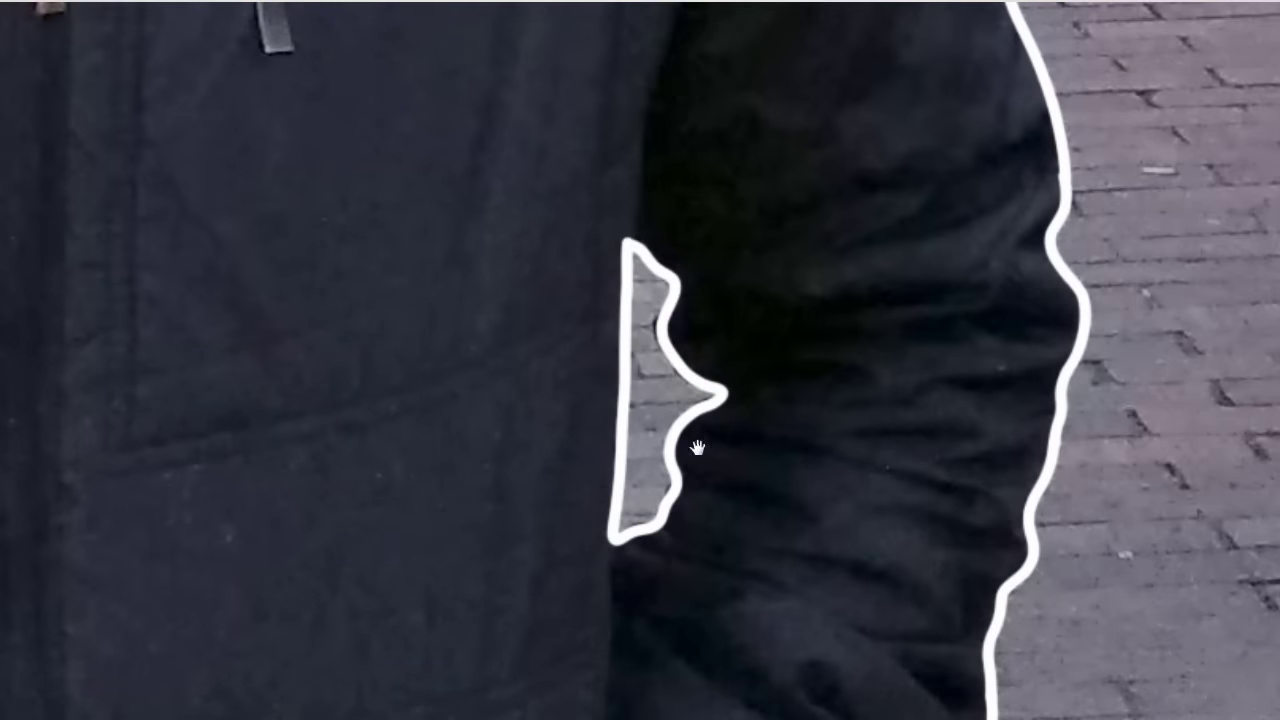
scroll(697, 447, down, 3)
scroll(600, 480, down, 5)
scroll(500, 520, down, 5)
Restore the panels and briefly hide the man's photo to preview the lines.
scroll(420, 544, down, 3)
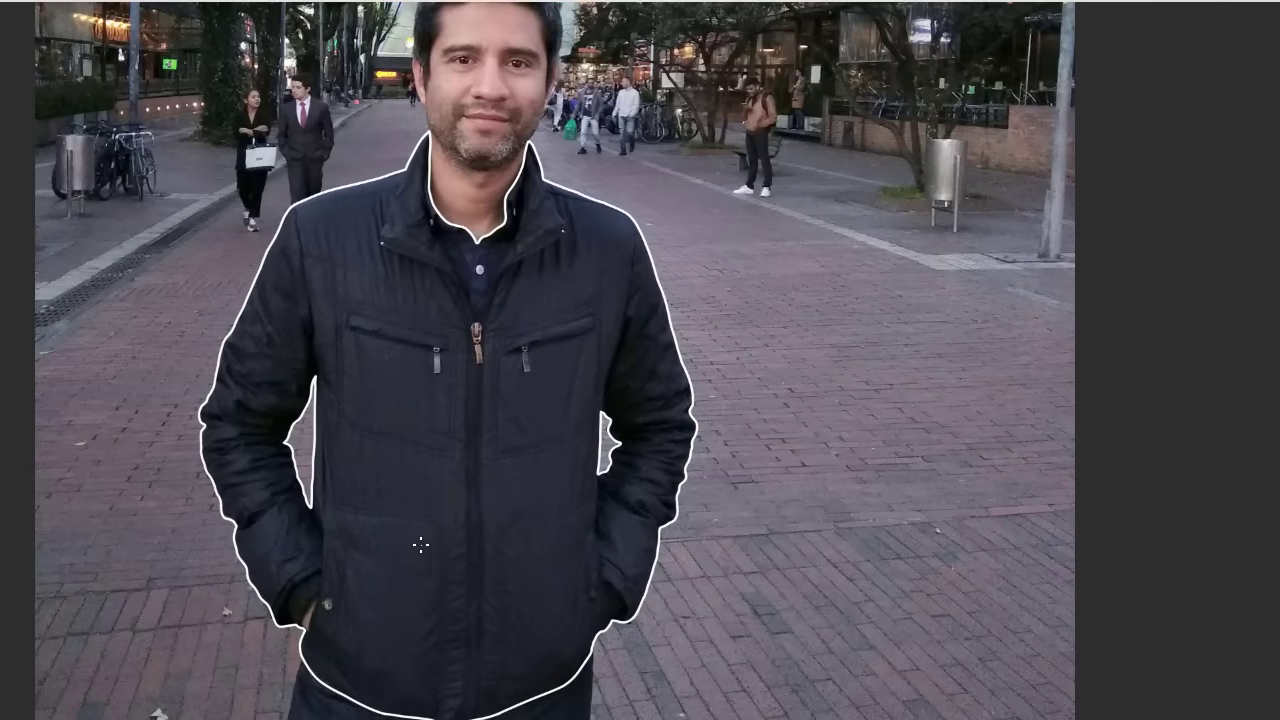
key(Tab)
click(901, 272)
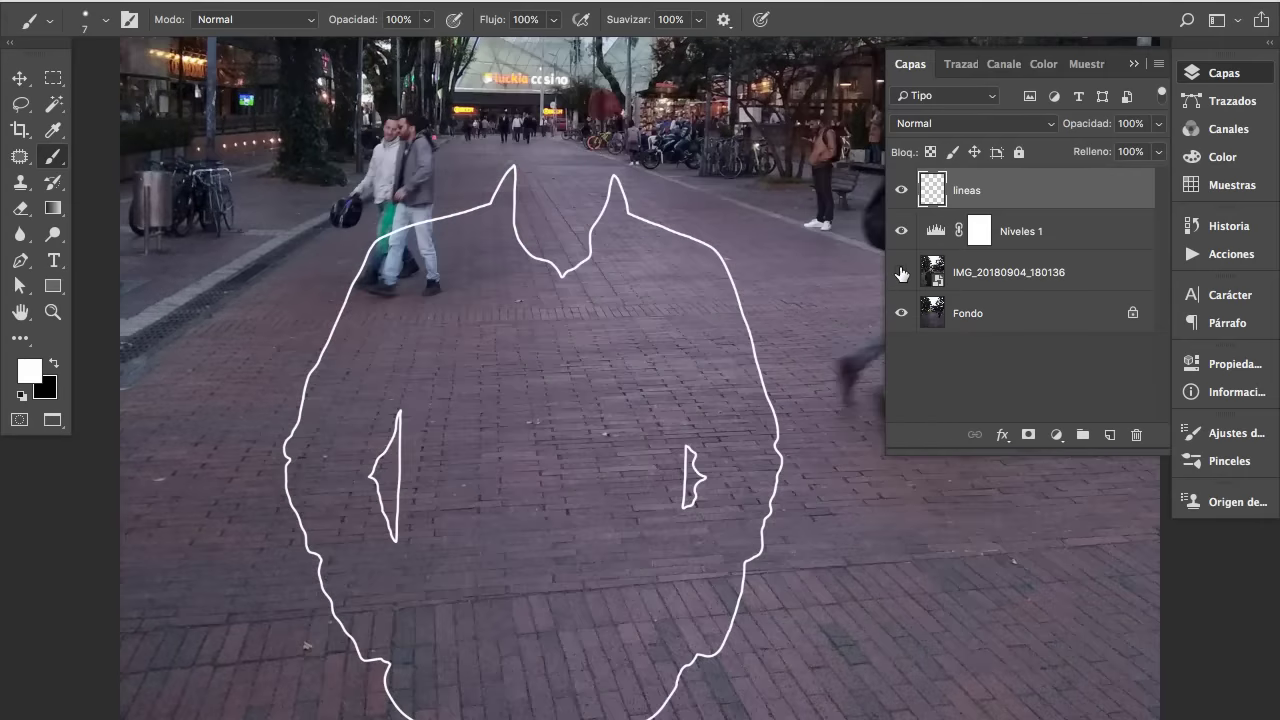
click(901, 272)
scroll(390, 240, up, 2)
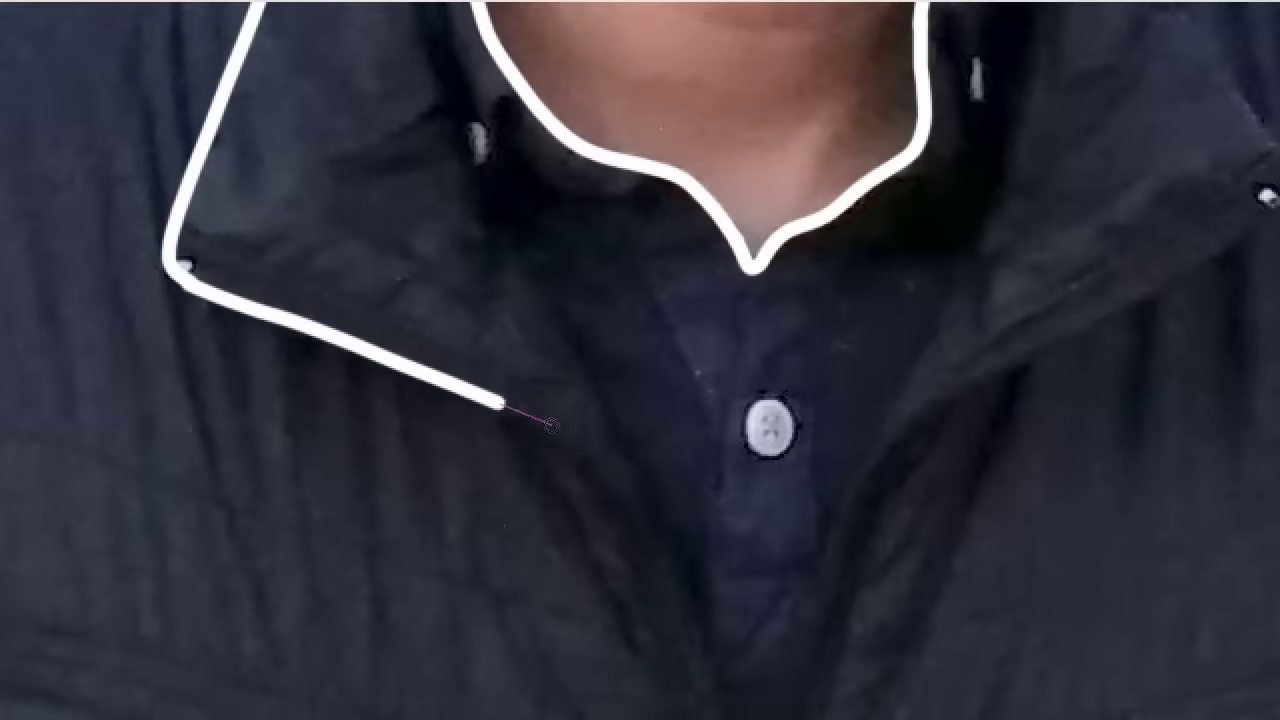
Draw the inner collar lines down to the zipper and back up the right collar edge.
drag(305, 390, 541, 633)
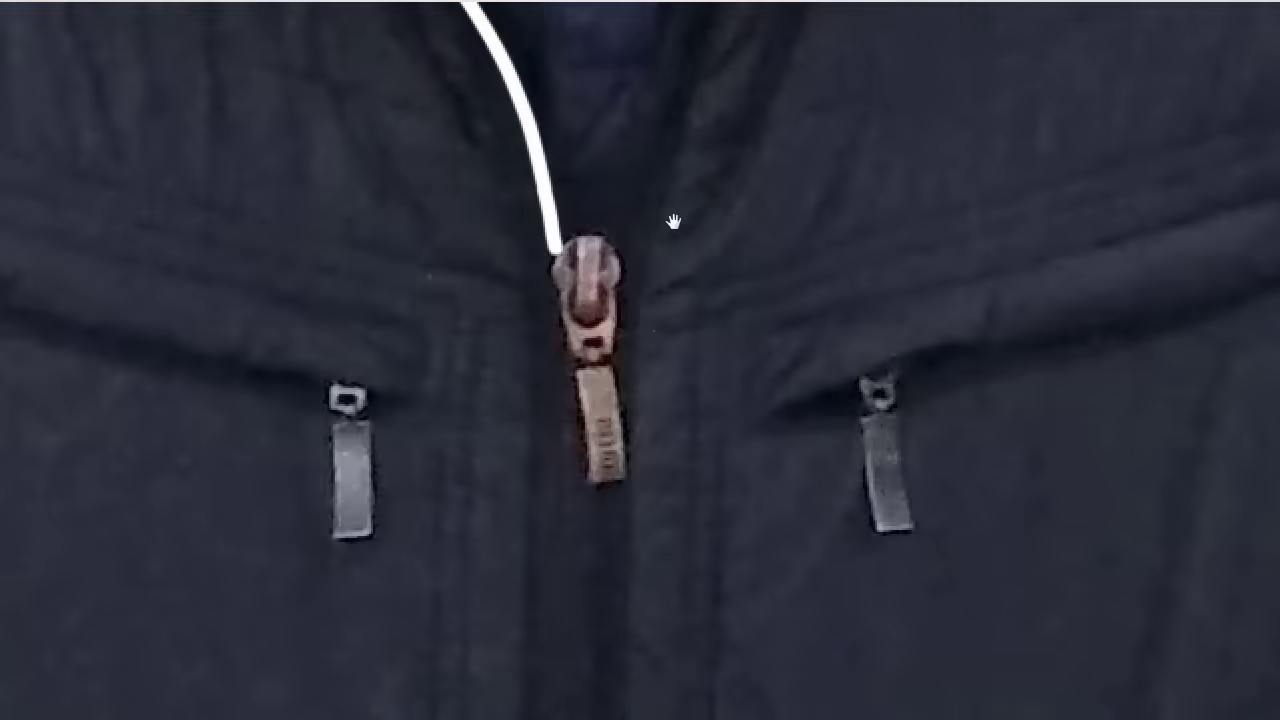
drag(460, 470, 518, 587)
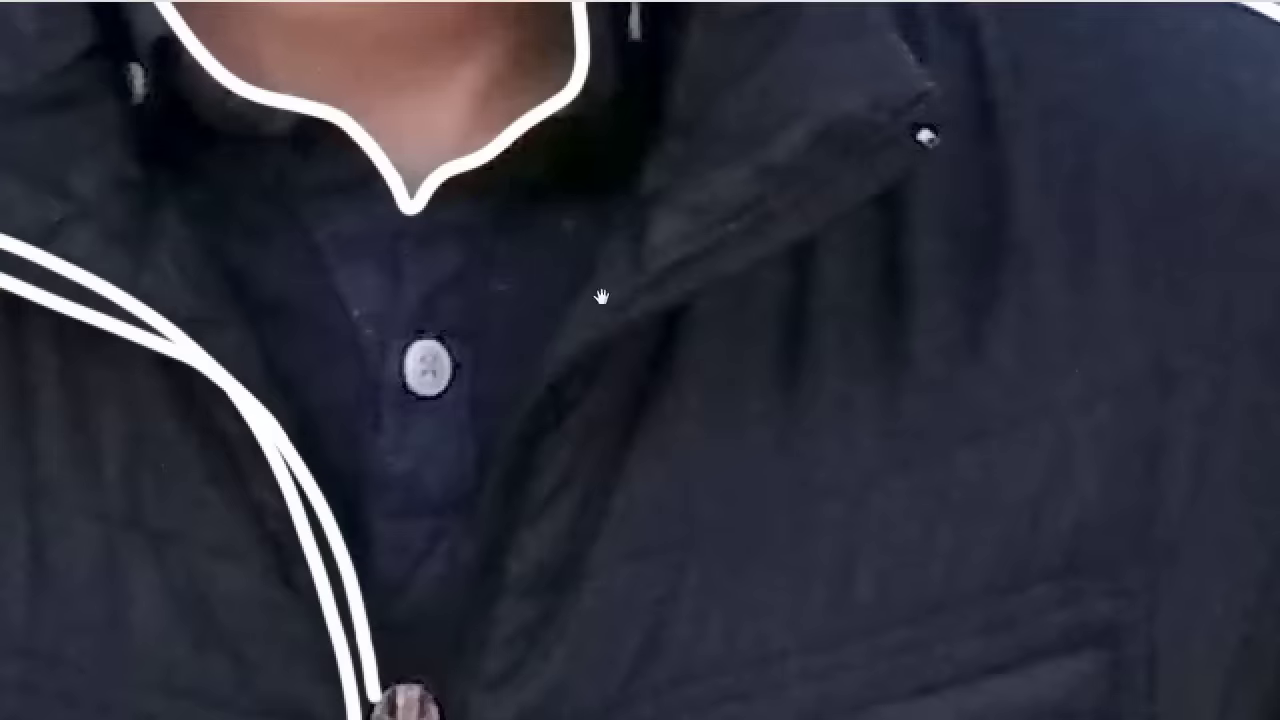
drag(429, 700, 914, 171)
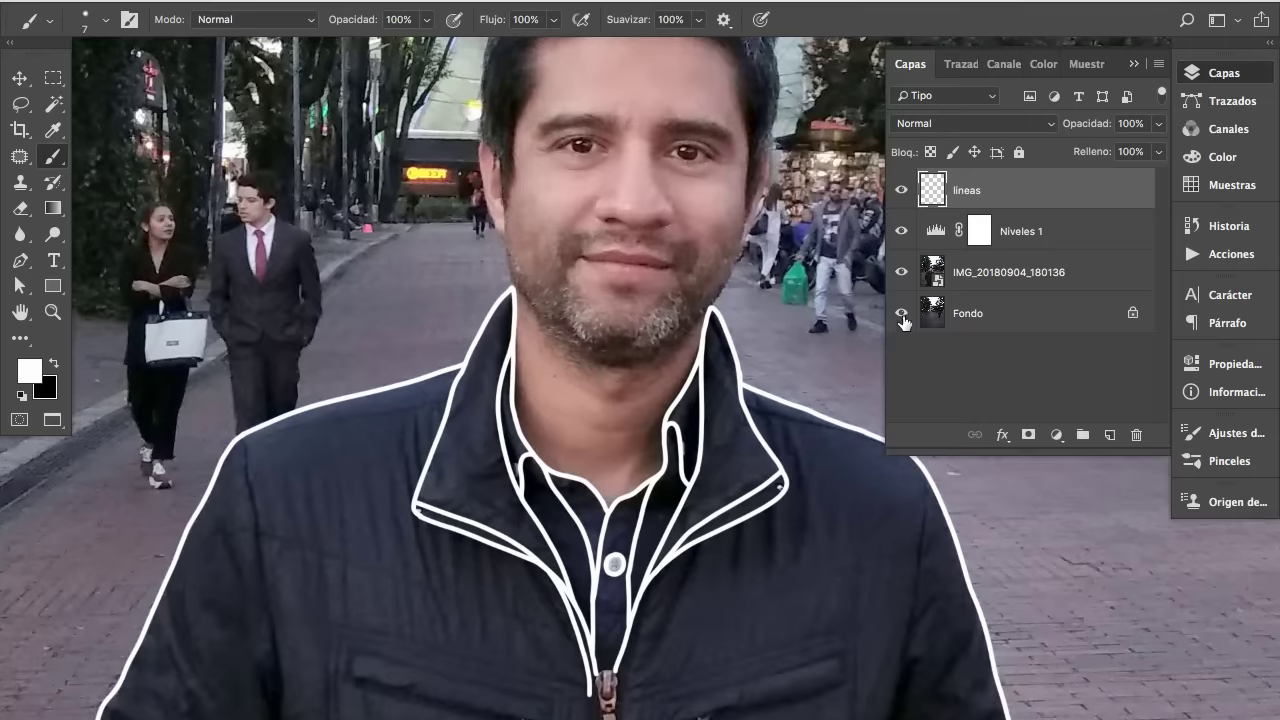
Toggle the IMG_20180904_180136 layer off and on to check the line art alone.
click(901, 272)
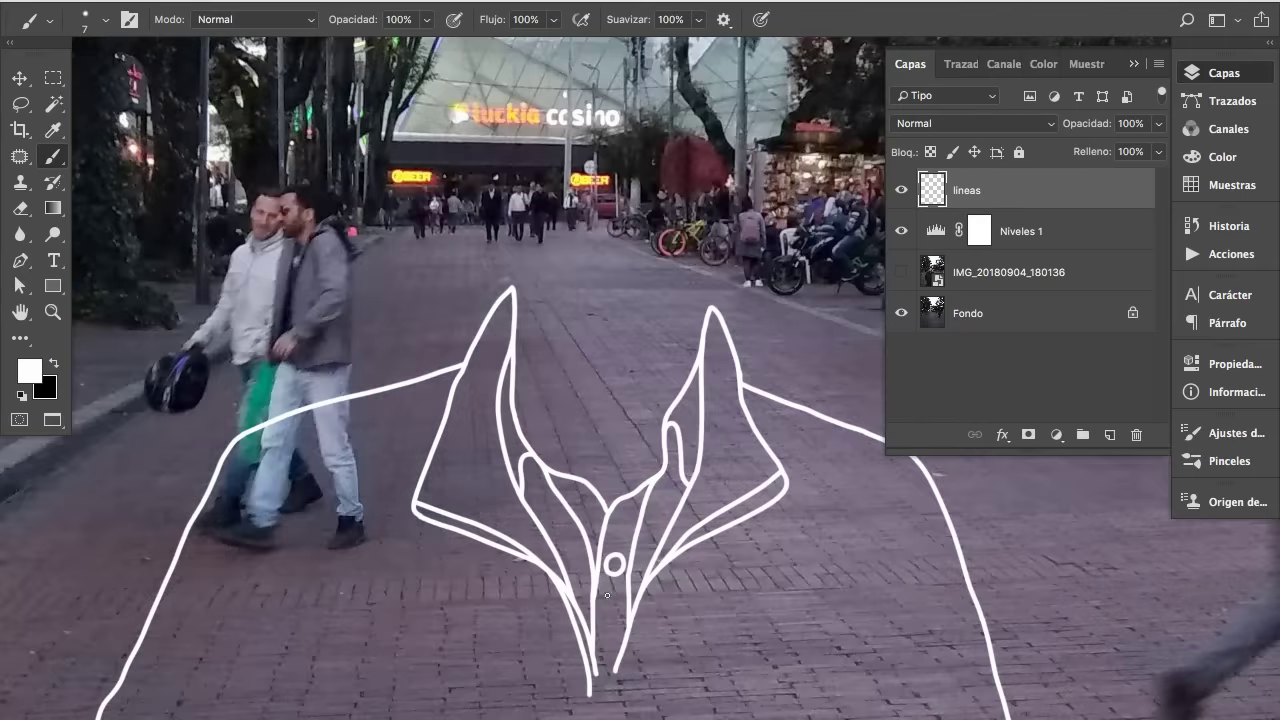
click(901, 272)
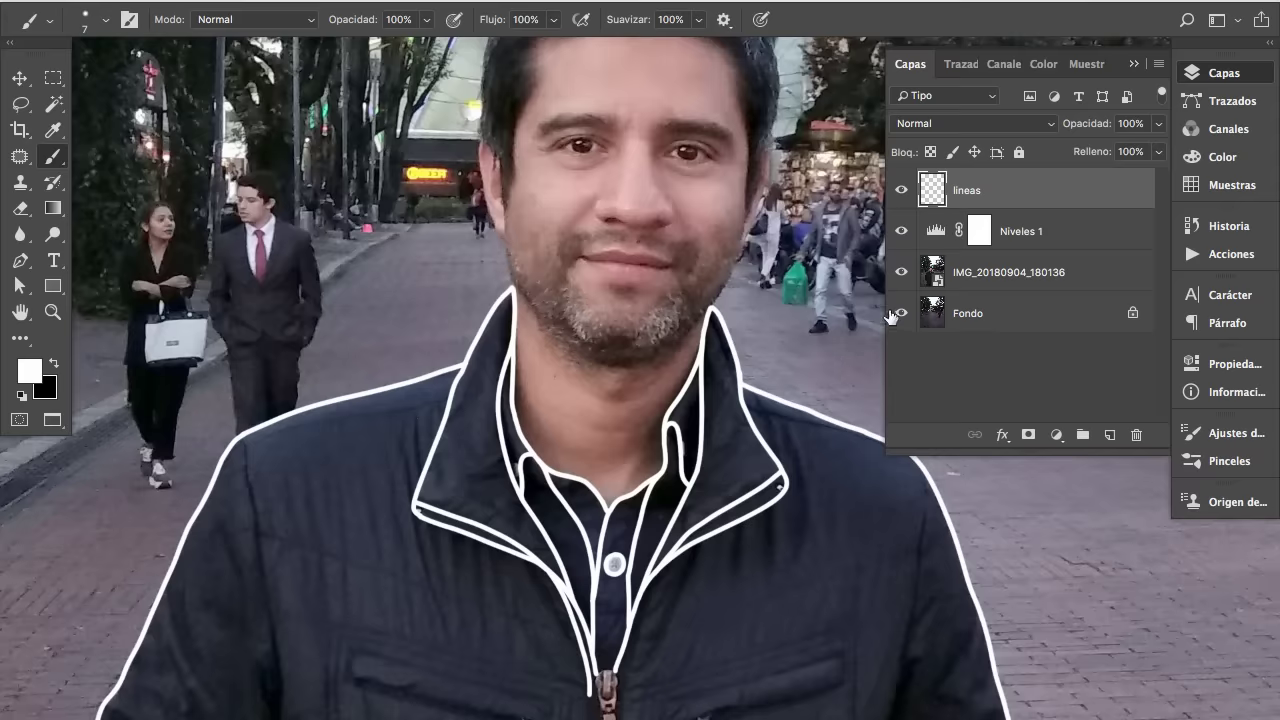
click(902, 274)
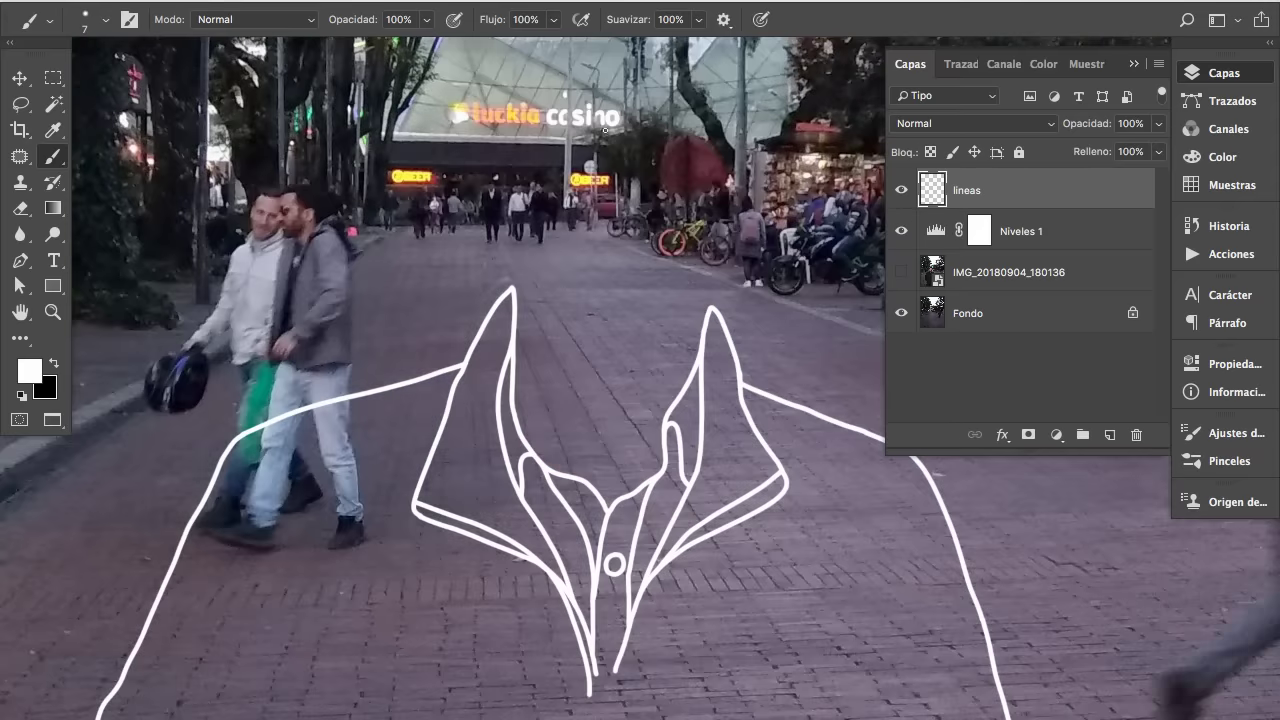
click(899, 273)
drag(695, 484, 617, 244)
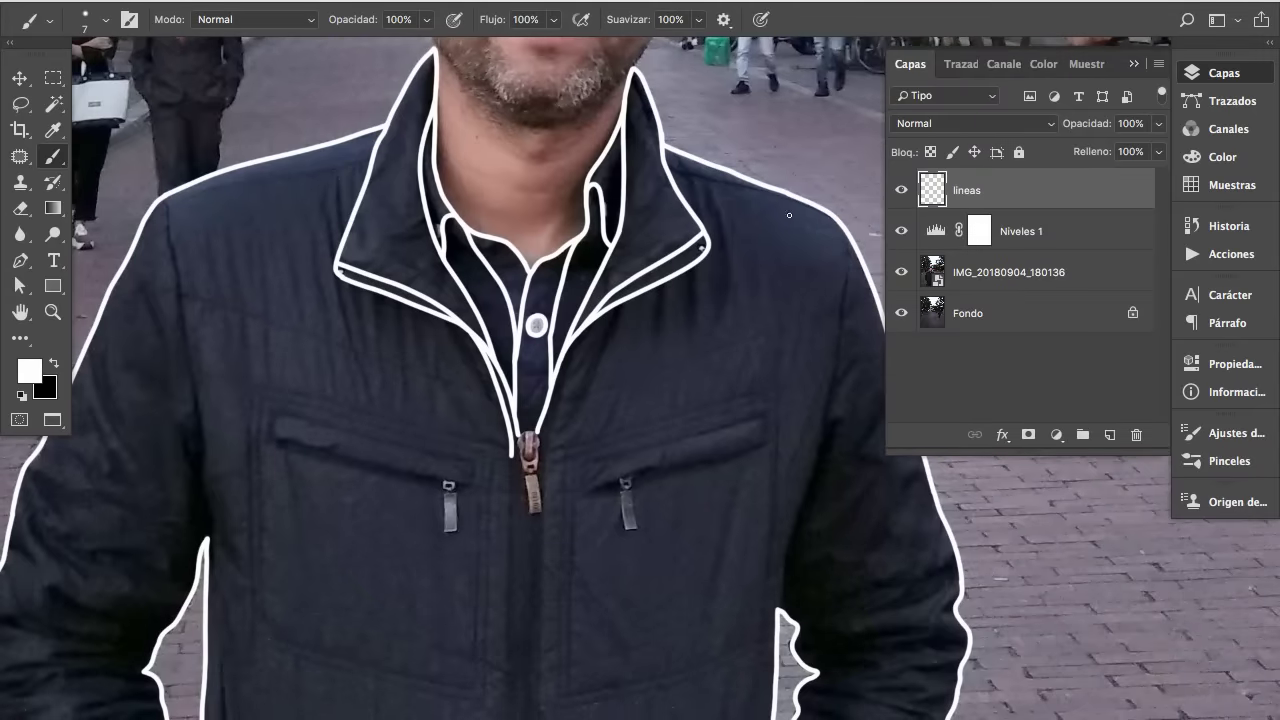
Draw a white line along the collar edge.
scroll(789, 215, up, 5)
drag(591, 260, 607, 291)
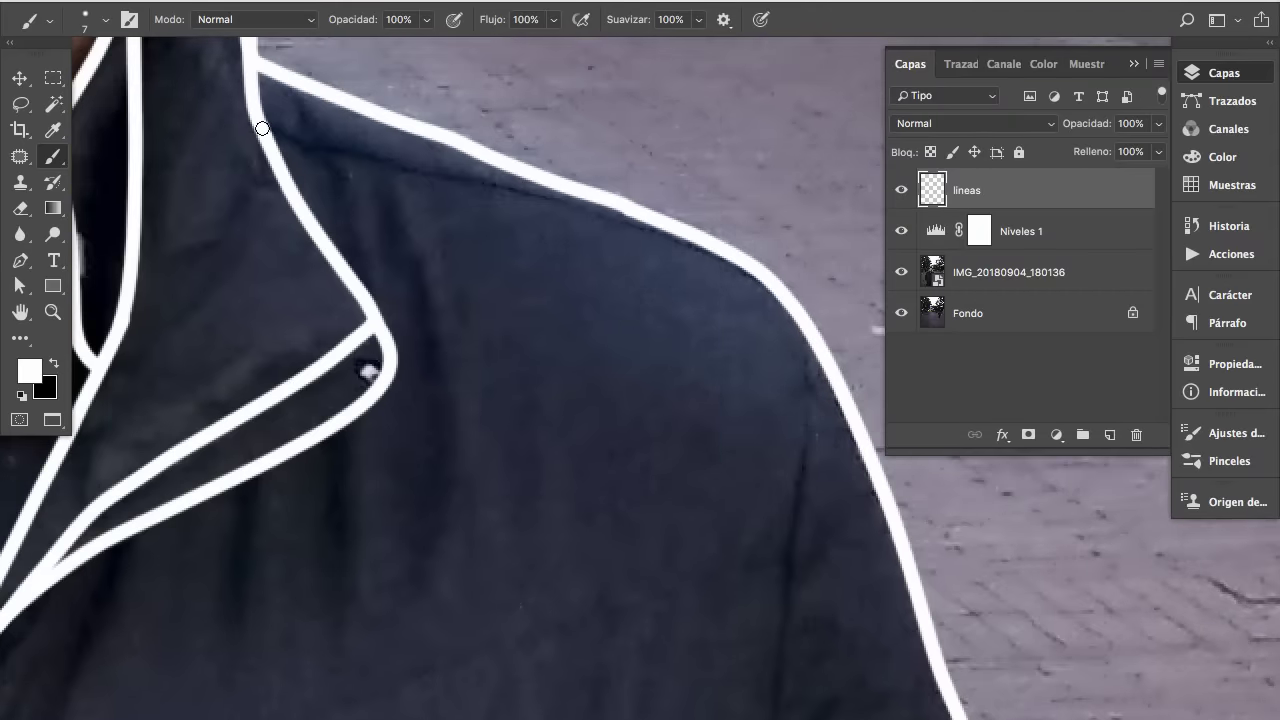
mouse_move(308, 145)
mouse_down()
mouse_move(694, 243)
mouse_move(749, 263)
mouse_move(806, 316)
mouse_up()
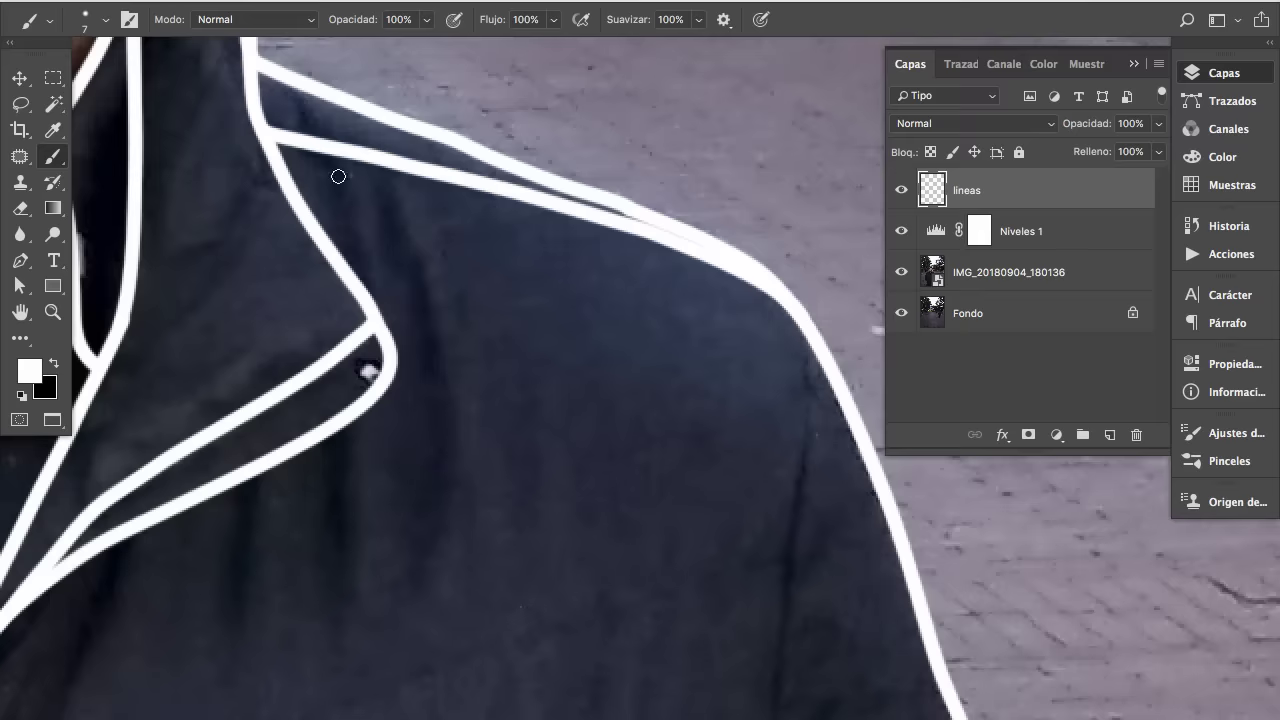
Draw a seam line across the left shoulder and extend it down the jacket front.
drag(632, 267, 717, 351)
key(Tab)
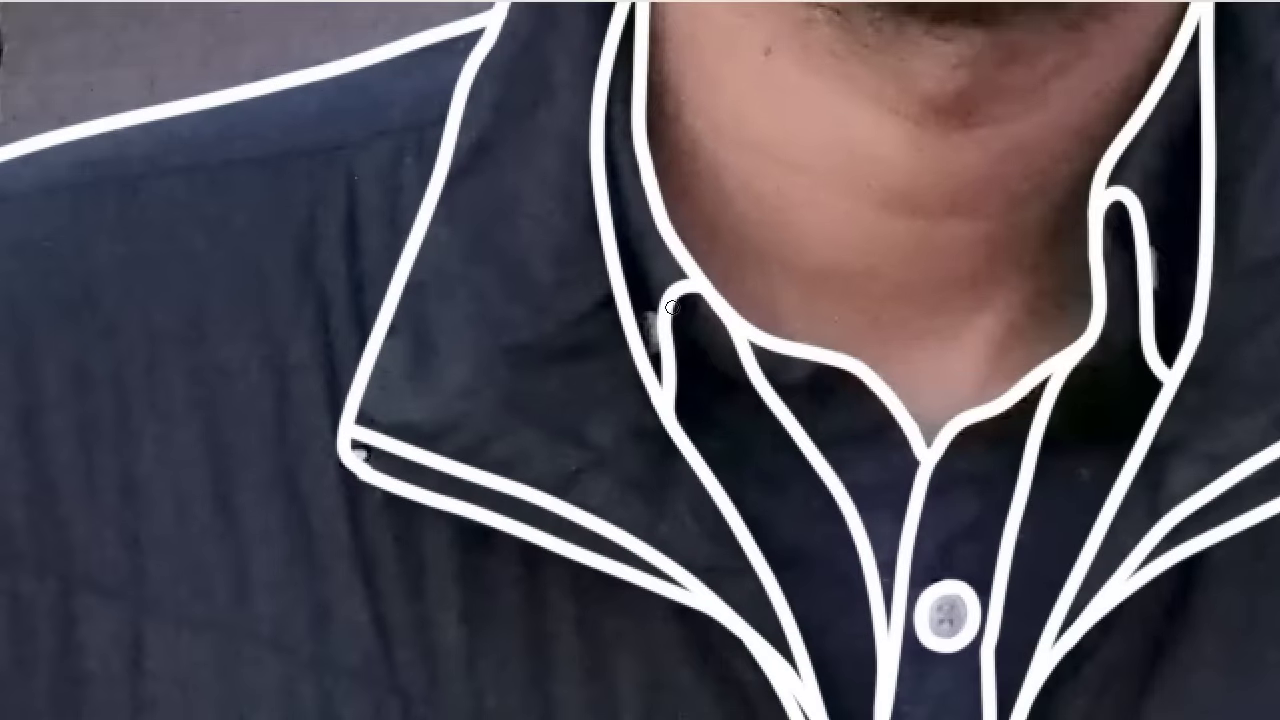
drag(583, 272, 750, 242)
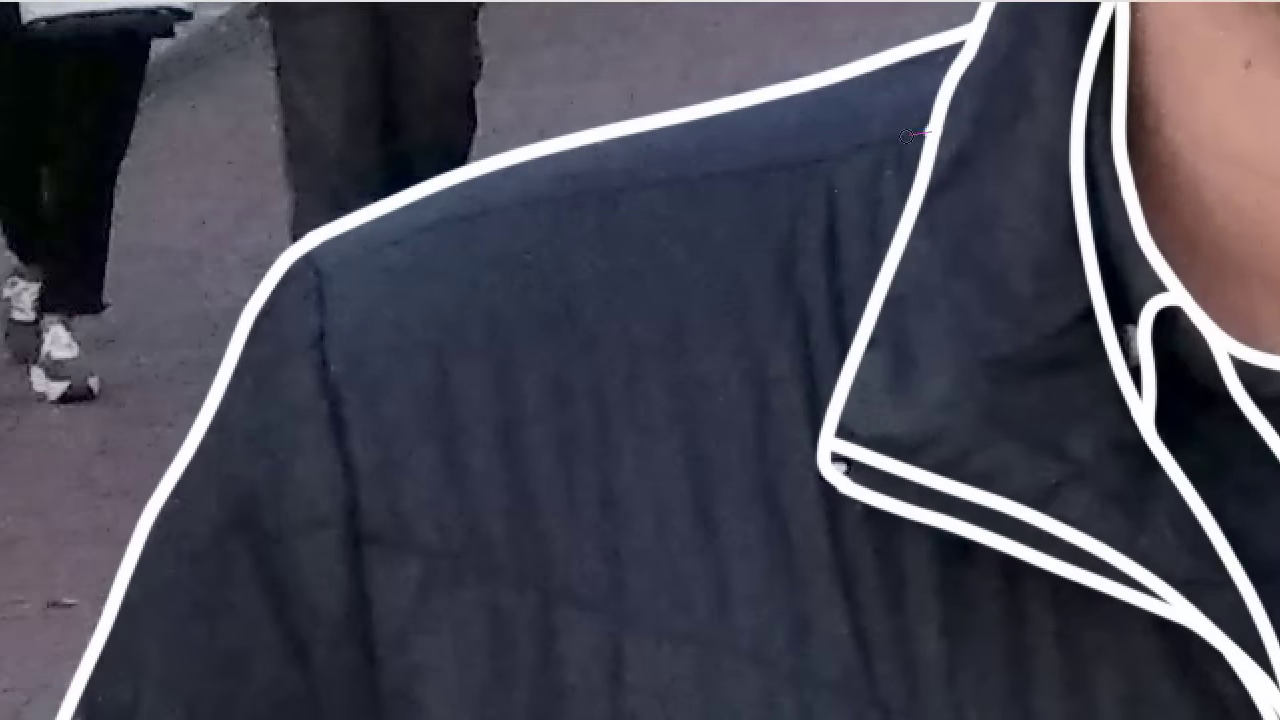
mouse_move(882, 144)
mouse_down()
mouse_move(472, 203)
mouse_move(318, 276)
mouse_up()
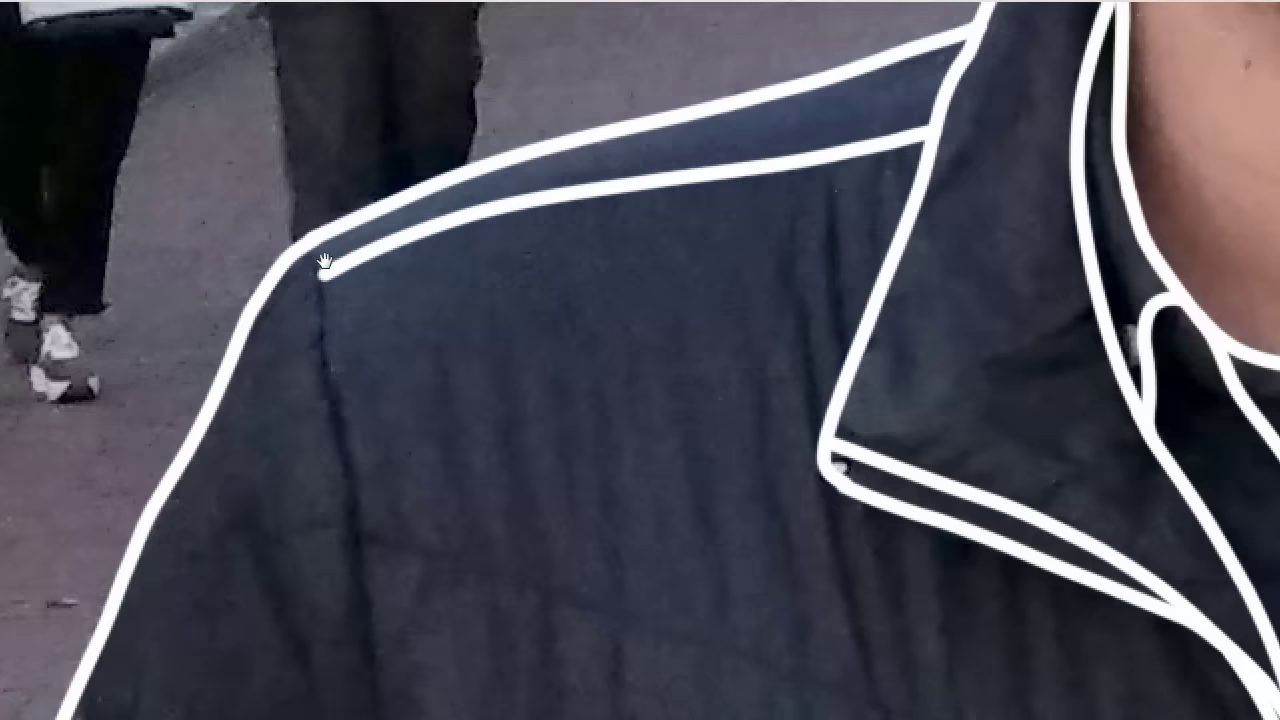
drag(324, 262, 345, 176)
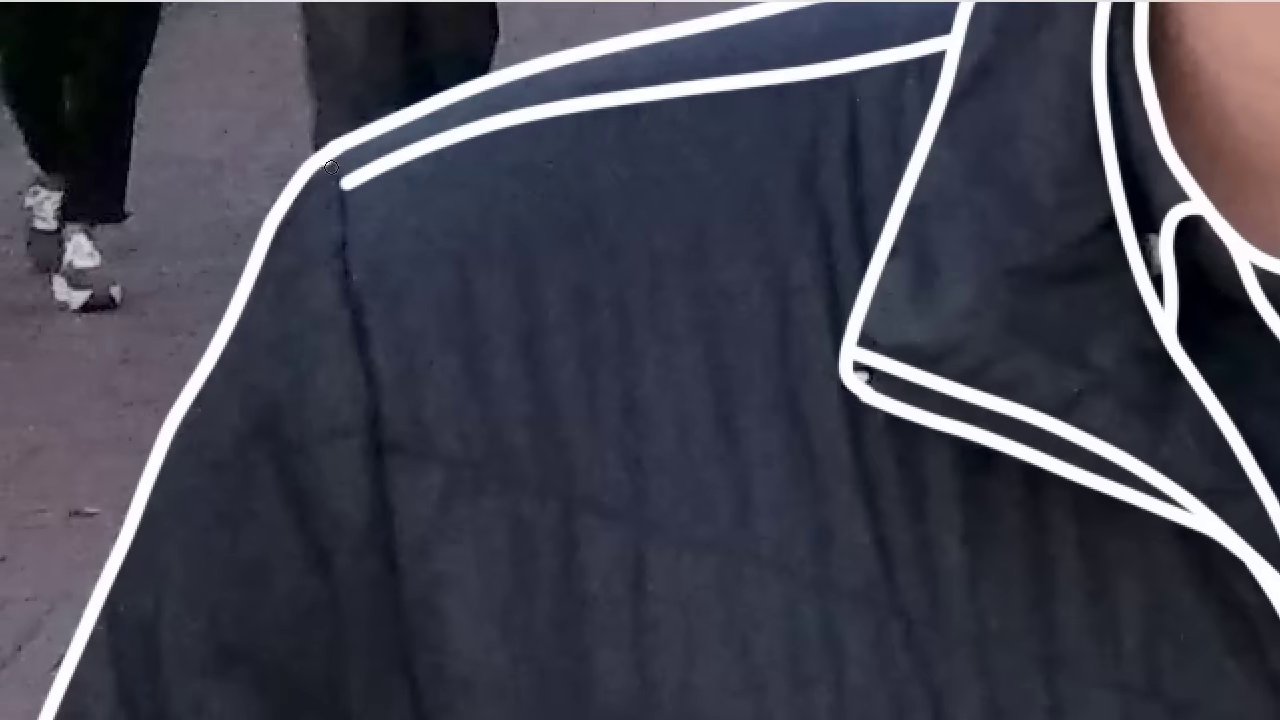
drag(339, 255, 405, 630)
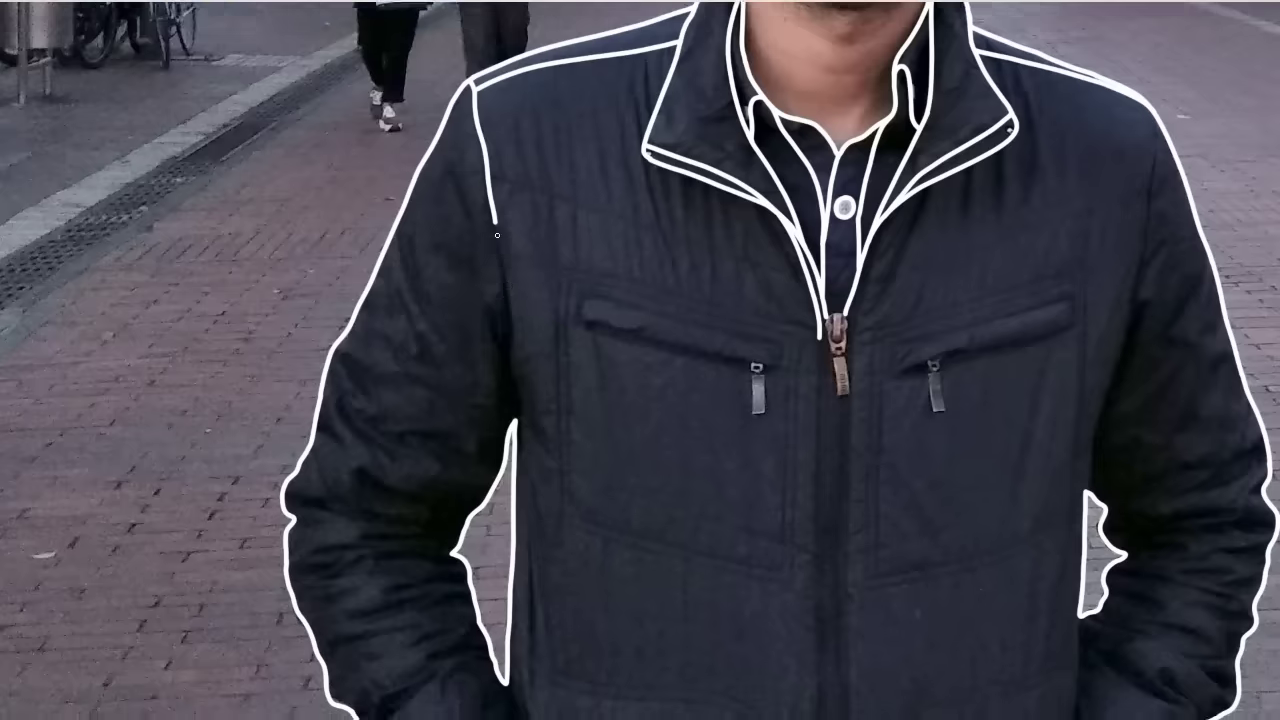
Extend the front seam line down until it joins the arm-gap outline.
click(509, 328)
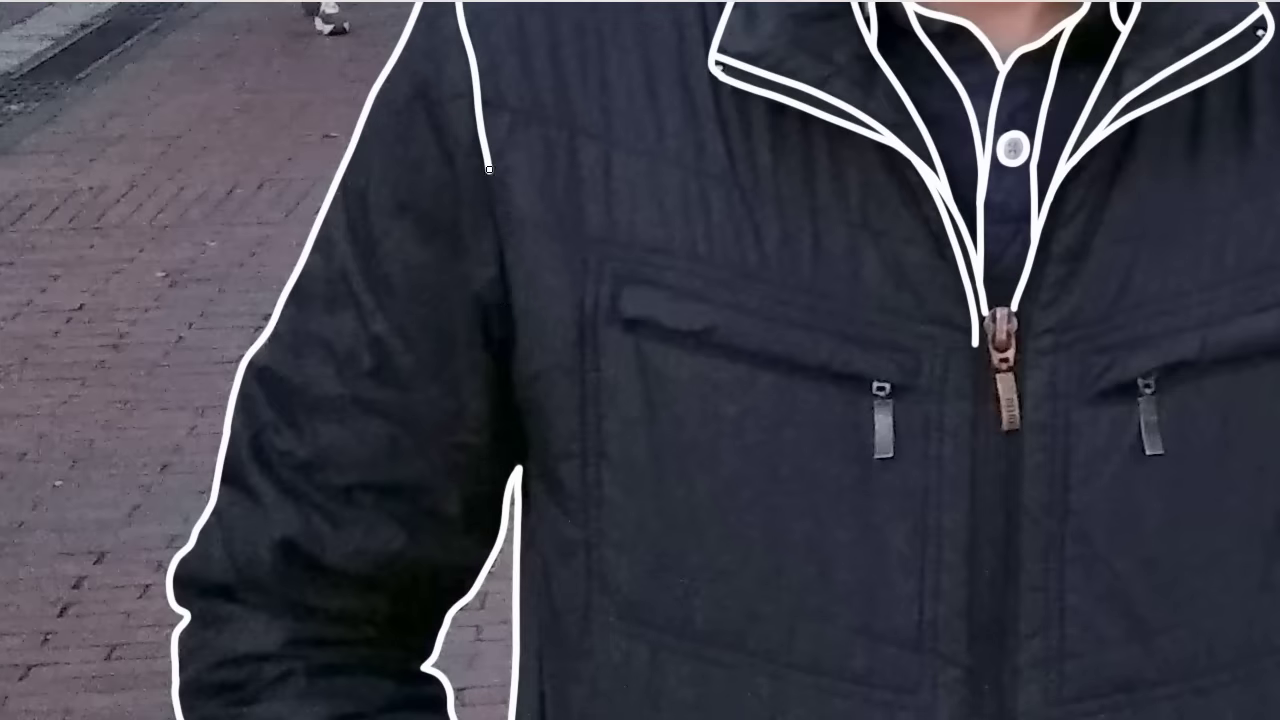
click(489, 169)
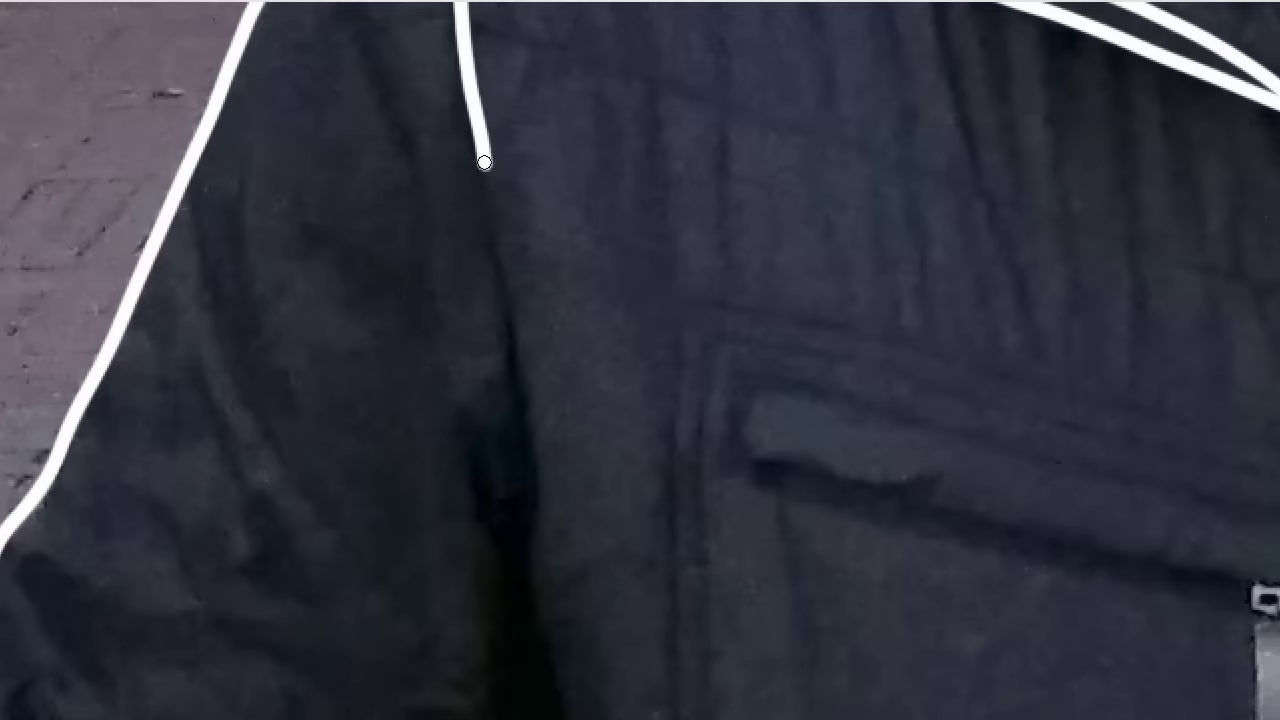
mouse_move(487, 186)
mouse_down()
mouse_move(556, 692)
mouse_move(548, 675)
mouse_up()
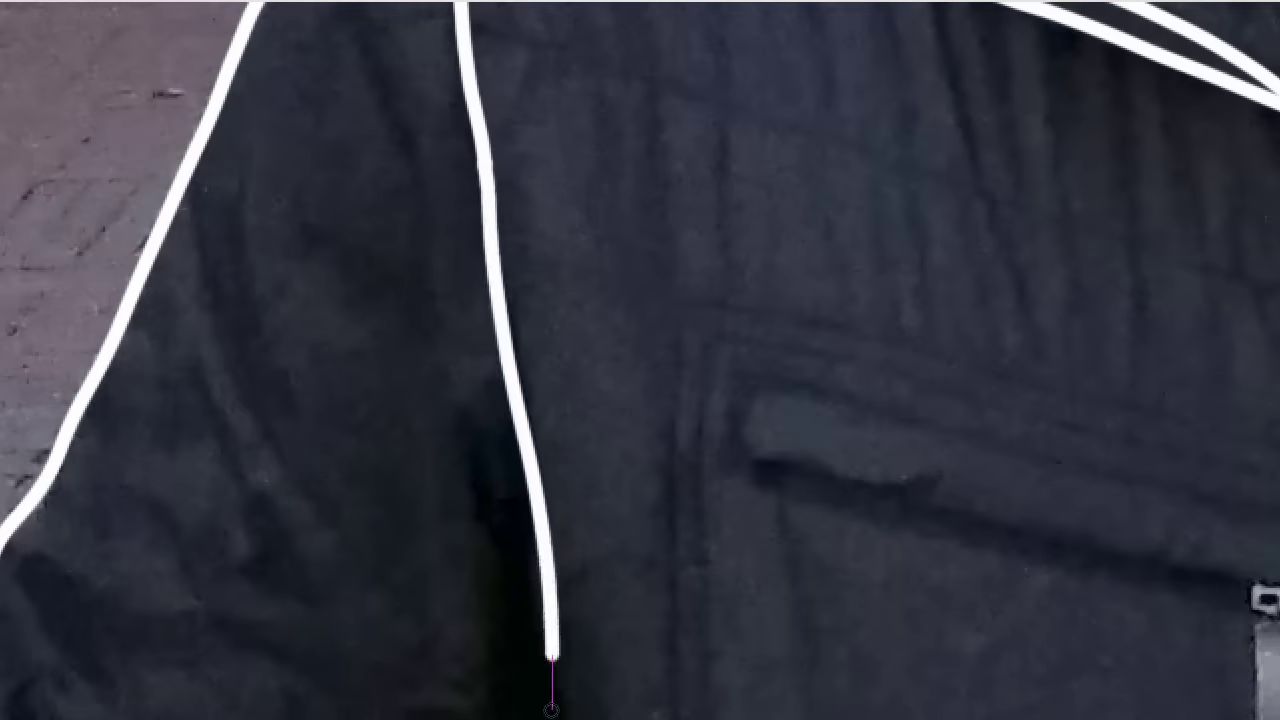
drag(531, 584, 488, 55)
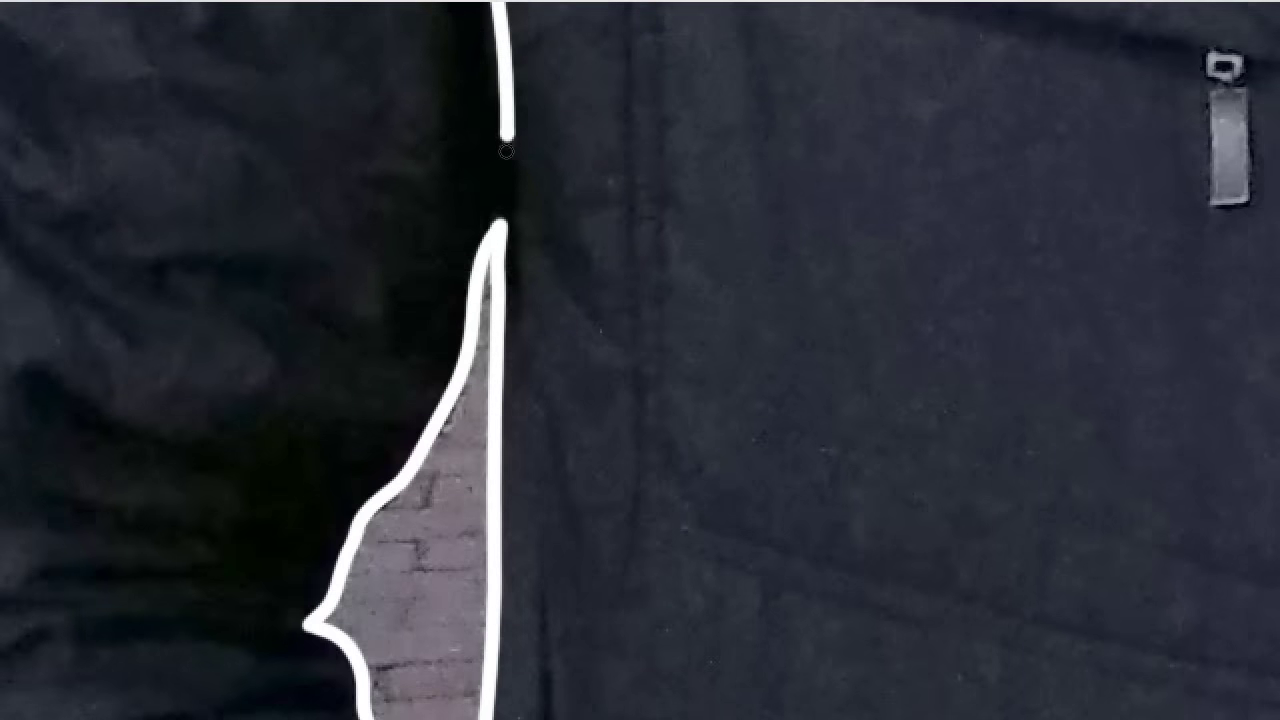
drag(506, 151, 498, 235)
Draw yoke lines across the upper chest and start a second shoulder seam.
scroll(533, 210, down, 5)
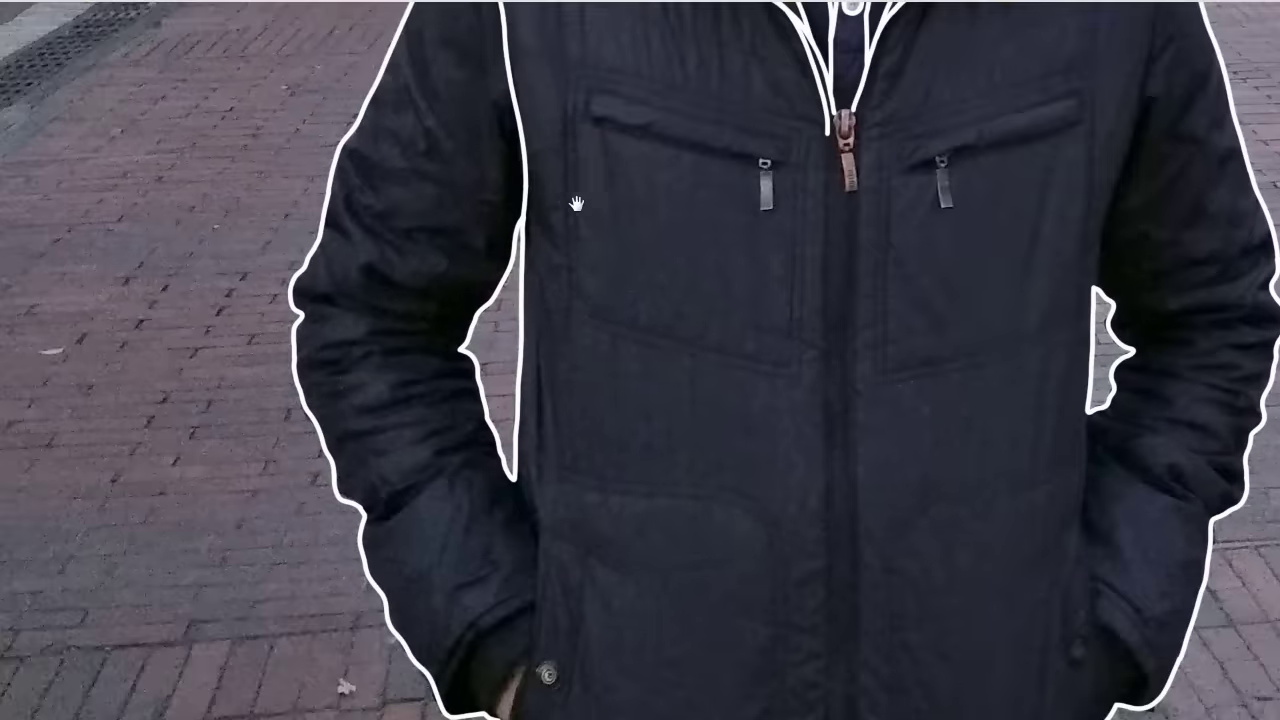
scroll(502, 393, up, 3)
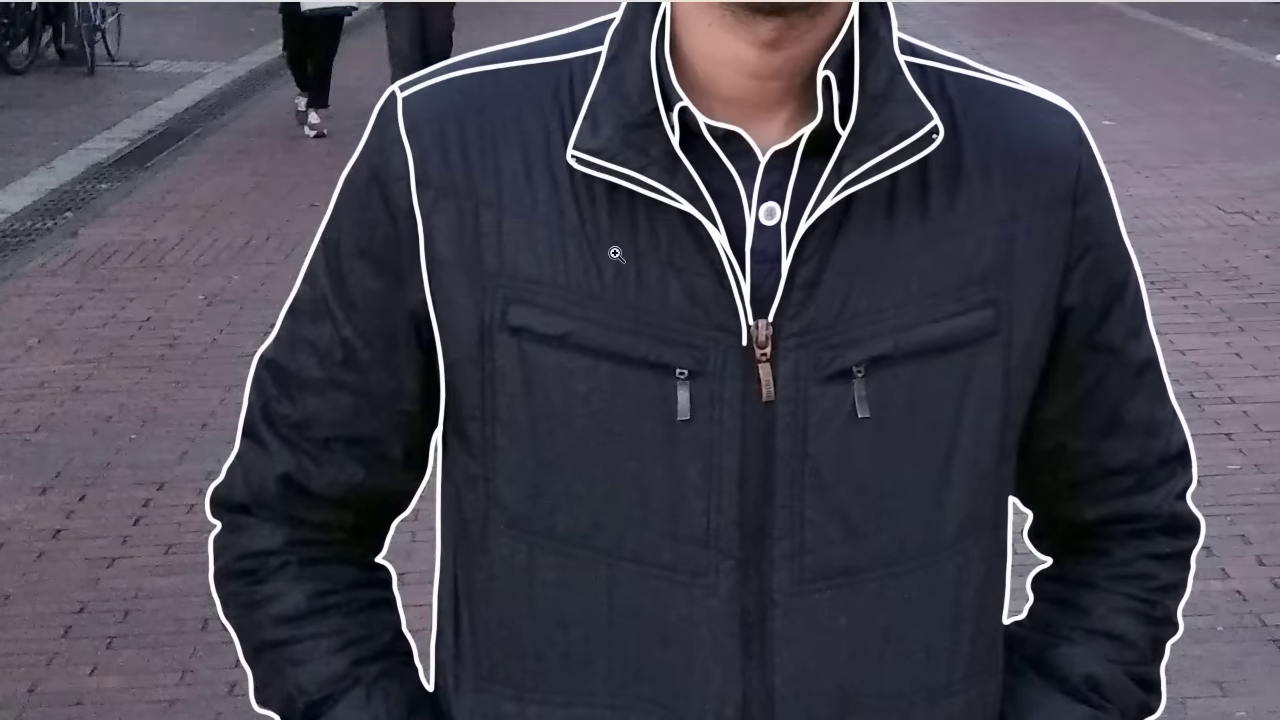
scroll(616, 254, up, 2)
scroll(400, 190, up, 3)
mouse_move(180, 186)
mouse_down()
mouse_move(1144, 501)
mouse_move(375, 252)
mouse_move(296, 630)
mouse_up()
mouse_move(336, 408)
mouse_down()
mouse_move(1192, 122)
mouse_move(789, 282)
mouse_up()
mouse_move(782, 58)
mouse_down()
mouse_move(707, 650)
mouse_move(810, 140)
mouse_move(673, 676)
mouse_up()
right_click(810, 137)
Extend the white line down one side of the zipper to the jacket's bottom.
key(Escape)
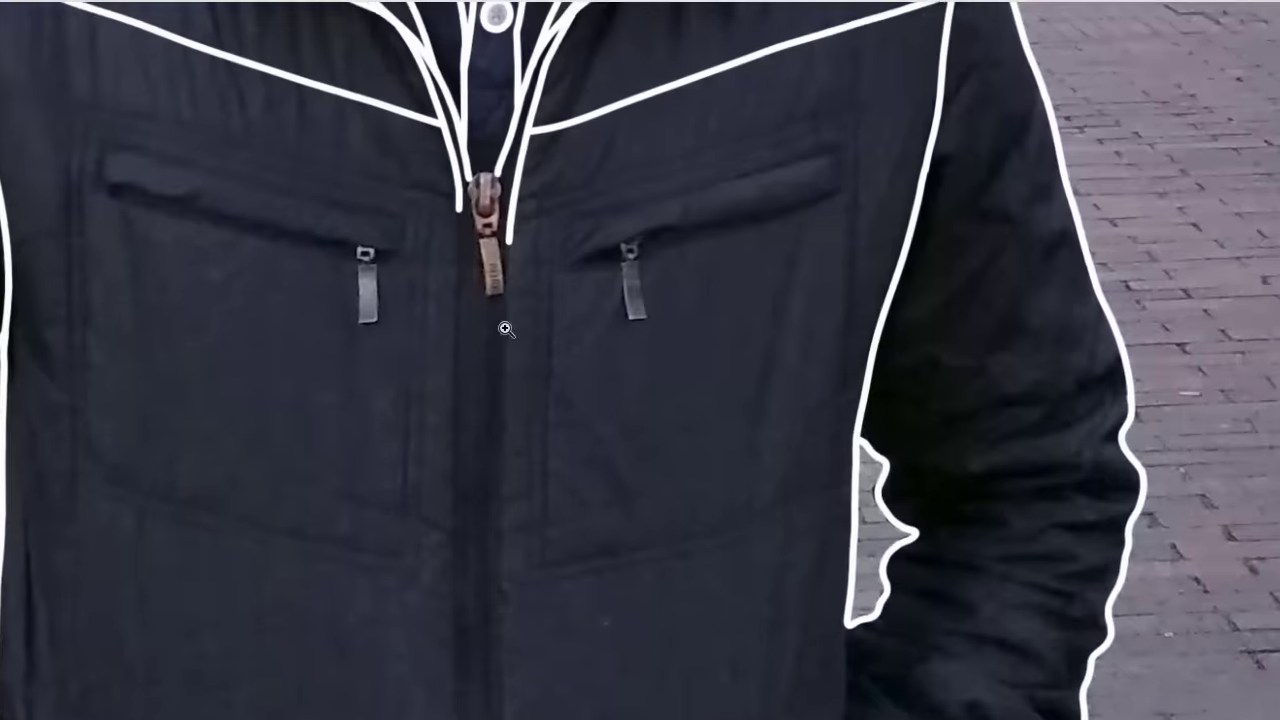
click(506, 330)
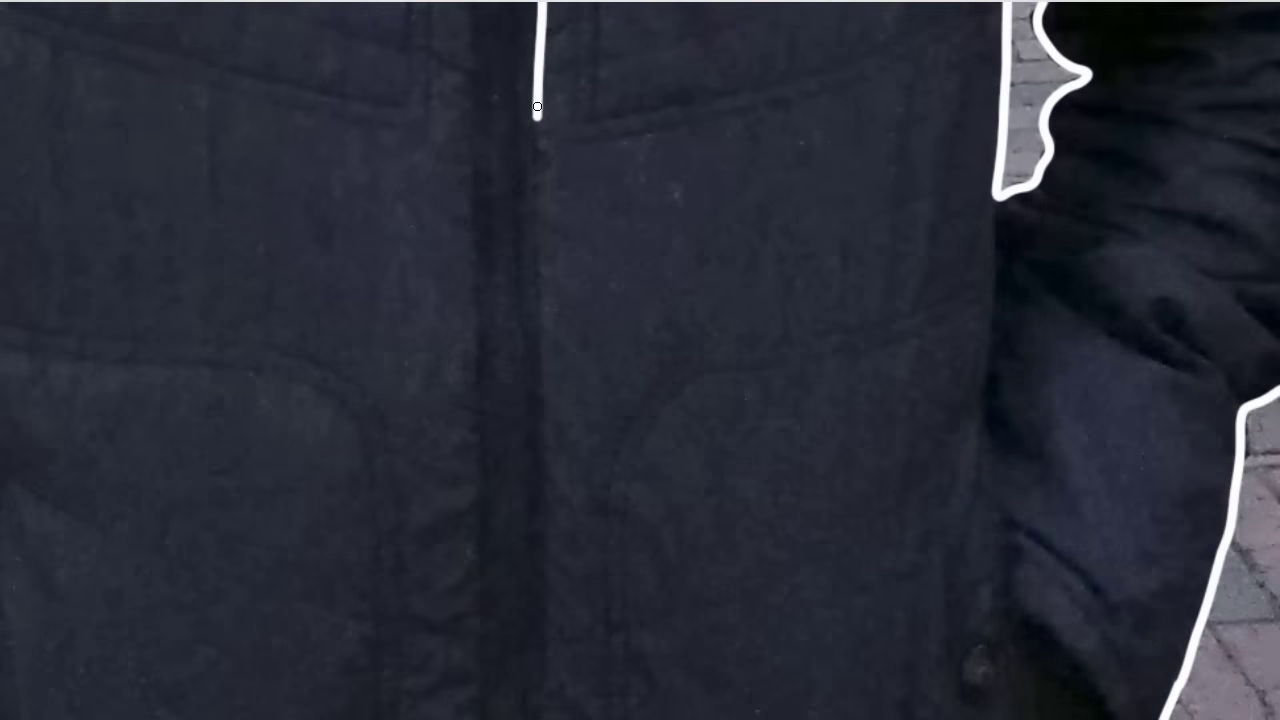
click(540, 455)
click(537, 463)
click(510, 716)
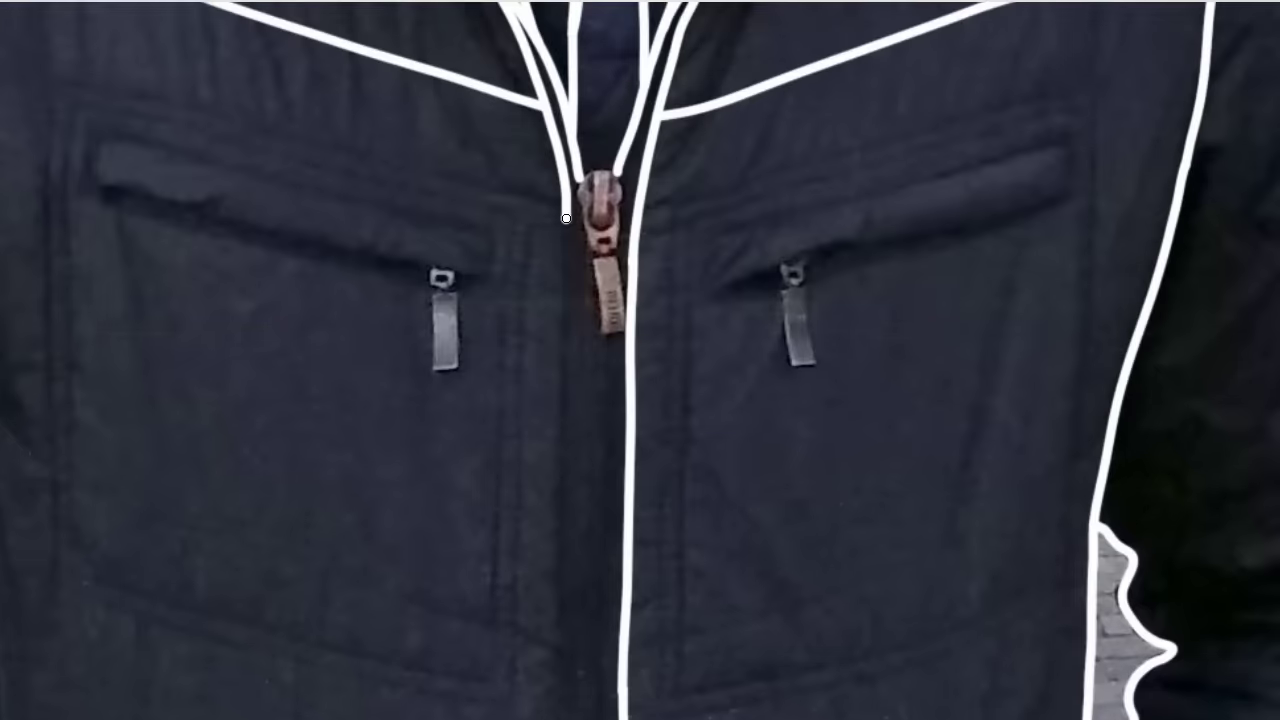
Draw the parallel line down the other zipper edge to the hem.
drag(566, 214, 563, 716)
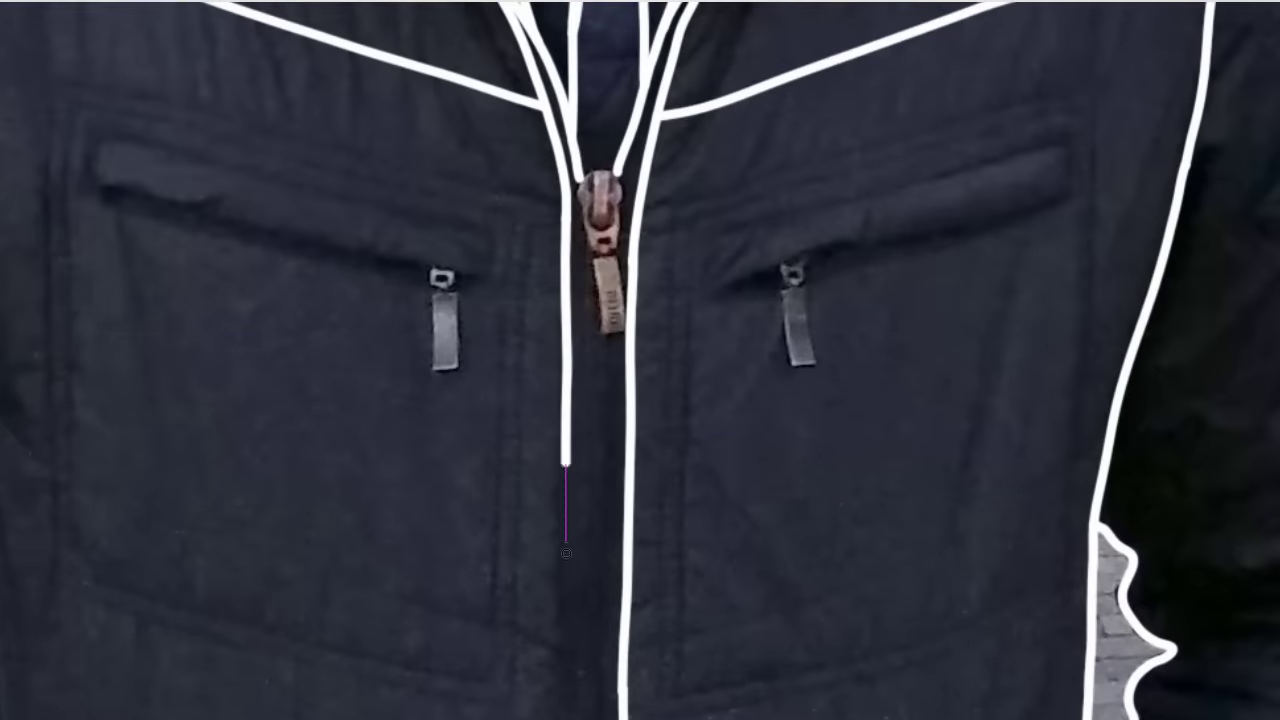
drag(585, 268, 586, 571)
drag(594, 143, 586, 614)
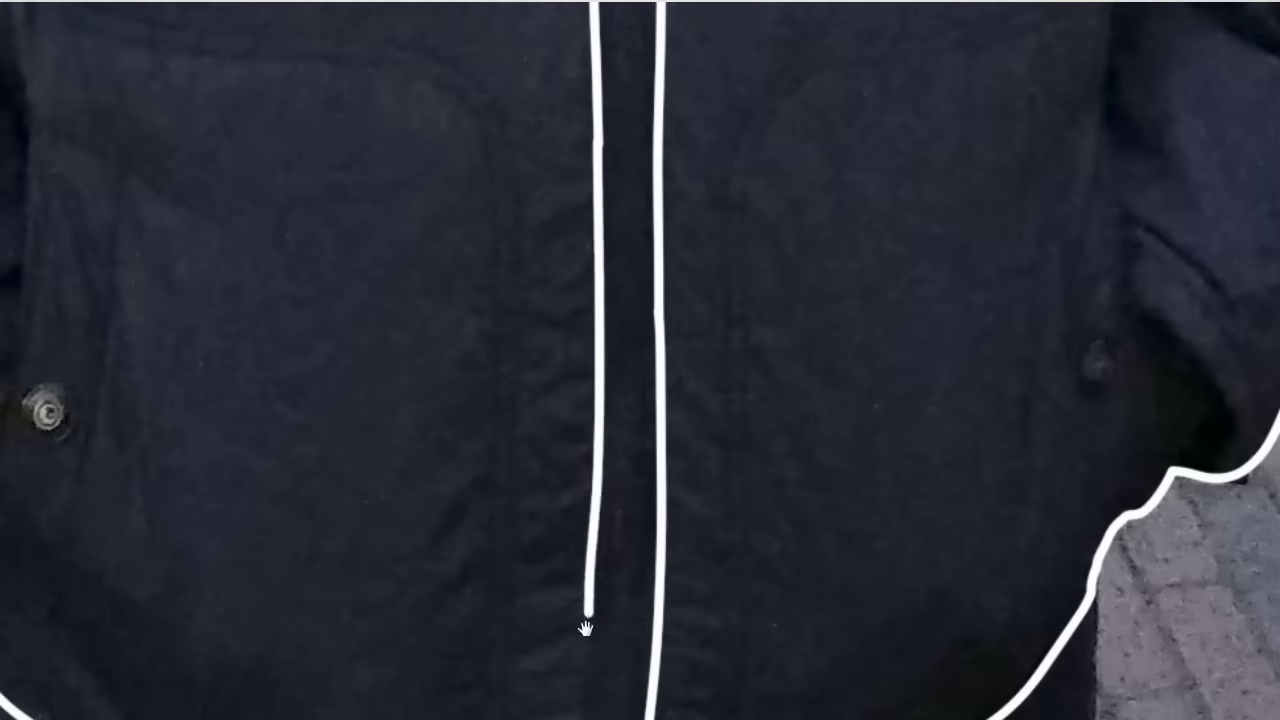
drag(622, 207, 600, 471)
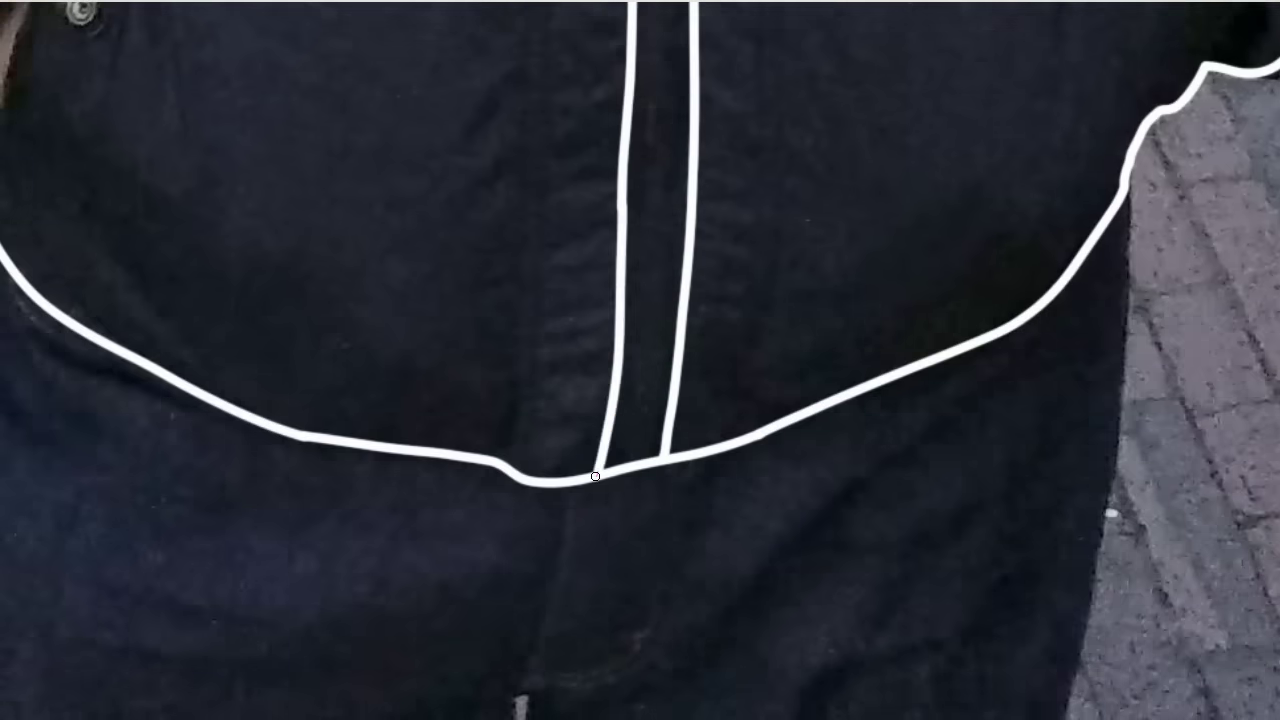
scroll(596, 466, down, 2)
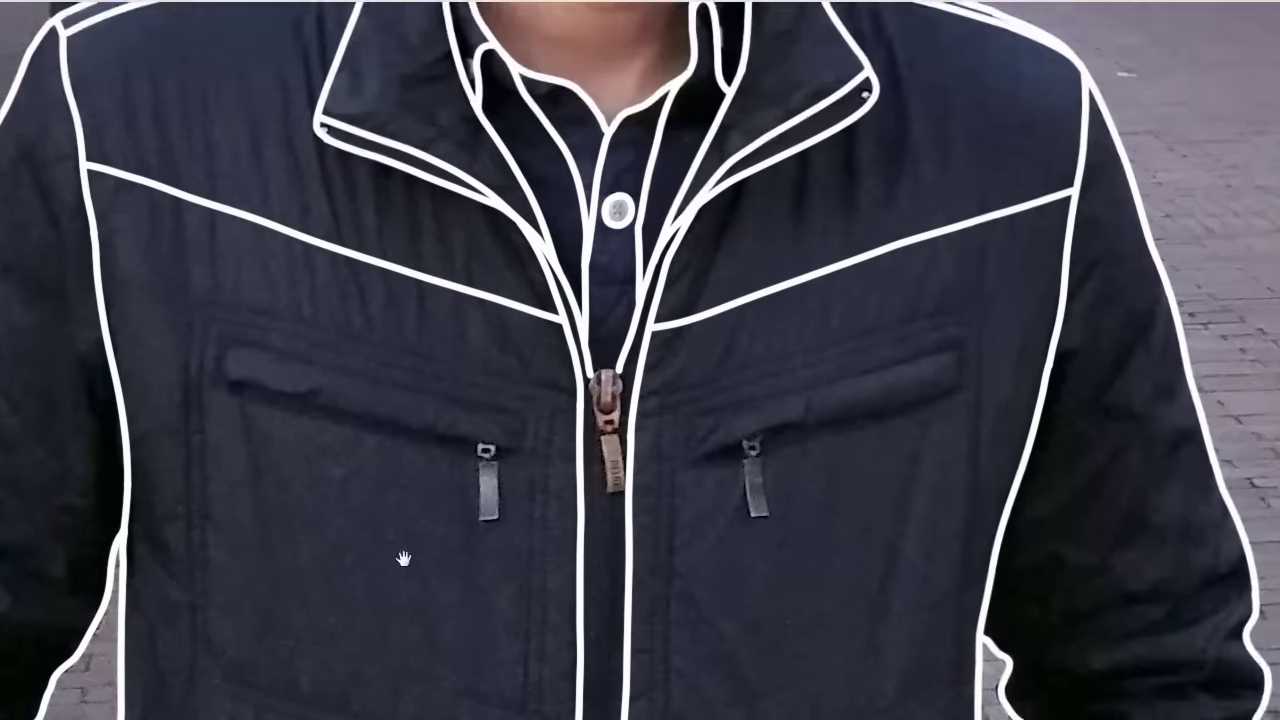
Trace white outlines of the left and right chest pockets and their flaps.
mouse_move(612, 260)
mouse_down()
mouse_move(648, 325)
mouse_move(642, 640)
mouse_move(412, 607)
mouse_move(289, 535)
mouse_move(288, 285)
mouse_move(470, 225)
mouse_move(618, 262)
mouse_up()
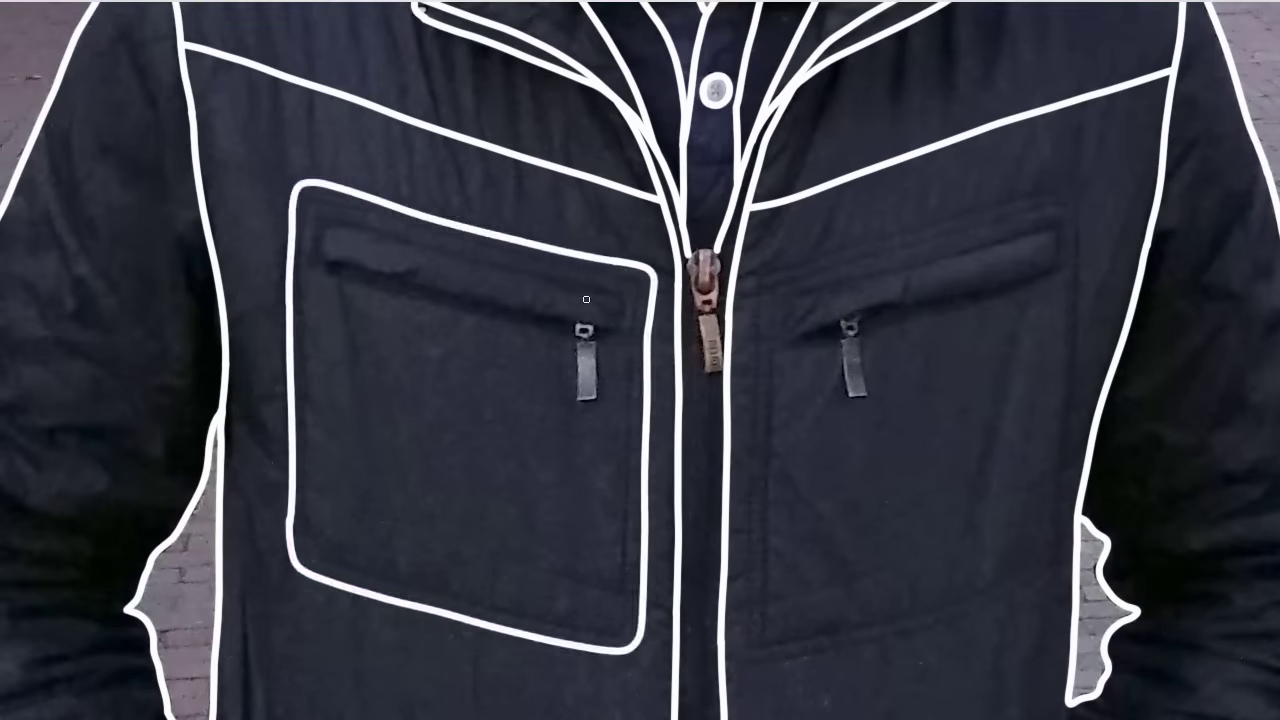
mouse_move(145, 204)
mouse_down()
mouse_move(543, 217)
mouse_move(760, 323)
mouse_move(477, 284)
mouse_move(145, 206)
mouse_up()
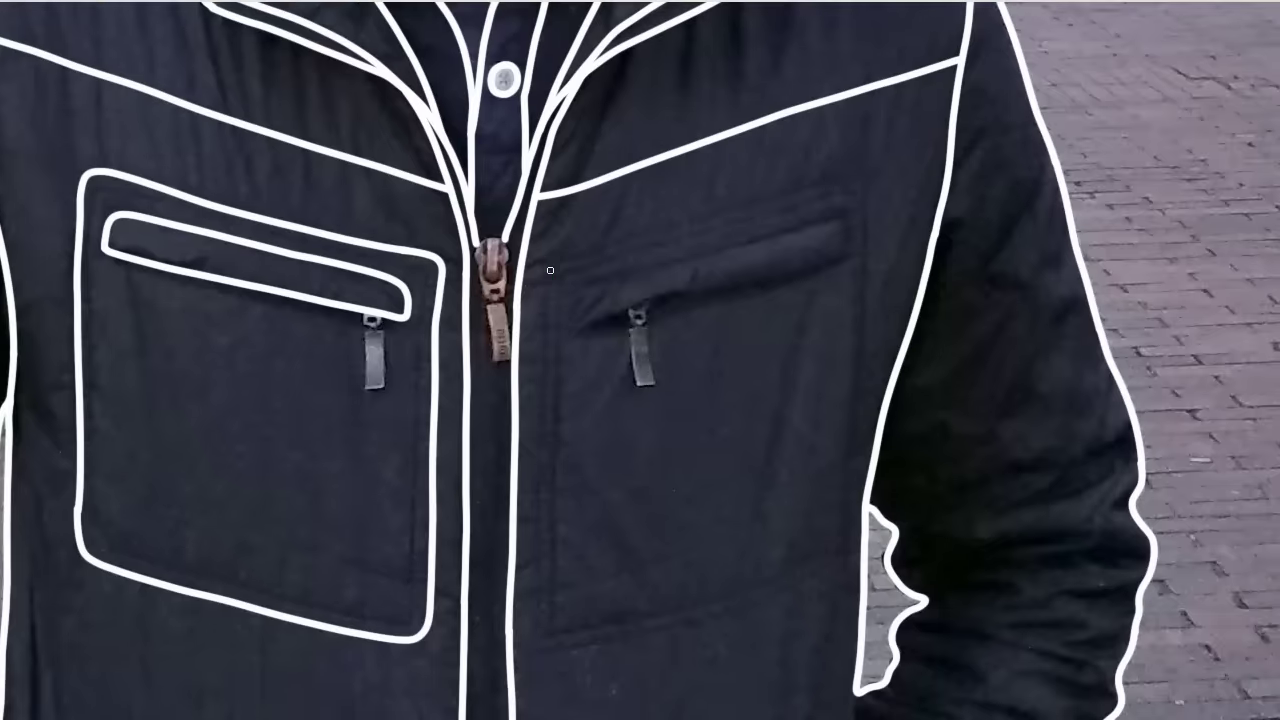
mouse_move(546, 298)
mouse_down()
mouse_move(697, 231)
mouse_move(862, 200)
mouse_move(846, 520)
mouse_move(557, 640)
mouse_move(532, 434)
mouse_move(548, 290)
mouse_up()
mouse_move(363, 329)
mouse_down()
mouse_move(651, 171)
mouse_move(926, 149)
mouse_move(551, 249)
mouse_move(366, 316)
mouse_up()
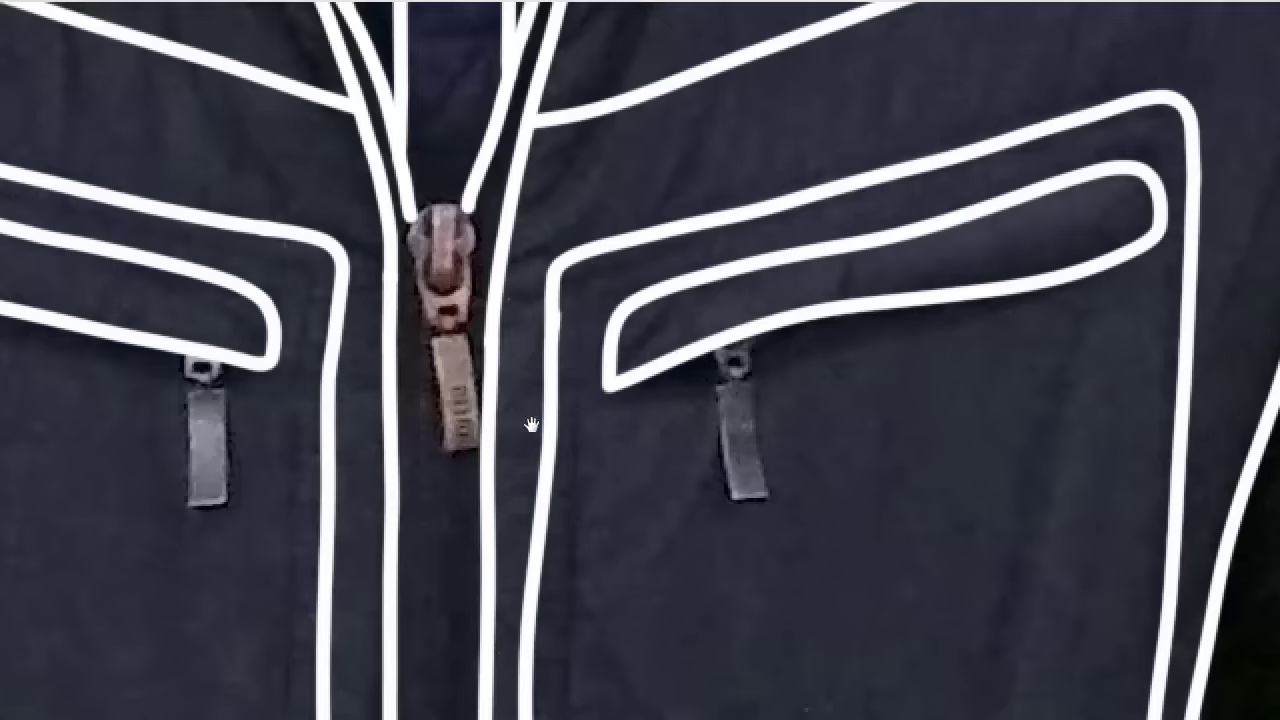
drag(531, 425, 627, 407)
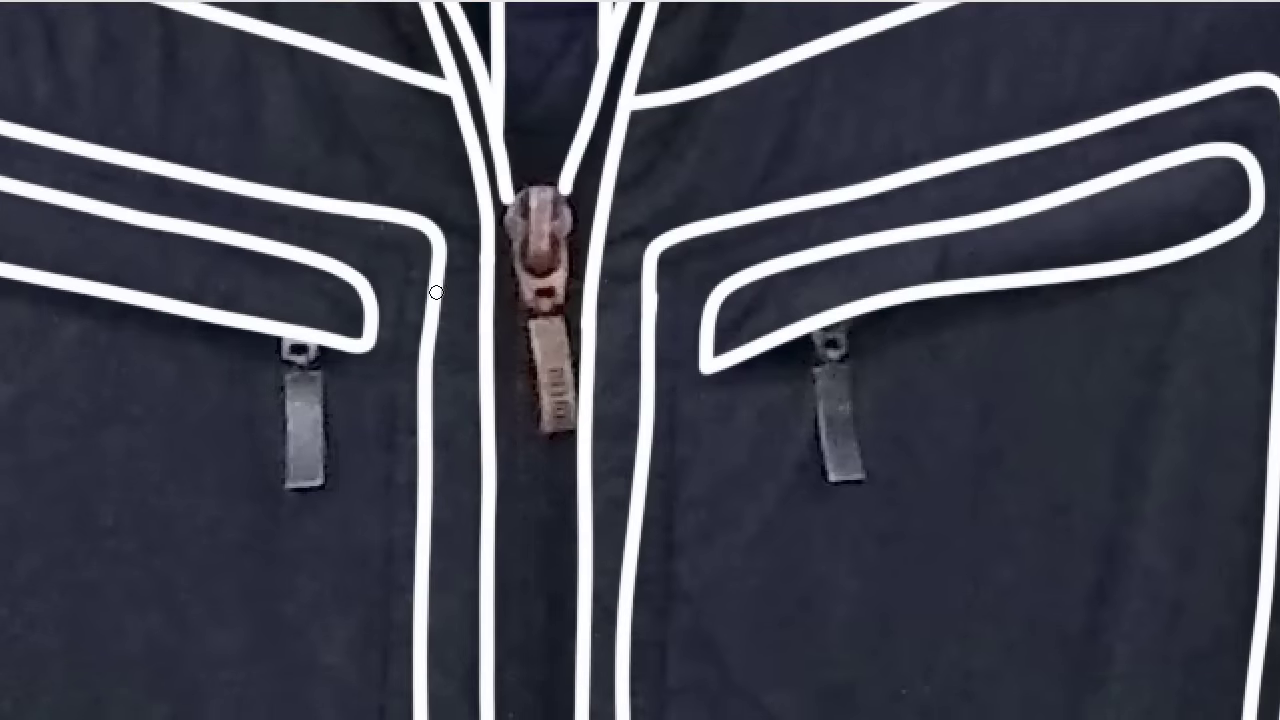
Reduce the brush tip from 7 px to 4 px in the brush preset picker.
right_click(550, 323)
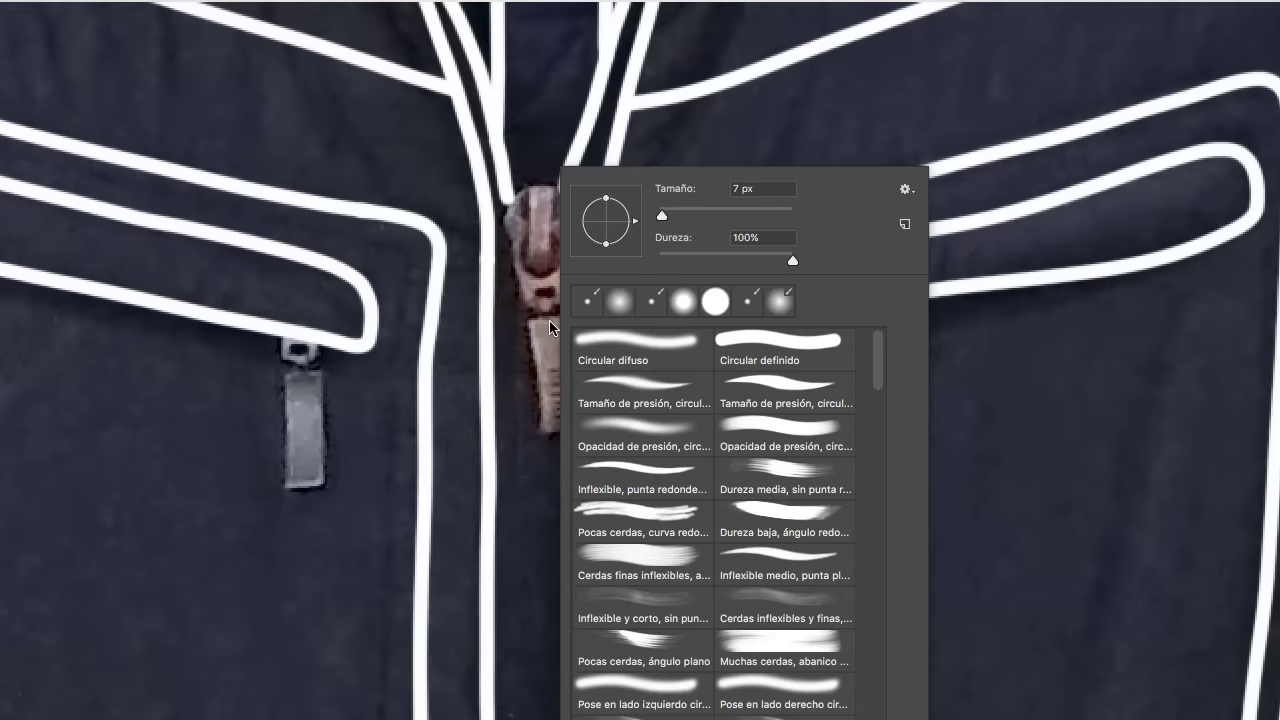
click(768, 188)
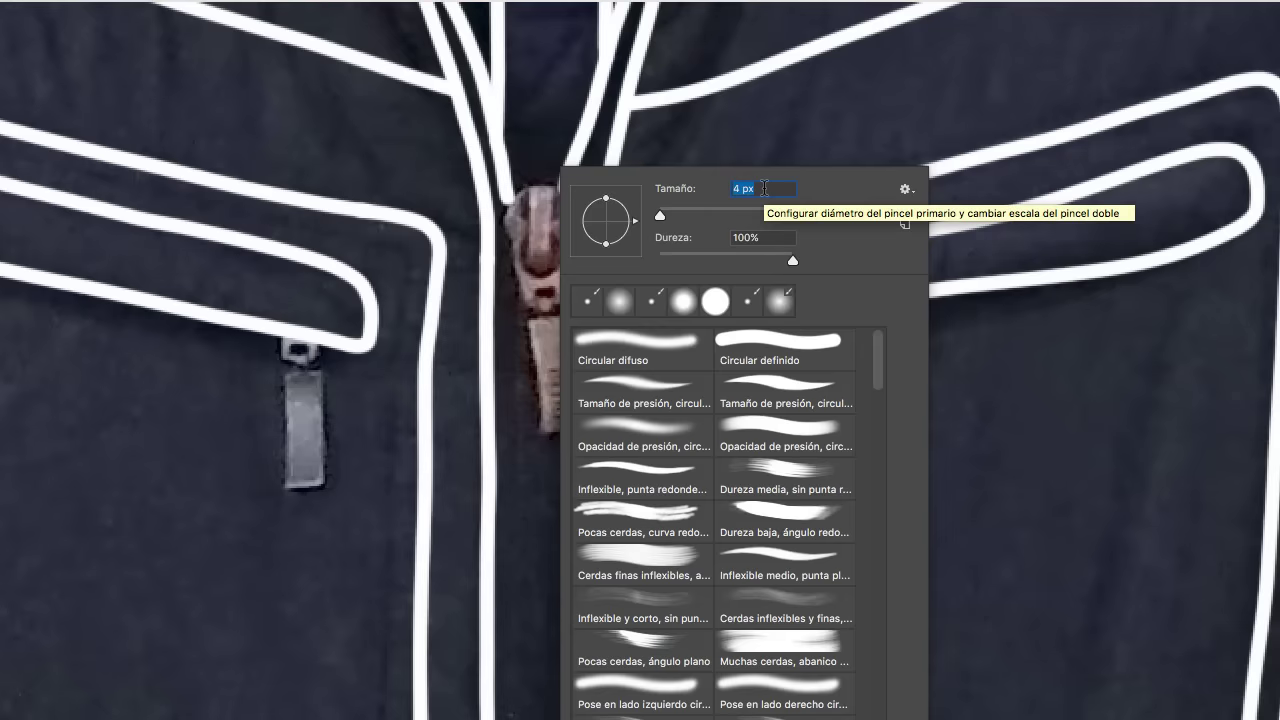
key(Return)
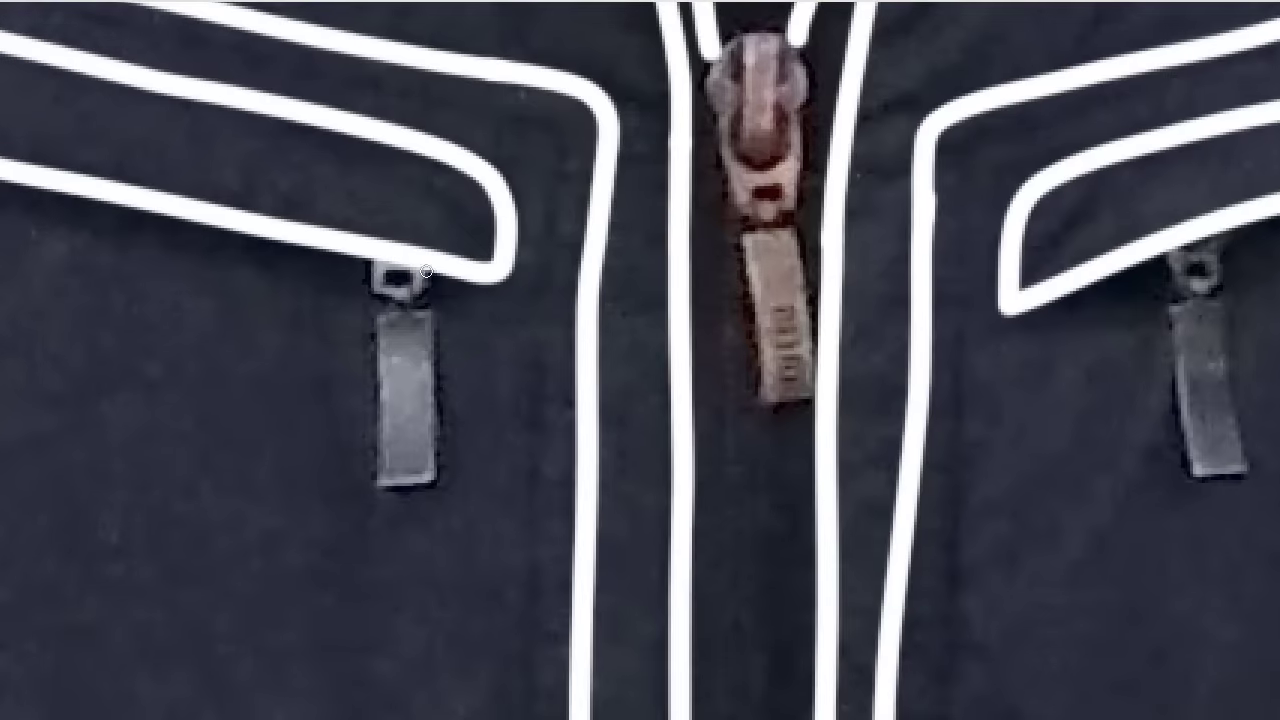
Outline the left, central and right zipper pulls, then preview the line art with the IMG layer hidden.
mouse_move(426, 270)
mouse_down()
mouse_move(437, 486)
mouse_move(374, 391)
mouse_move(375, 312)
mouse_move(401, 270)
mouse_up()
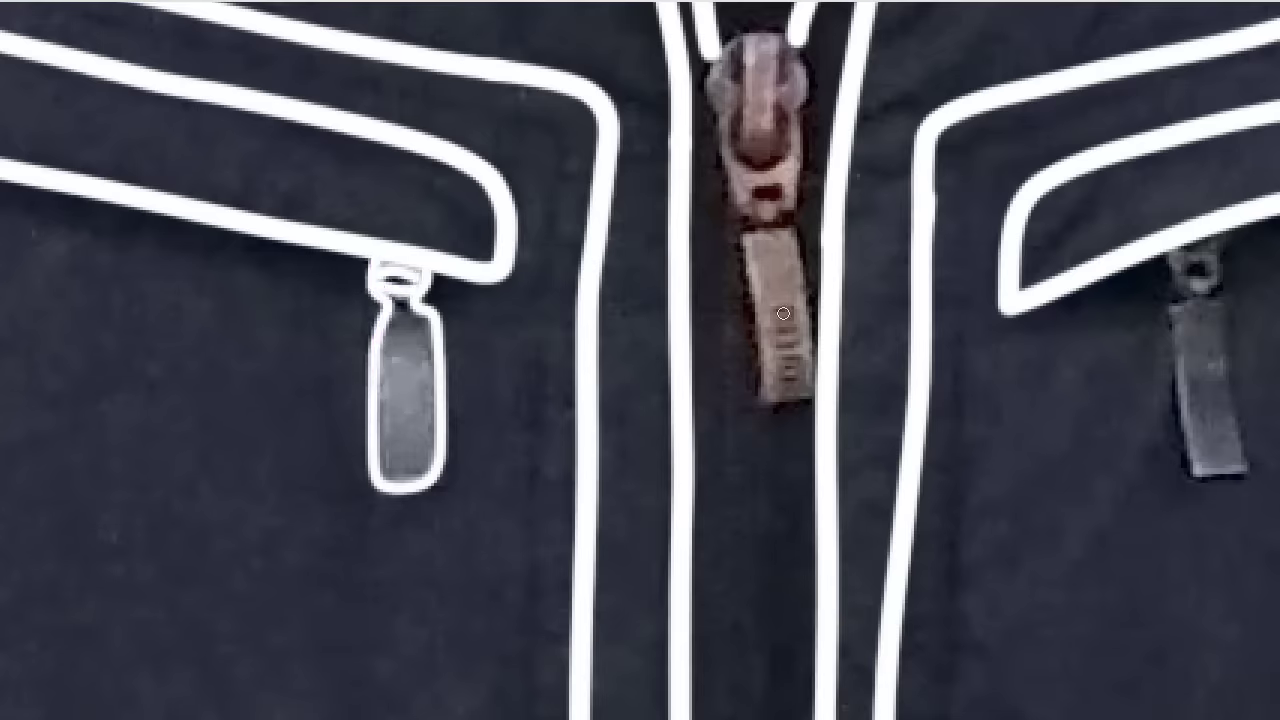
mouse_move(601, 165)
mouse_down()
mouse_move(630, 200)
mouse_move(620, 366)
mouse_move(575, 520)
mouse_move(535, 160)
mouse_move(597, 287)
mouse_up()
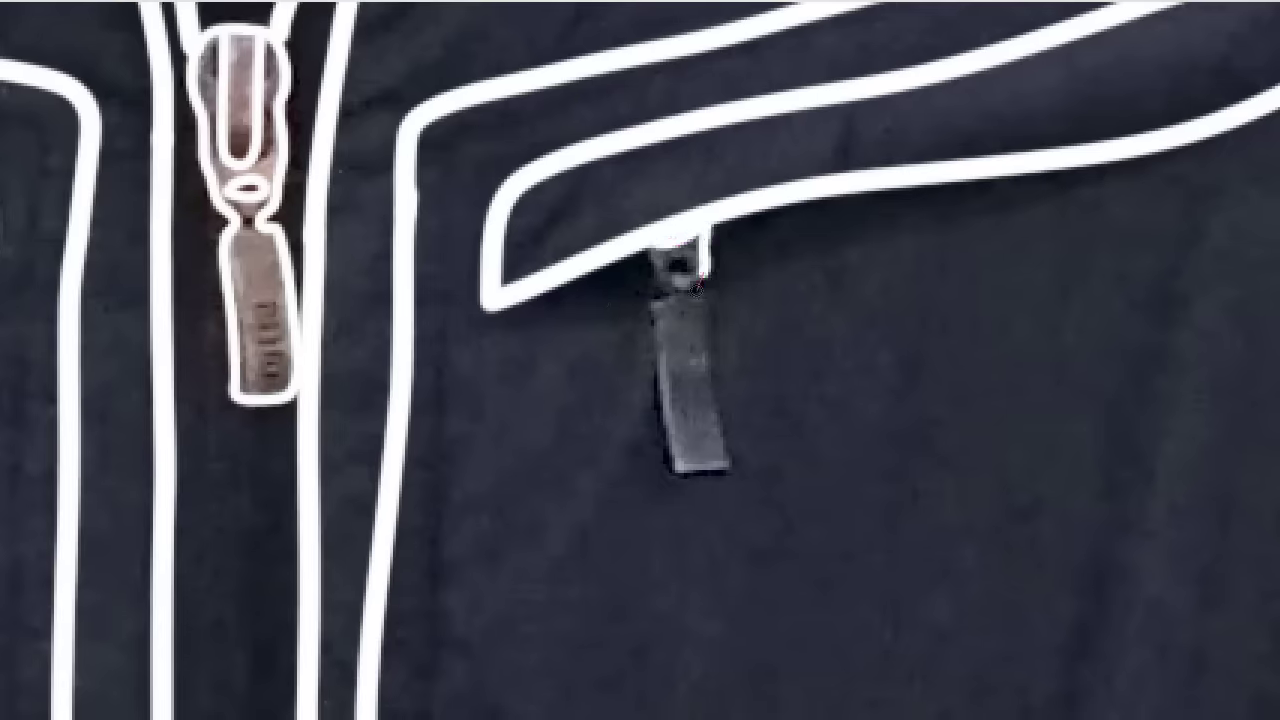
mouse_move(697, 288)
mouse_down()
mouse_move(735, 475)
mouse_move(655, 290)
mouse_move(680, 245)
mouse_move(700, 280)
mouse_up()
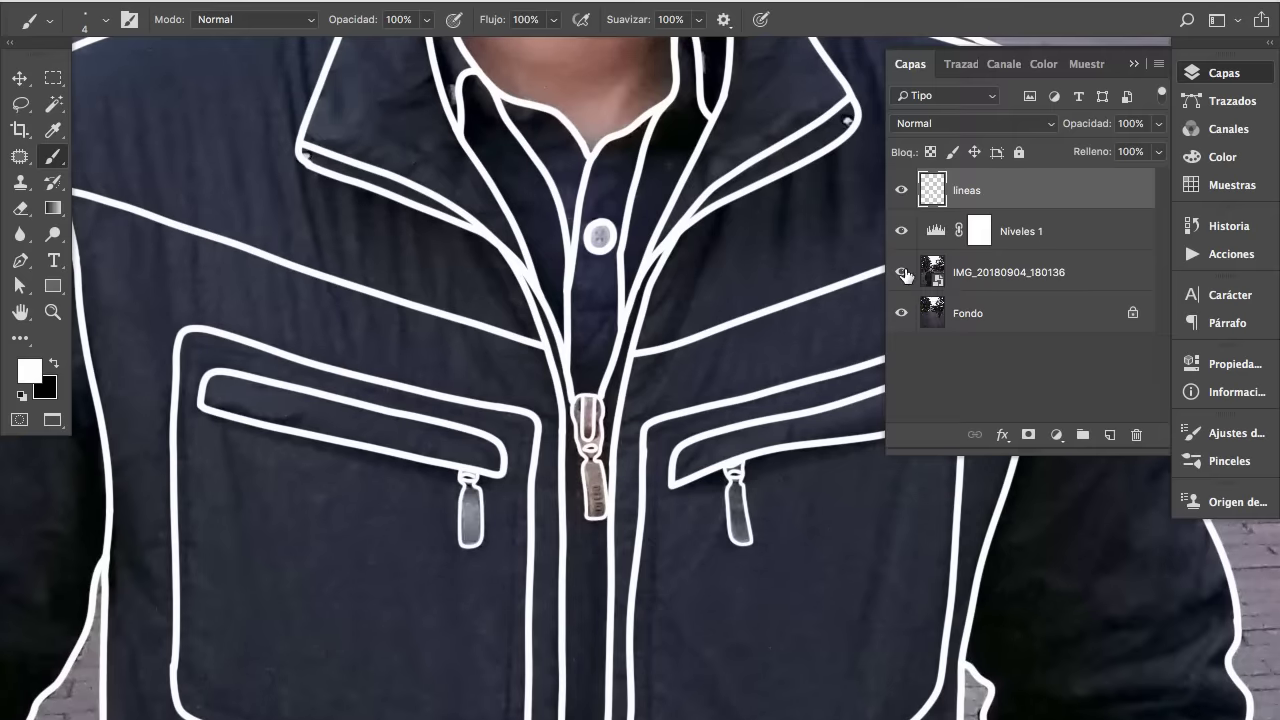
click(901, 272)
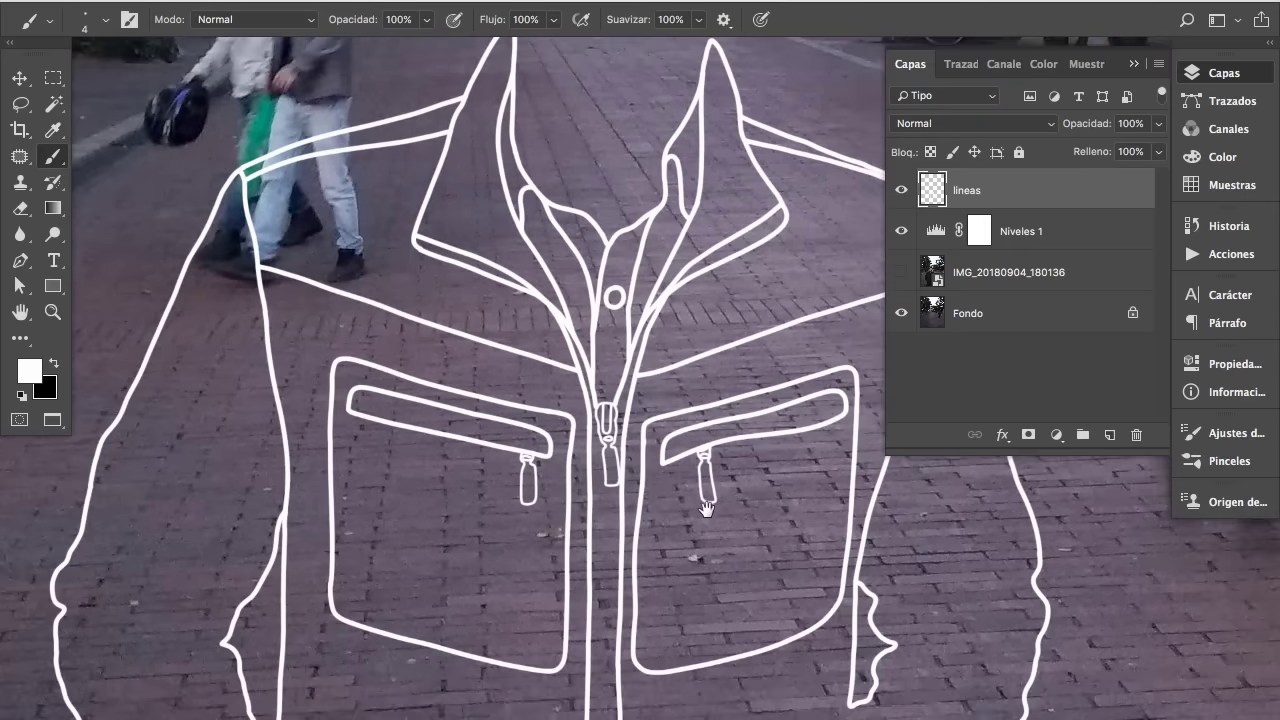
drag(706, 508, 673, 517)
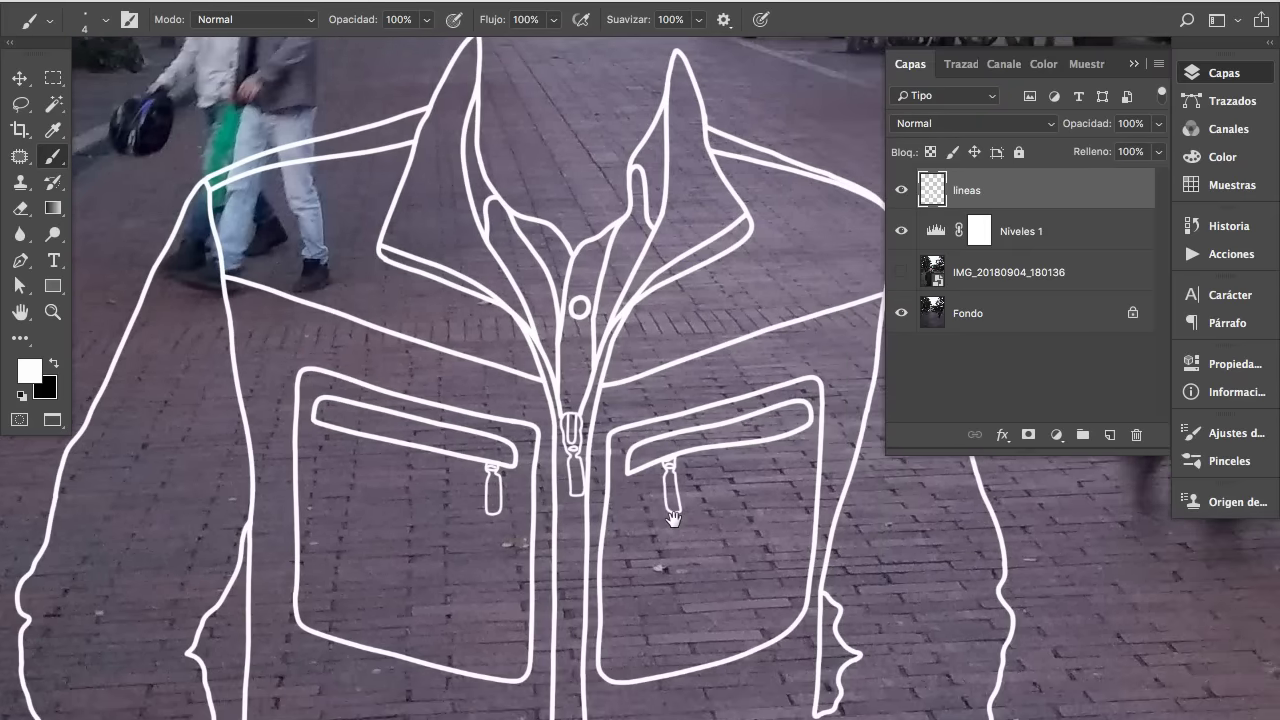
click(901, 272)
scroll(698, 560, down, 5)
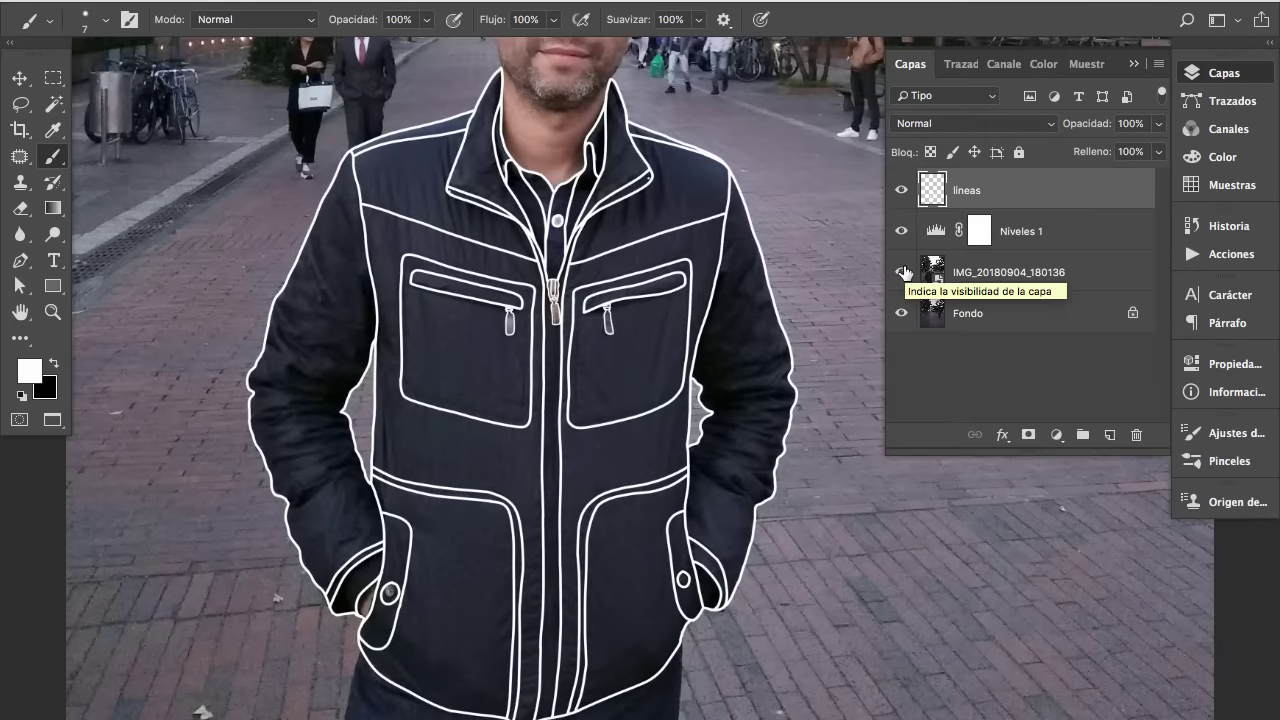
click(903, 272)
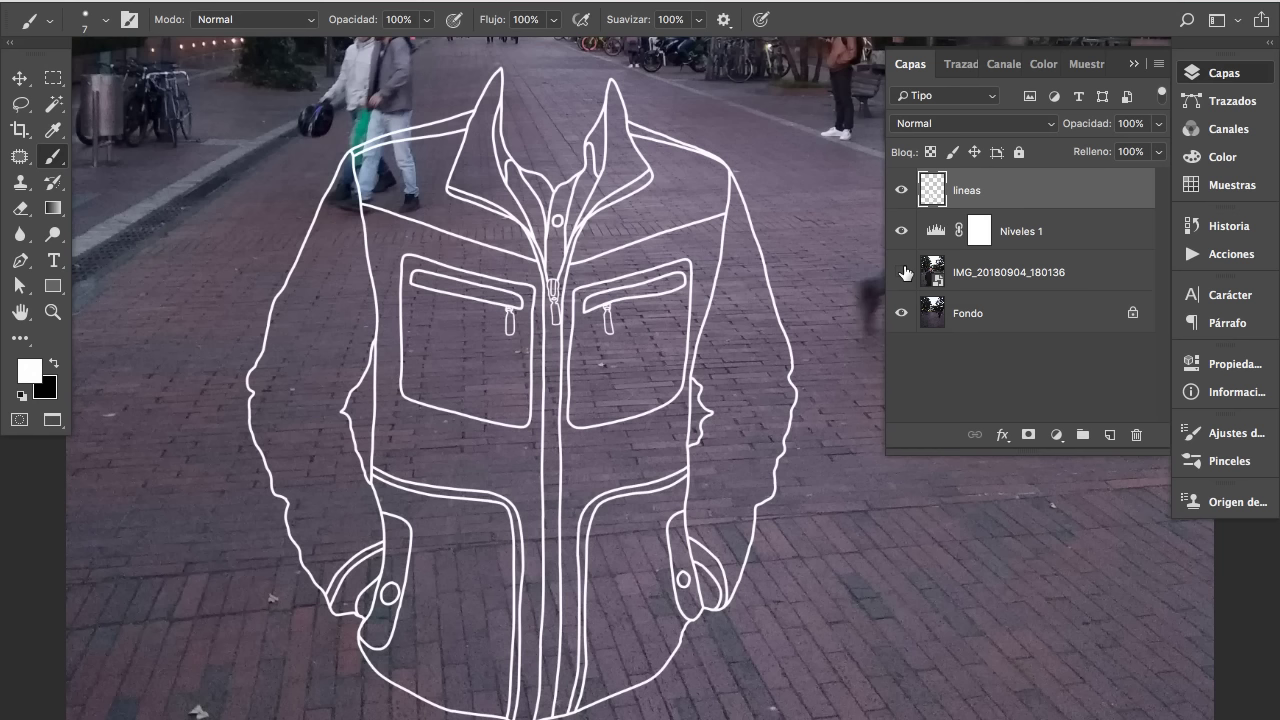
click(903, 272)
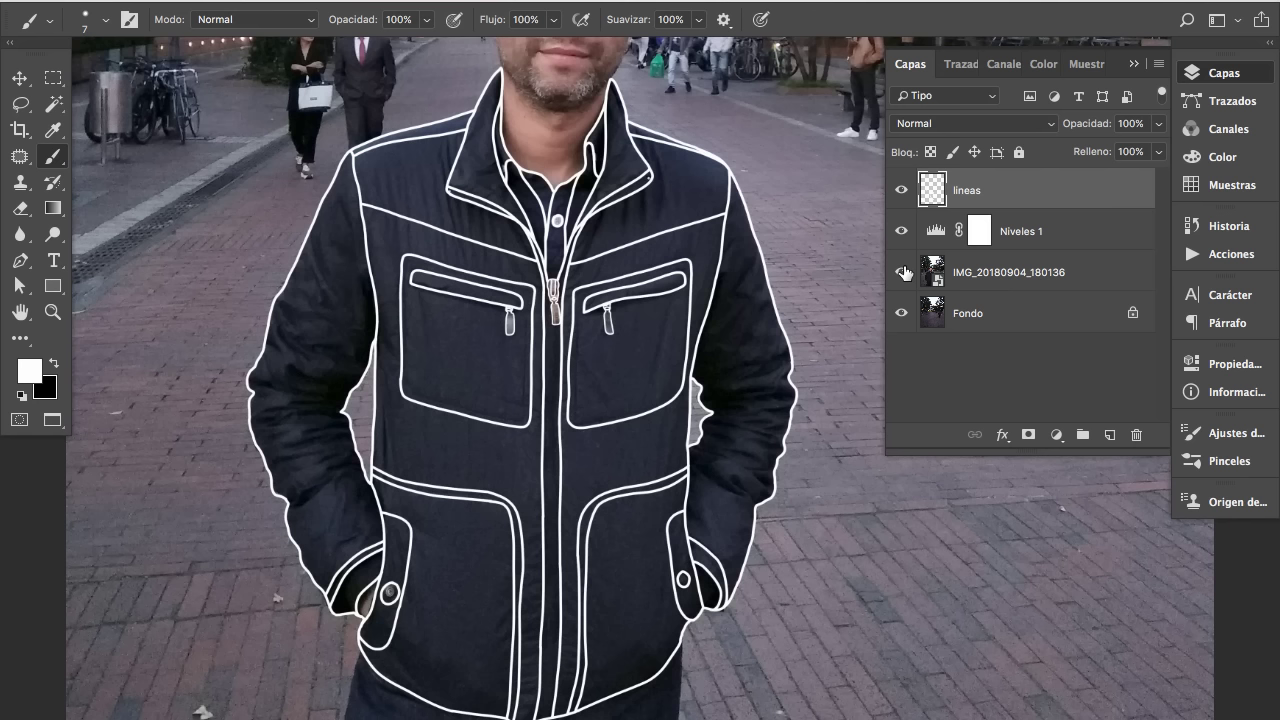
scroll(368, 267, down, 1)
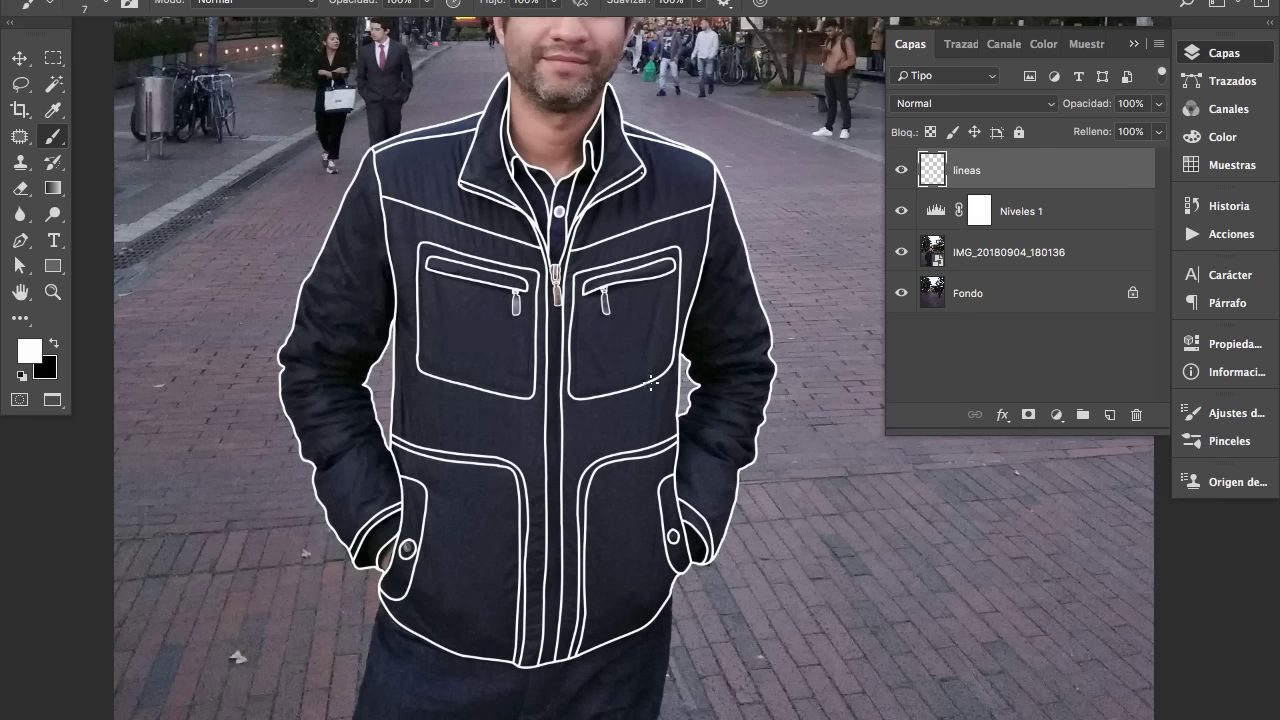
Add a new layer named 'plieges' and zoom in on the left sleeve with the panels hidden.
click(1110, 414)
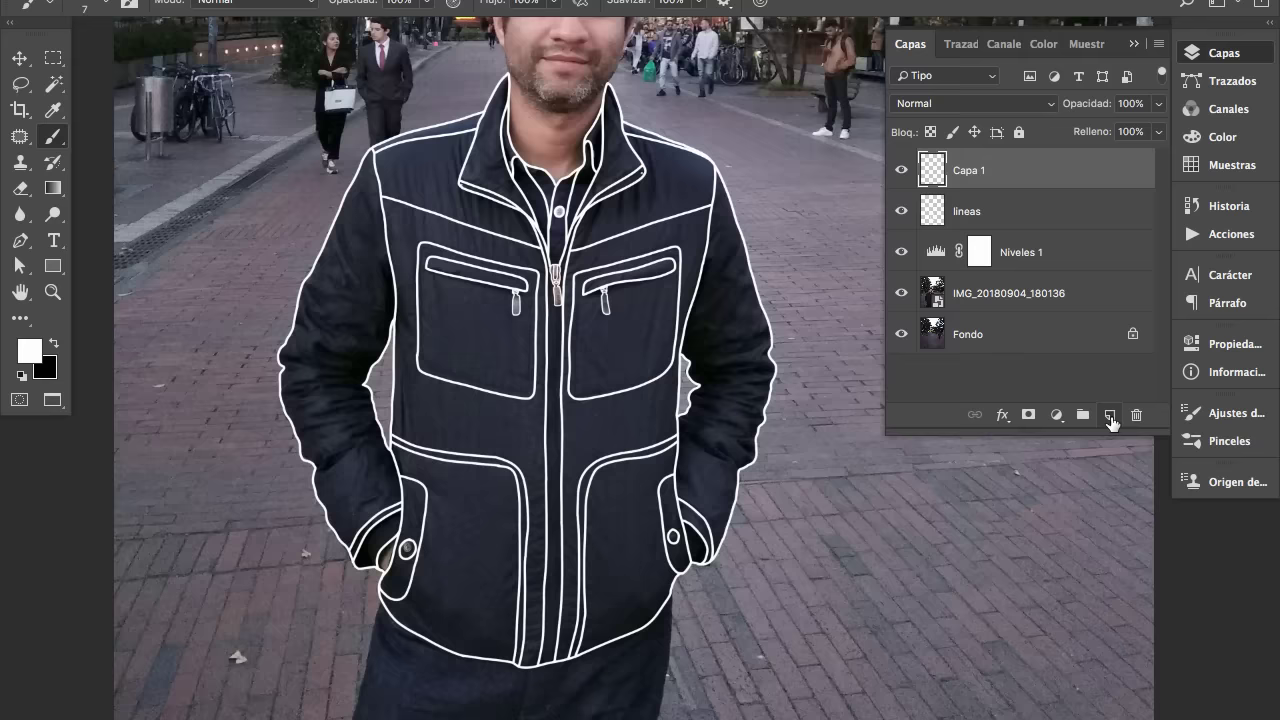
double_click(962, 170)
text(plieges)
key(Return)
click(370, 333)
key(Tab)
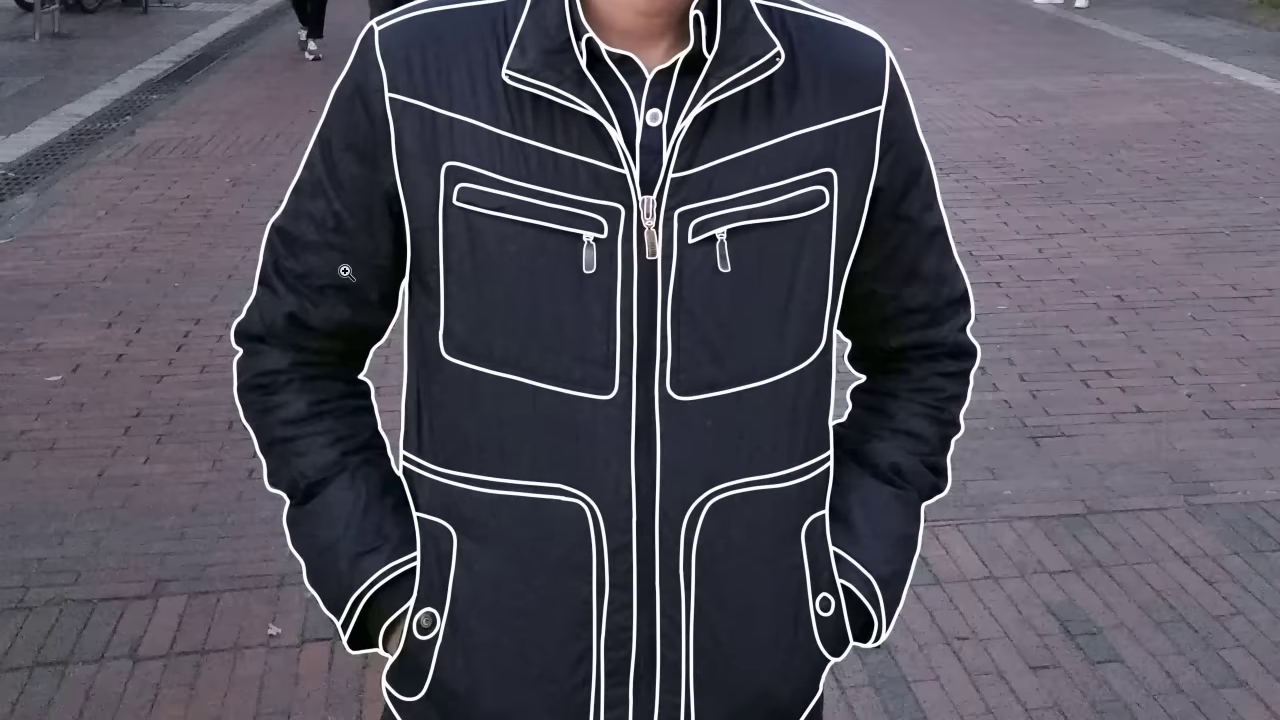
drag(346, 273, 430, 305)
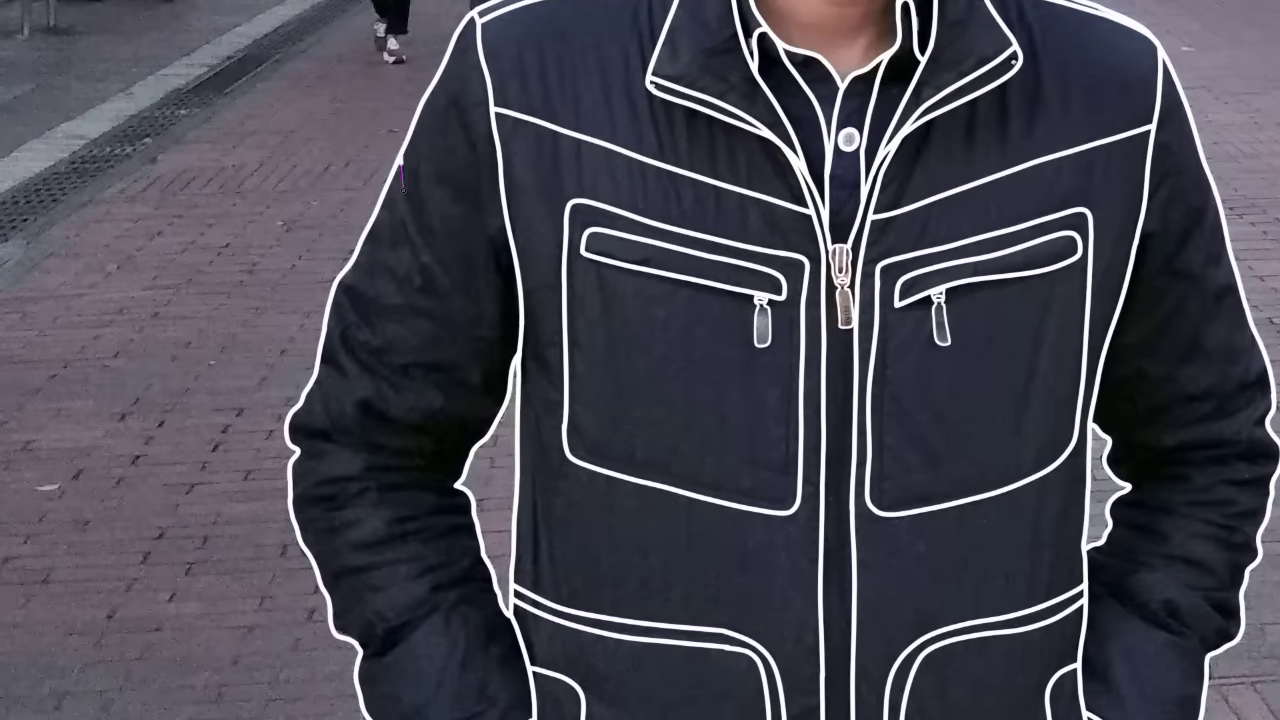
Draw white crease lines down and across the left sleeve, starting one on the other sleeve.
drag(404, 190, 462, 293)
drag(463, 125, 487, 285)
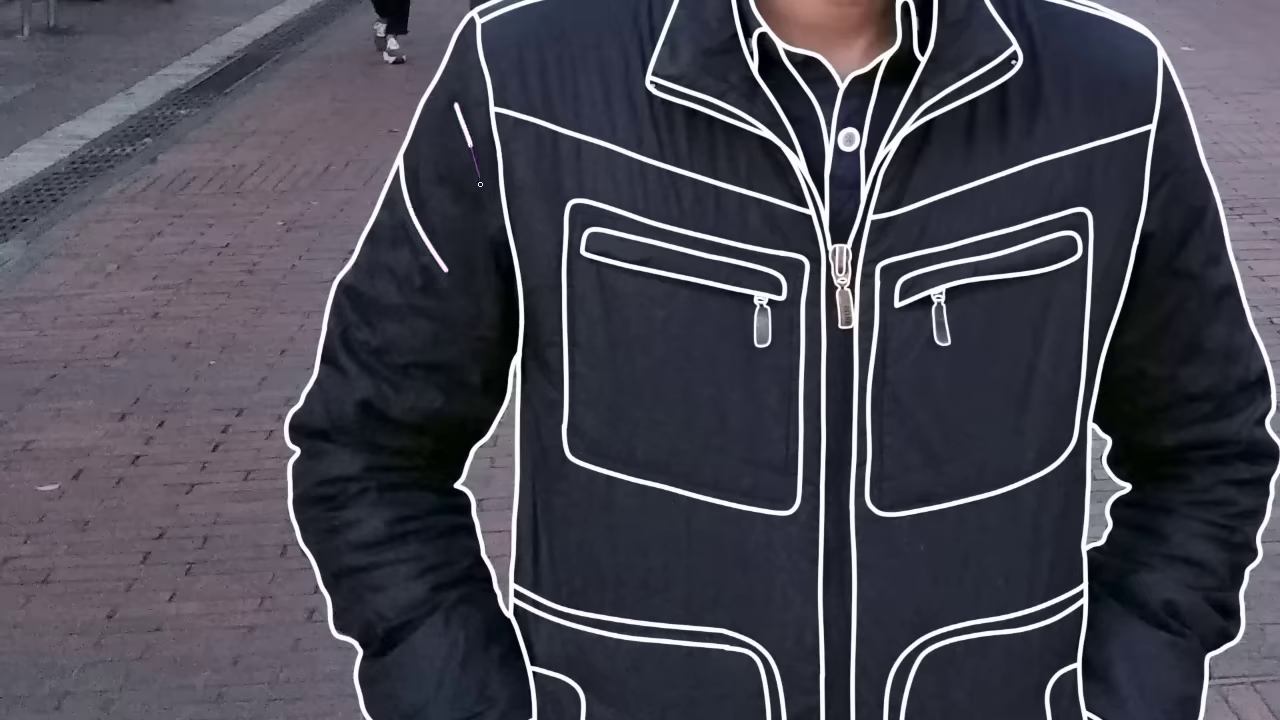
mouse_move(381, 269)
mouse_down()
mouse_move(364, 166)
mouse_move(360, 232)
mouse_move(376, 243)
mouse_up()
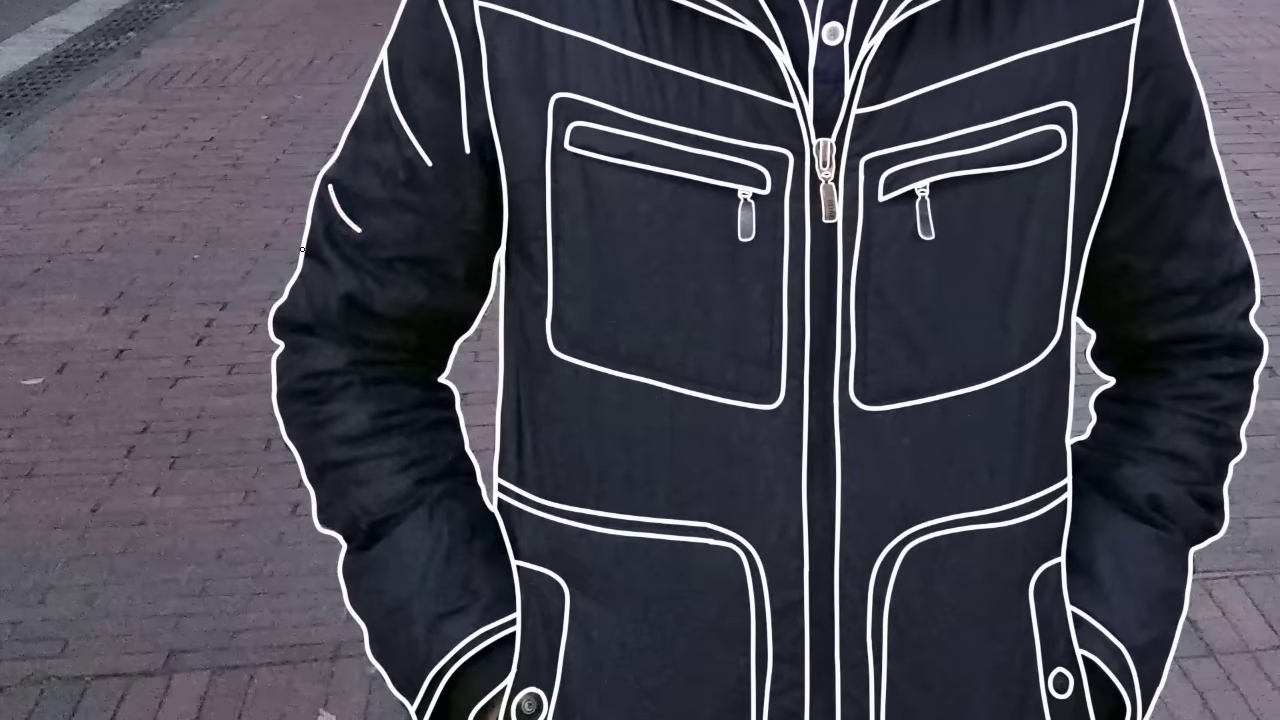
drag(343, 308, 344, 310)
drag(464, 337, 372, 314)
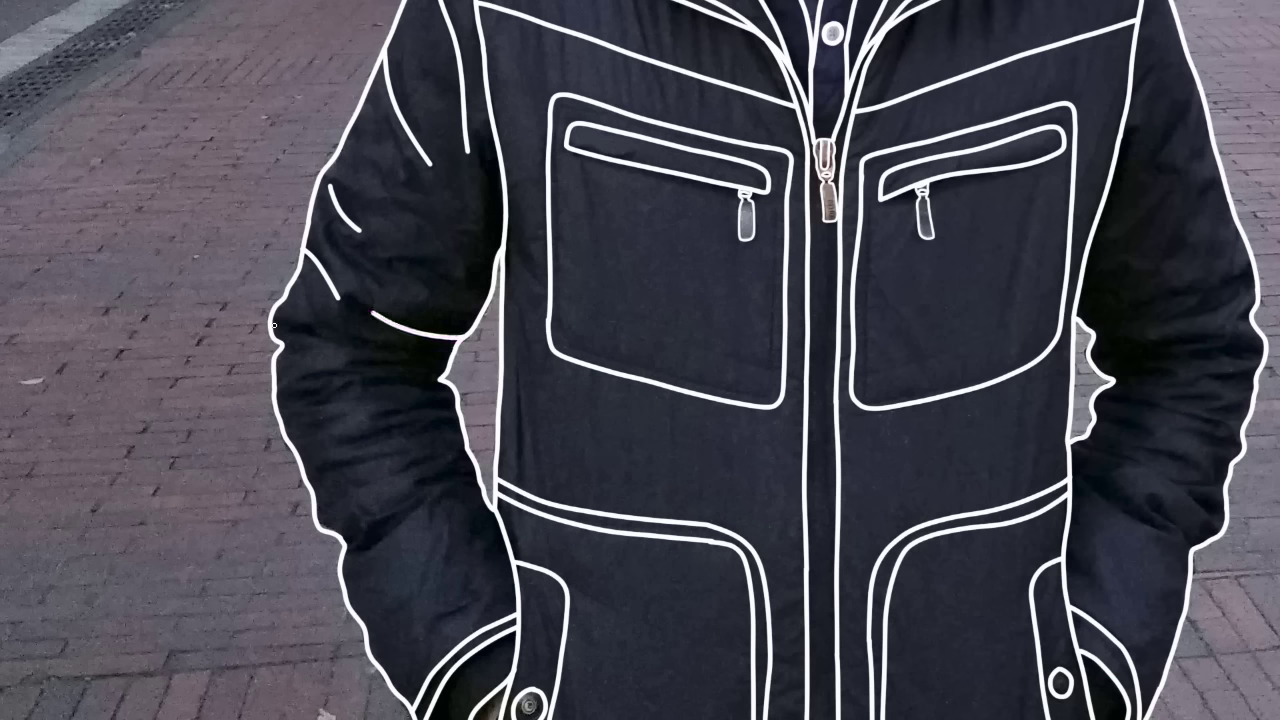
mouse_move(276, 323)
mouse_down()
mouse_move(426, 359)
mouse_move(342, 385)
mouse_move(355, 379)
mouse_up()
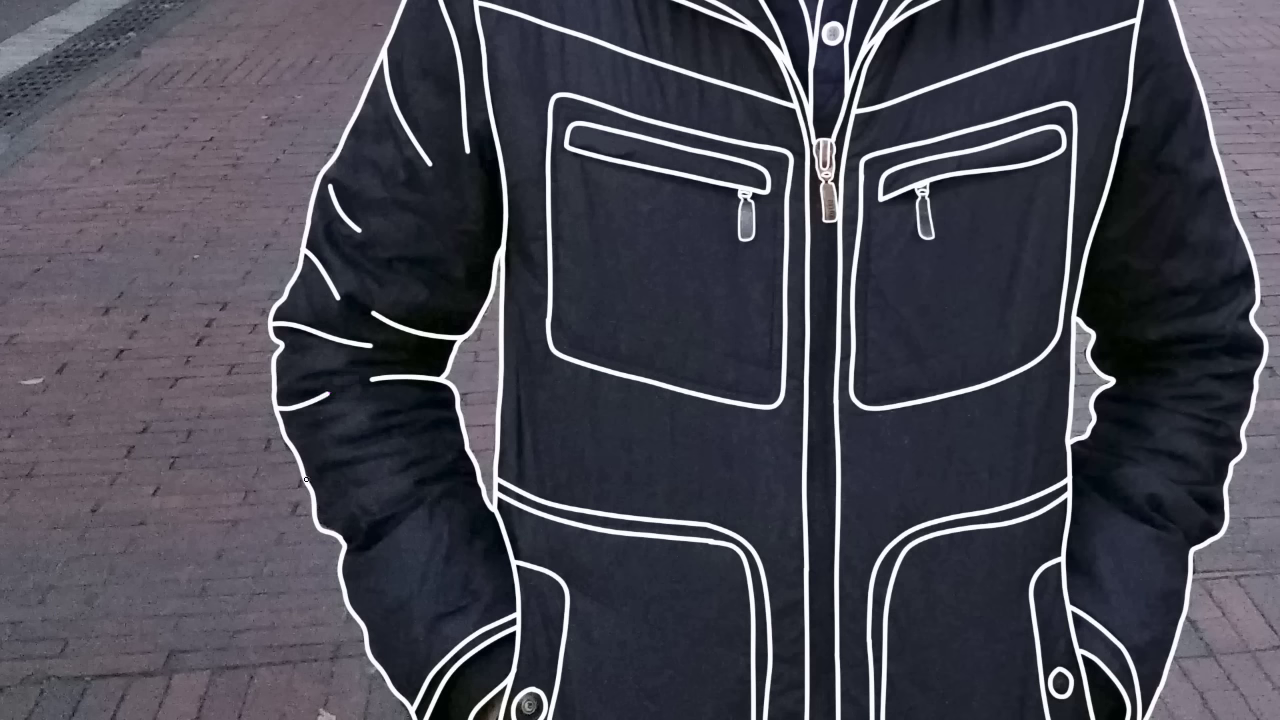
mouse_move(364, 456)
mouse_down()
mouse_move(425, 450)
mouse_move(347, 436)
mouse_up()
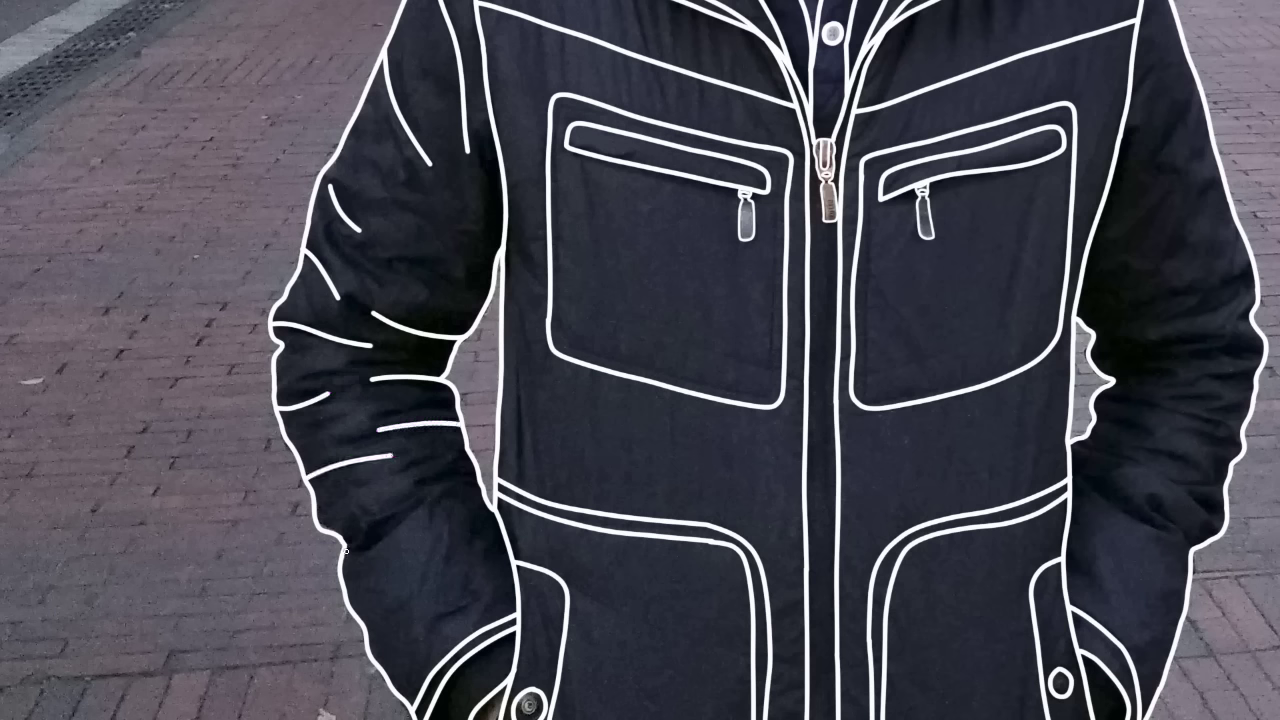
drag(403, 529, 428, 493)
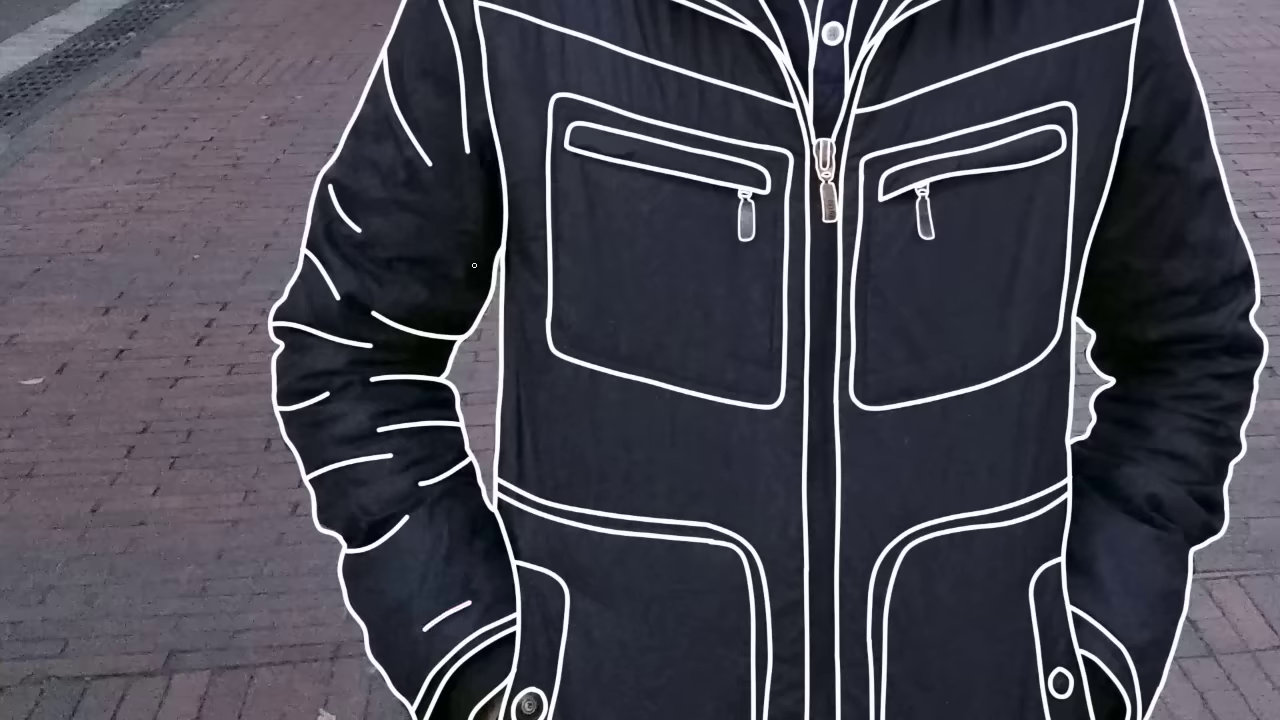
mouse_move(474, 265)
mouse_down()
mouse_move(424, 219)
mouse_move(377, 207)
mouse_up()
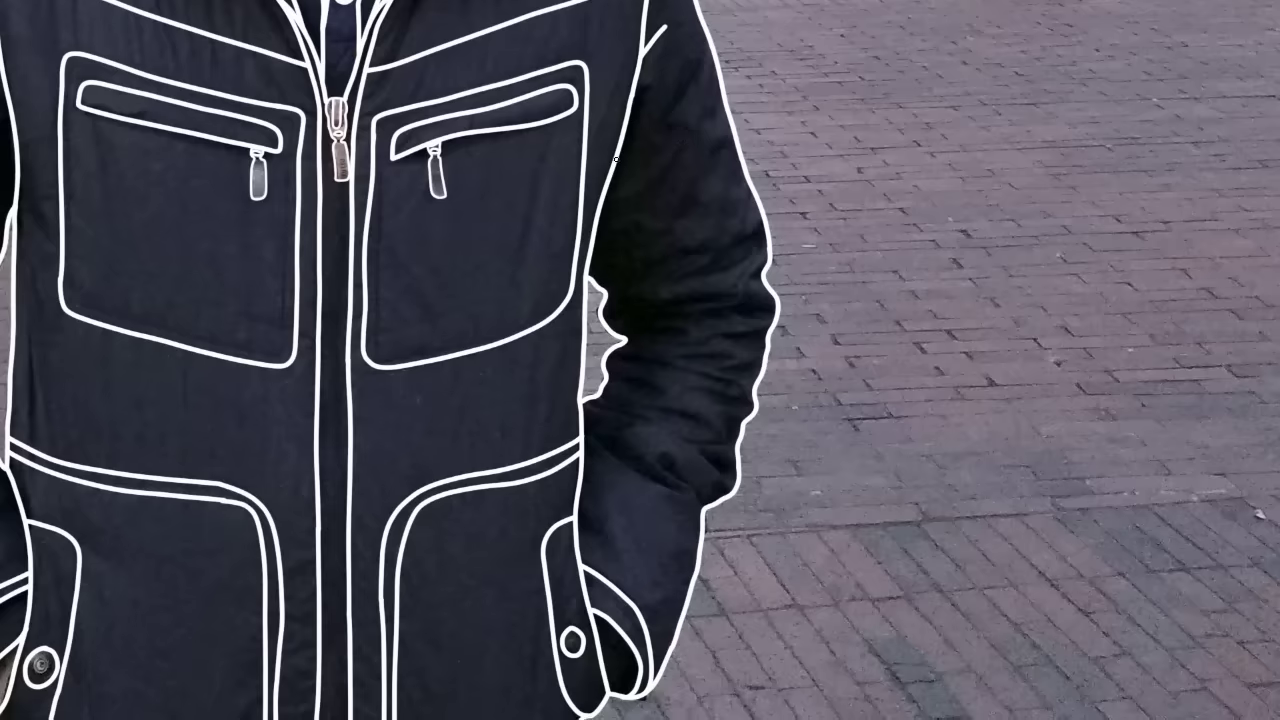
drag(615, 159, 697, 63)
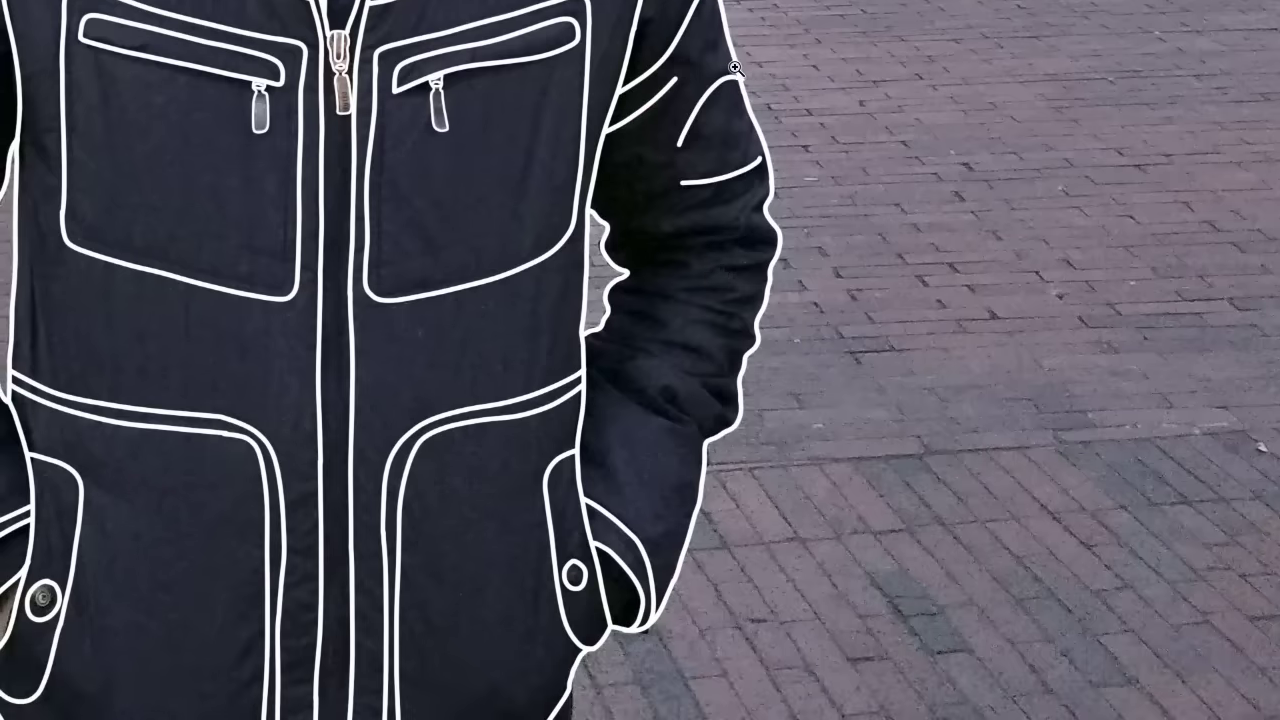
Set the Eraser to 100% hardness and 19 px, then return to the Brush.
click(735, 68)
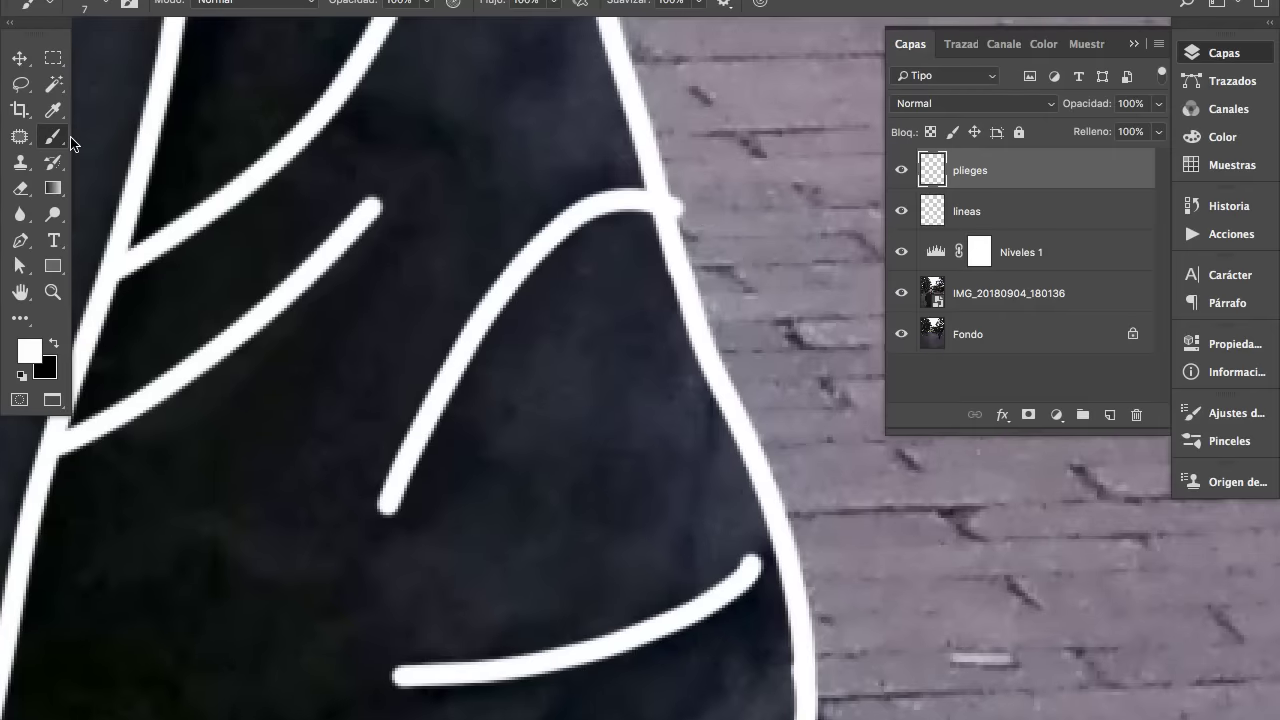
click(19, 189)
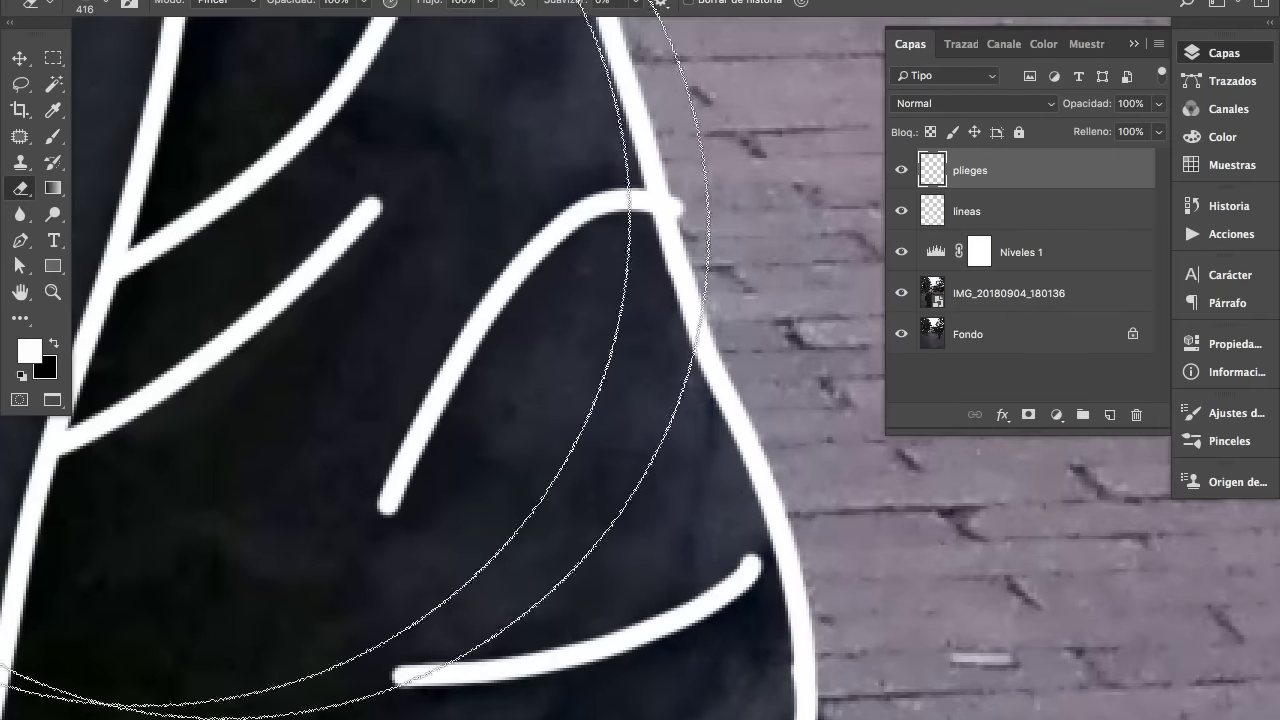
right_click(450, 160)
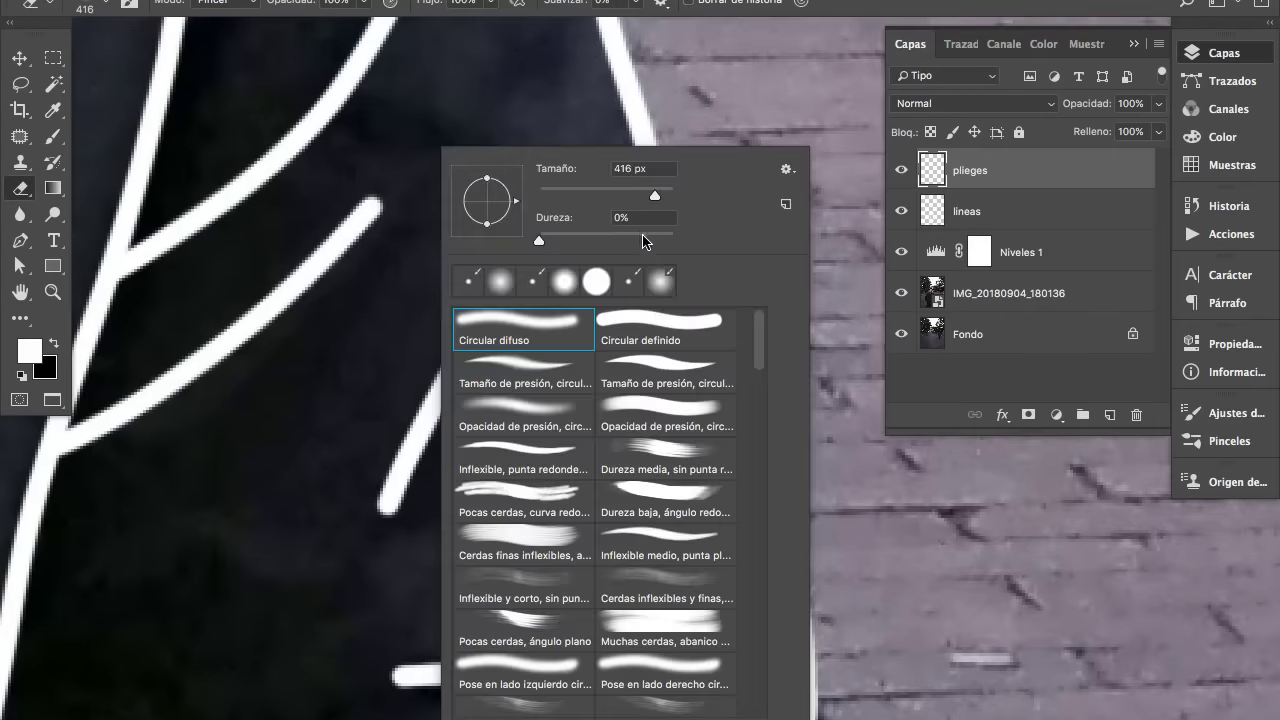
drag(650, 240, 707, 243)
drag(583, 194, 553, 195)
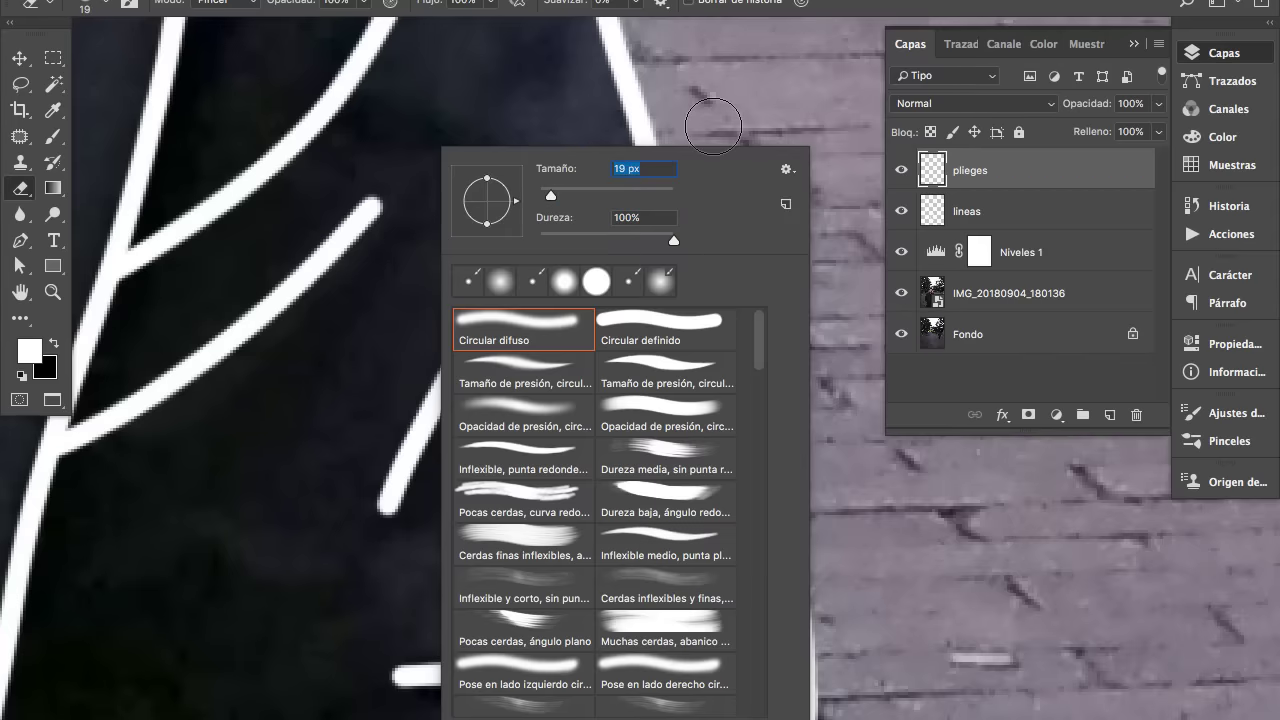
click(749, 108)
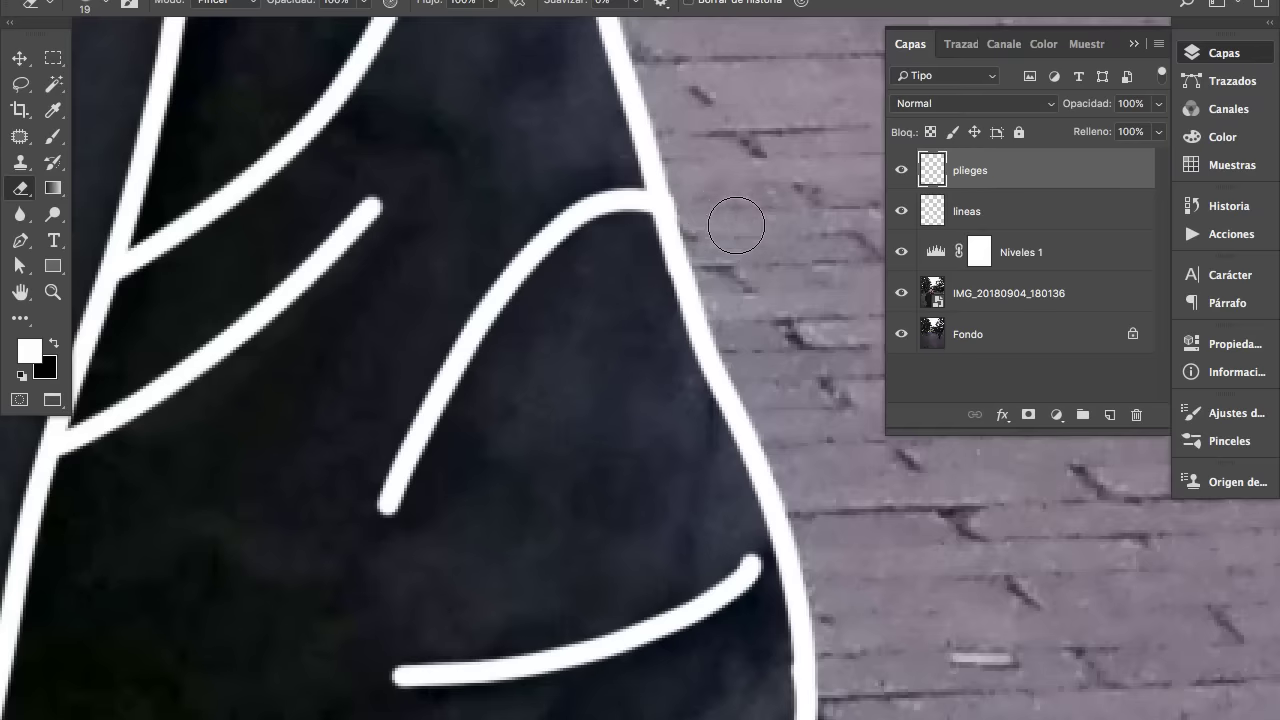
key(b)
Paint white fold lines across the upper part of the second sleeve.
scroll(617, 403, down, 1)
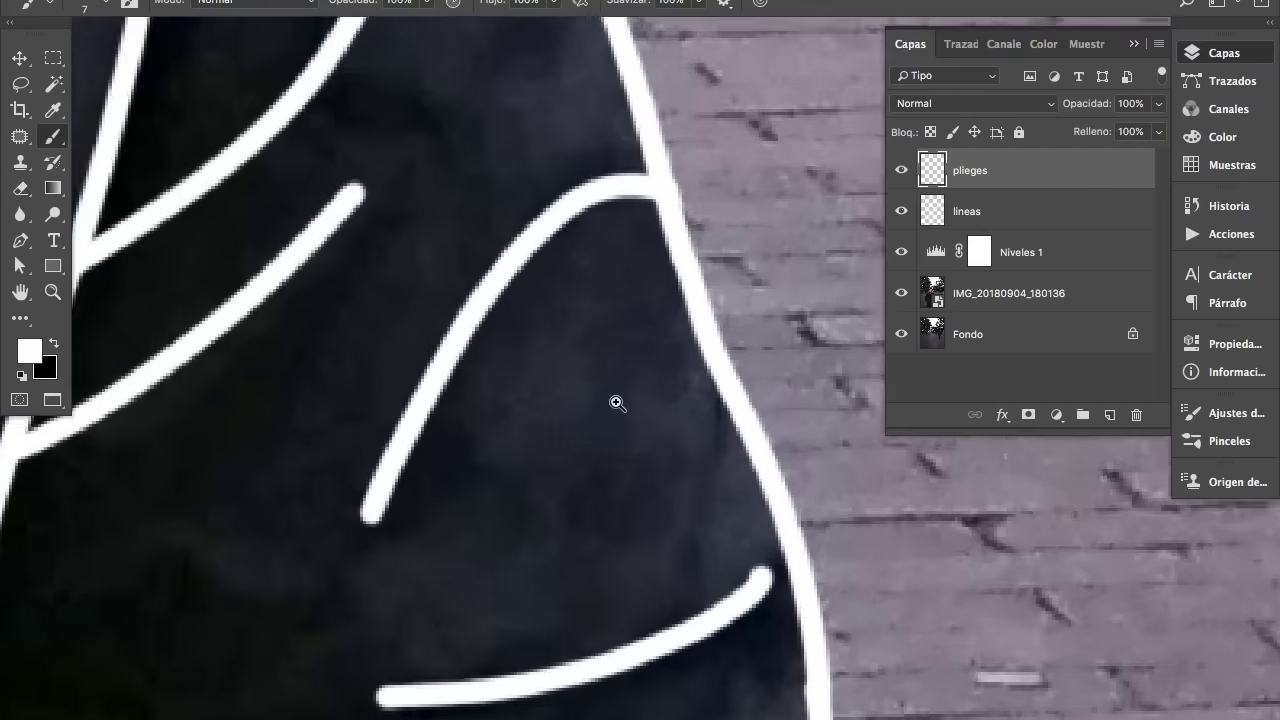
scroll(617, 403, down, 2)
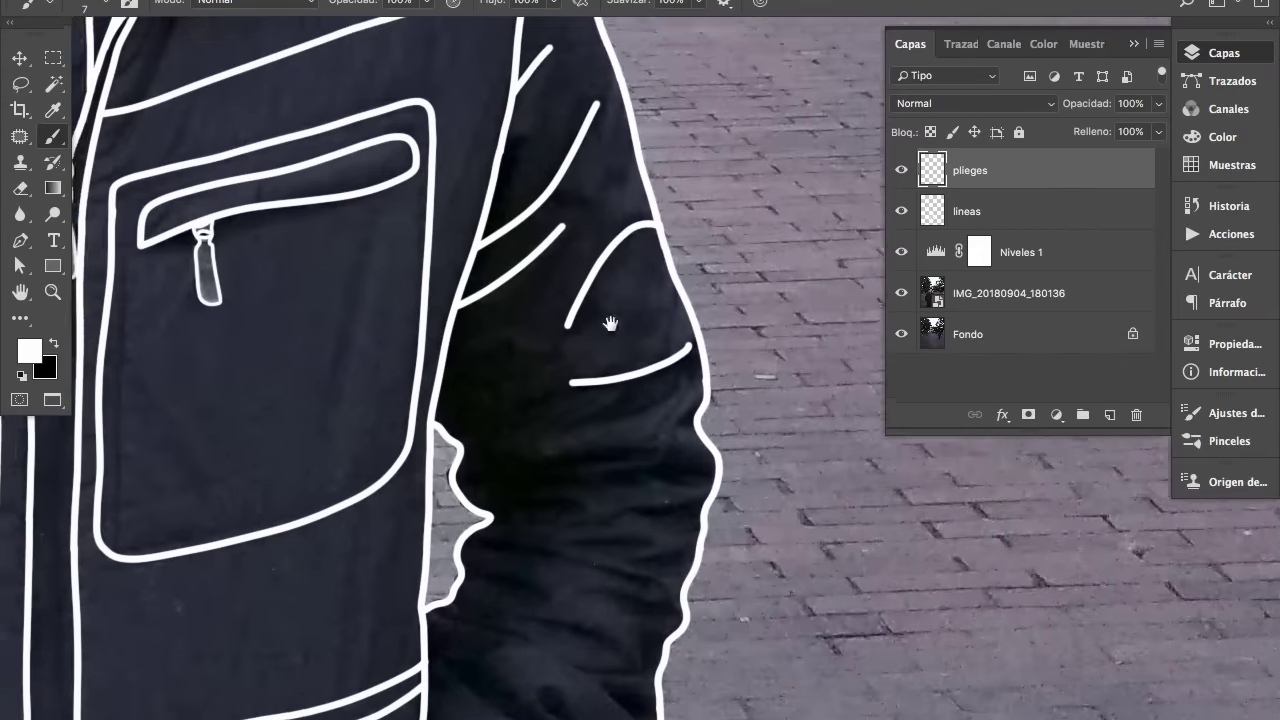
drag(610, 323, 598, 315)
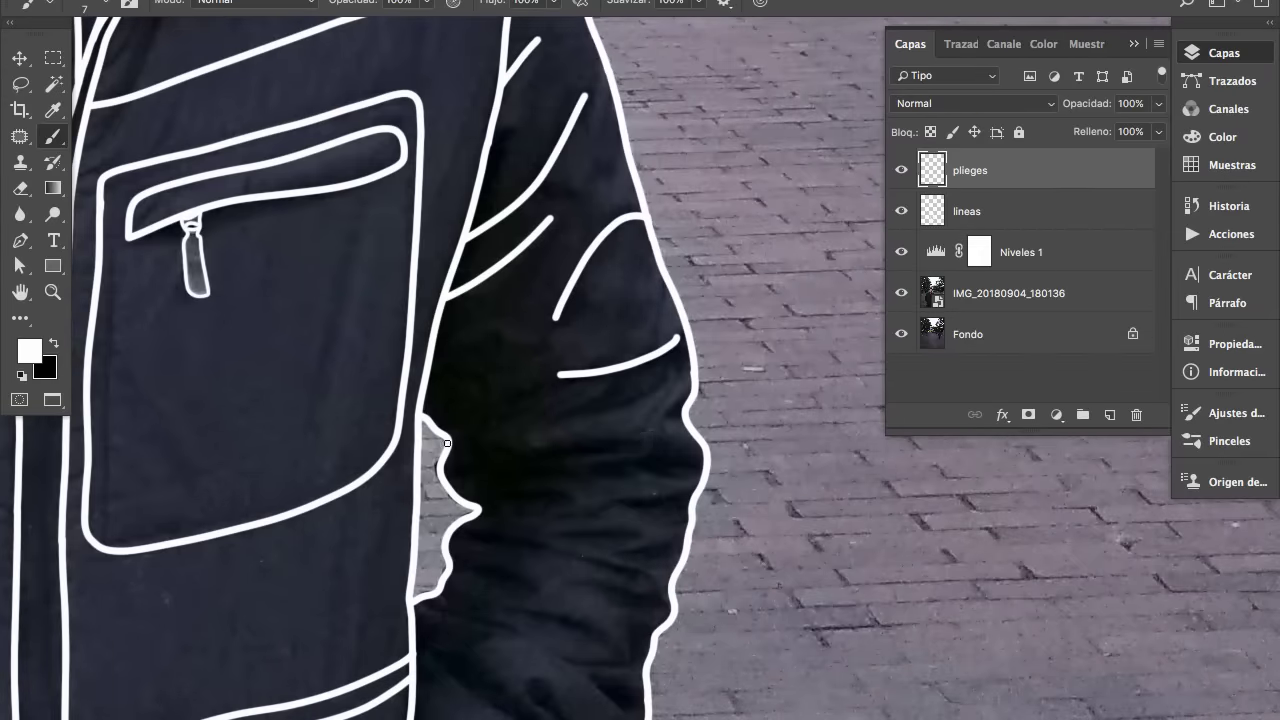
mouse_move(447, 443)
mouse_down()
mouse_move(535, 403)
mouse_move(690, 363)
mouse_up()
drag(450, 497, 503, 472)
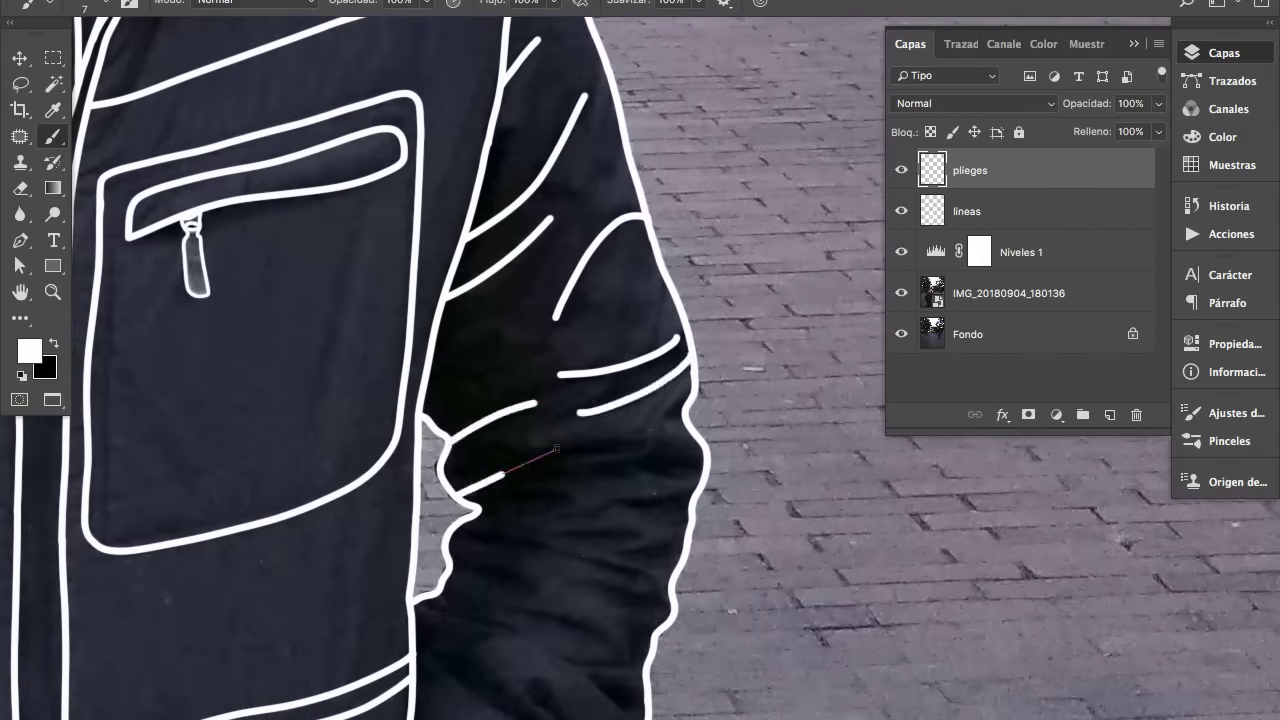
shift+click(548, 457)
drag(703, 467, 606, 452)
drag(477, 507, 540, 504)
drag(613, 502, 700, 483)
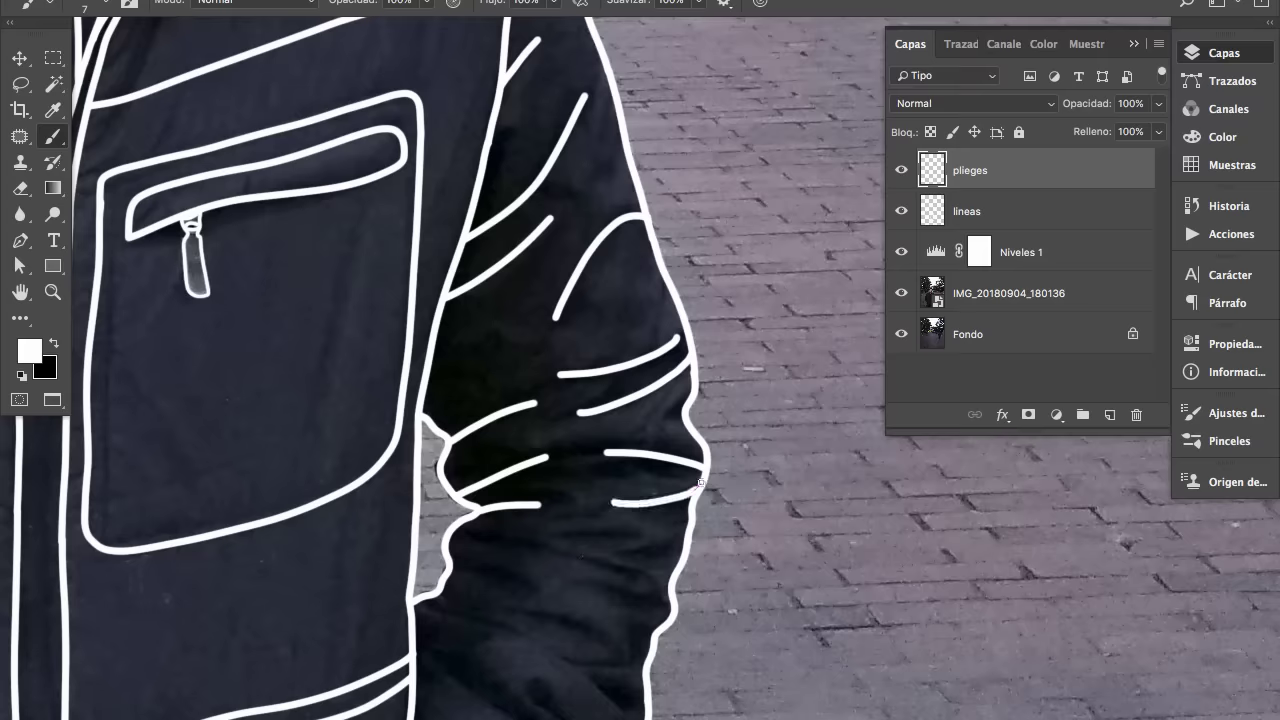
Add diagonal and small fold lines on the lower sleeve down to the cuff.
drag(558, 540, 612, 535)
drag(668, 610, 585, 563)
mouse_move(457, 537)
mouse_down()
mouse_move(497, 537)
mouse_move(526, 587)
mouse_move(618, 658)
mouse_move(554, 657)
mouse_up()
scroll(508, 508, down, 5)
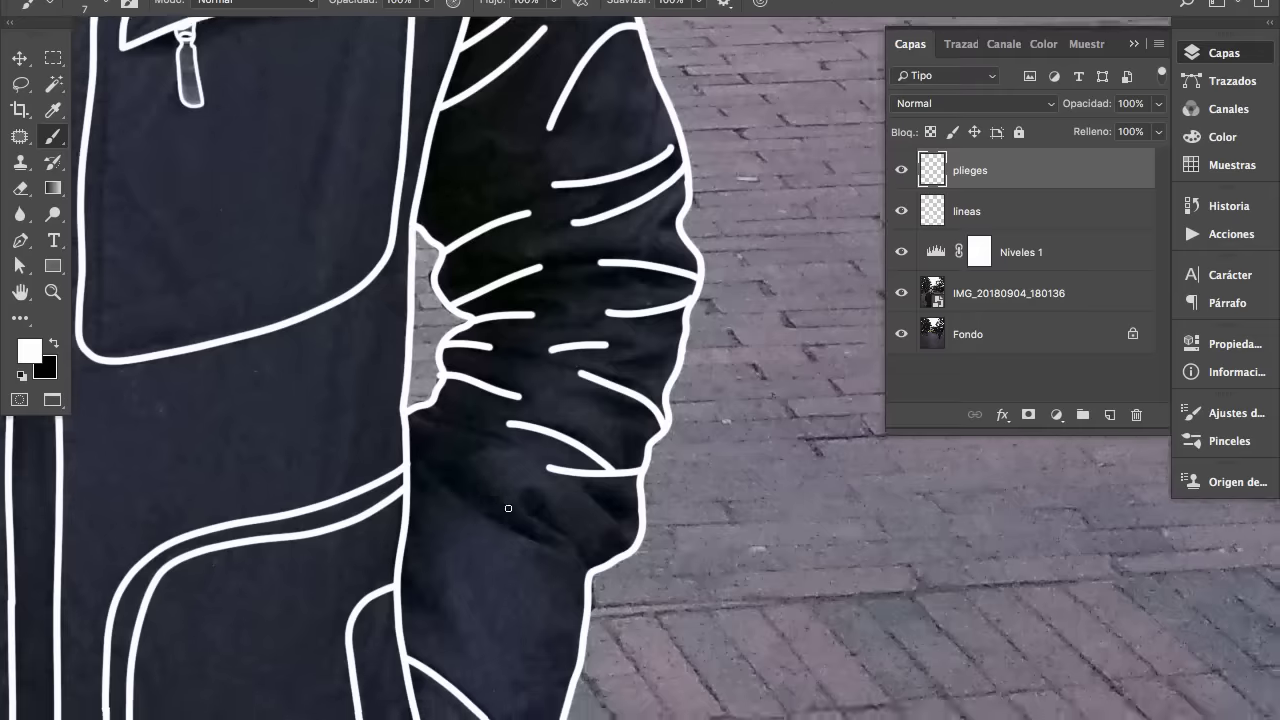
drag(630, 547, 592, 502)
drag(590, 566, 530, 503)
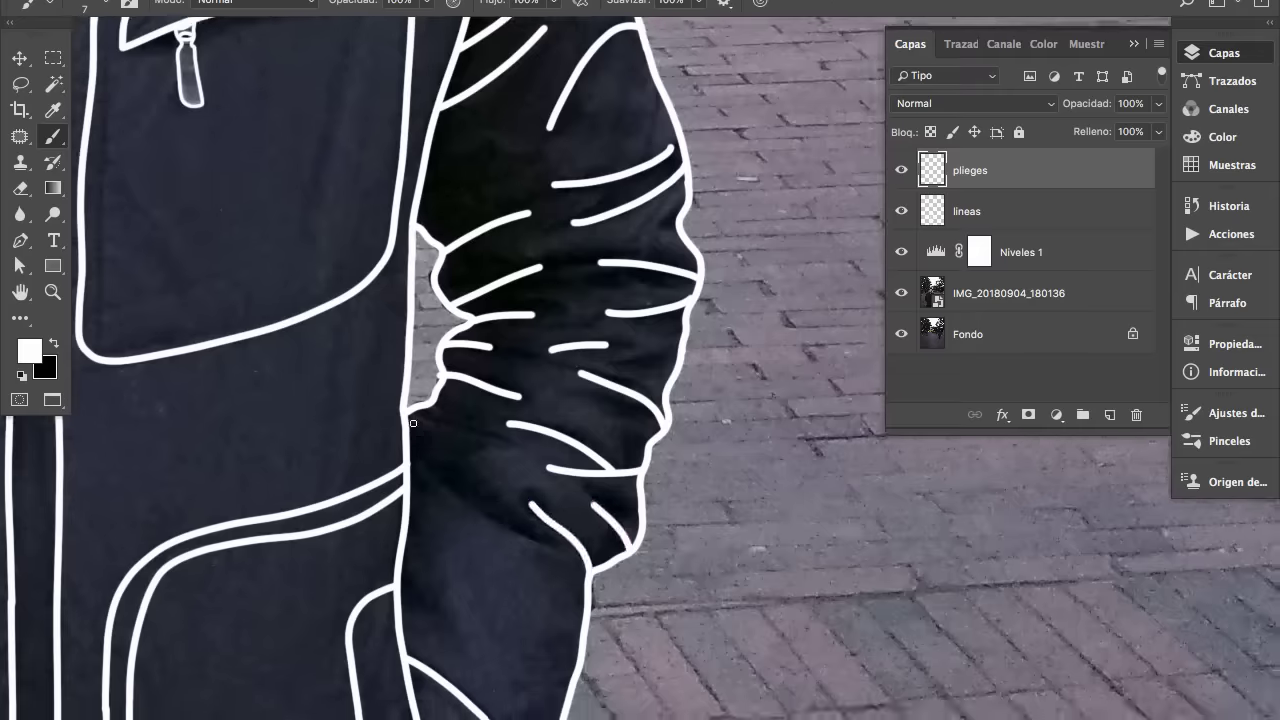
drag(413, 424, 500, 440)
mouse_move(402, 445)
mouse_down()
mouse_move(448, 497)
mouse_move(555, 550)
mouse_up()
scroll(480, 437, down, 5)
Toggle IMG_20180904_180136 off and on to preview, then select that layer with the Move tool.
scroll(555, 476, down, 3)
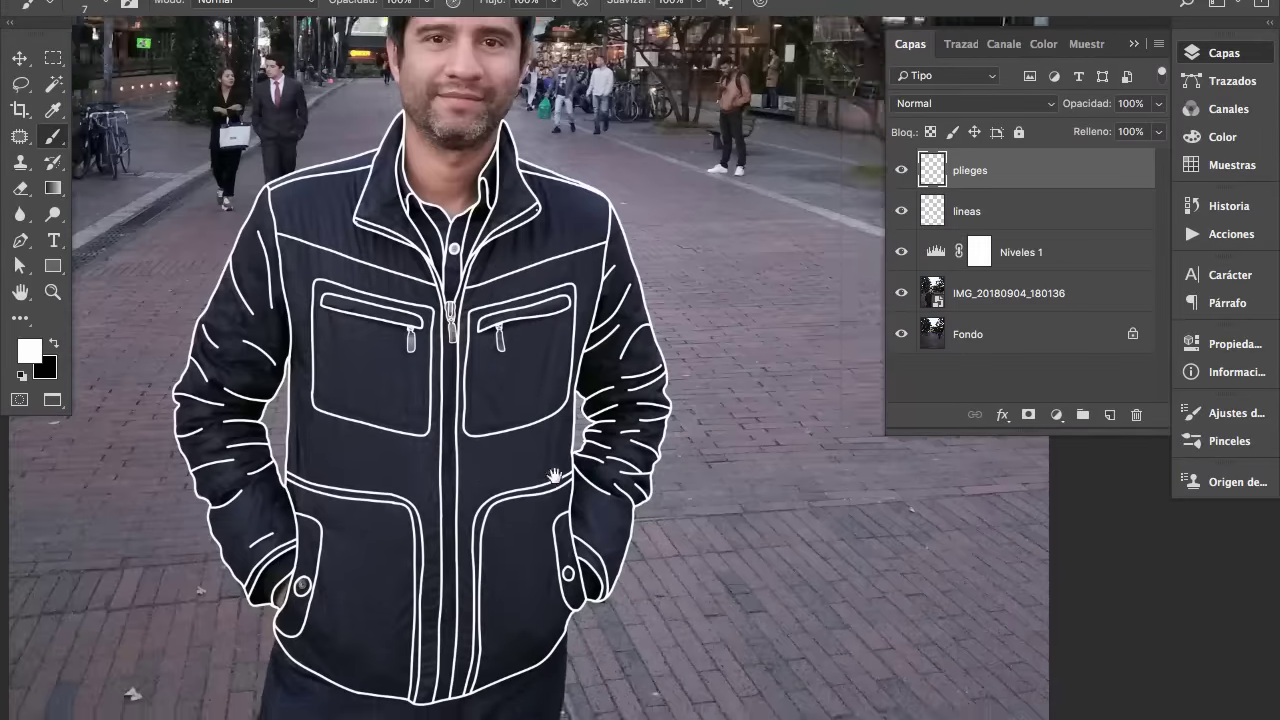
scroll(555, 476, up, 2)
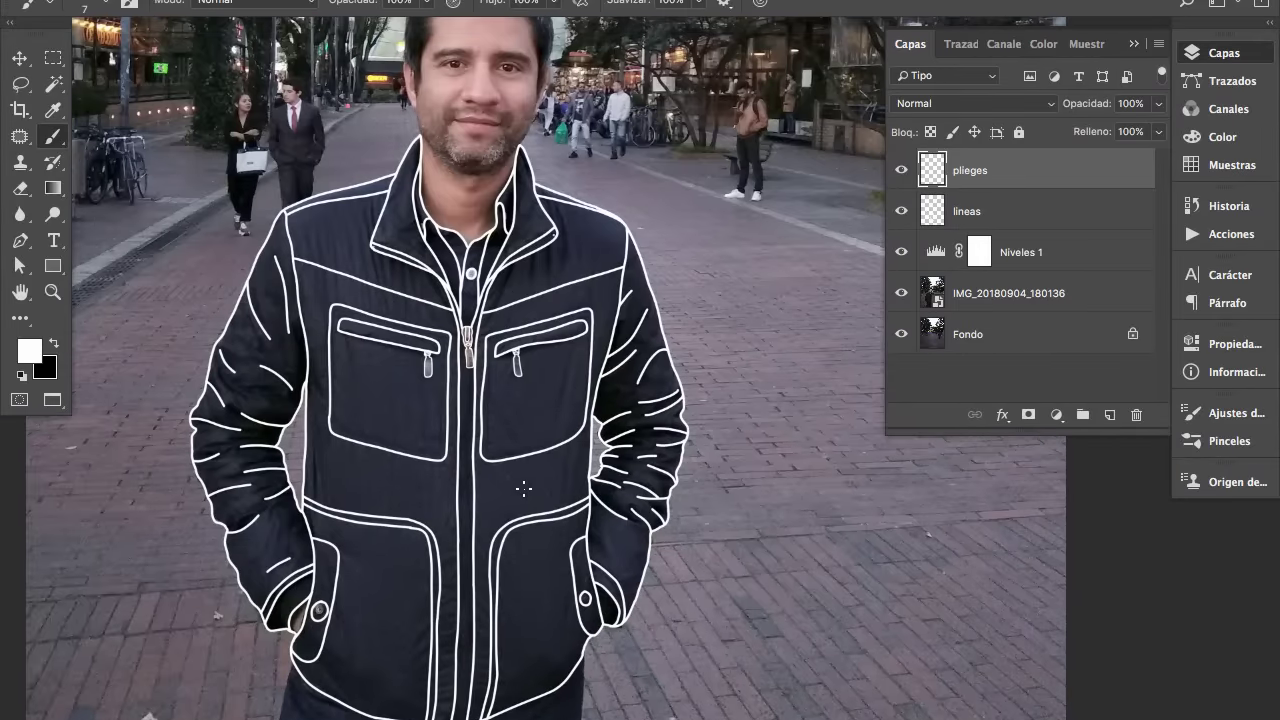
click(898, 294)
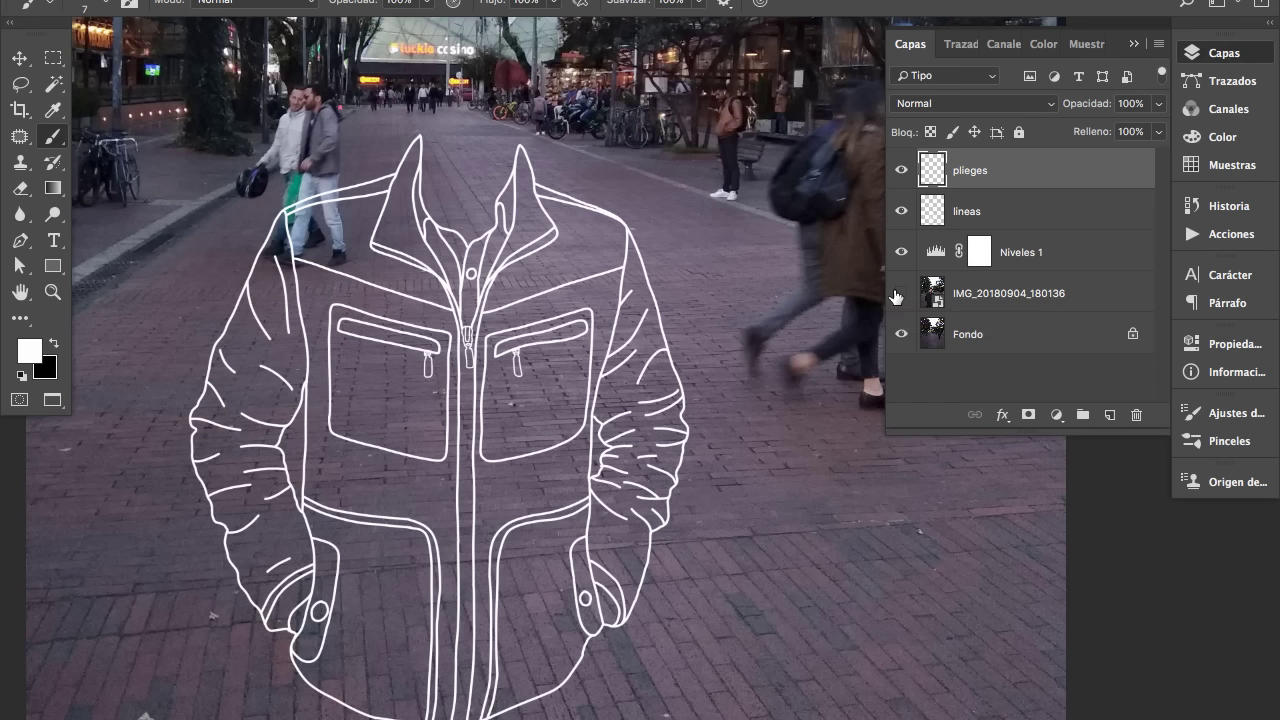
click(900, 293)
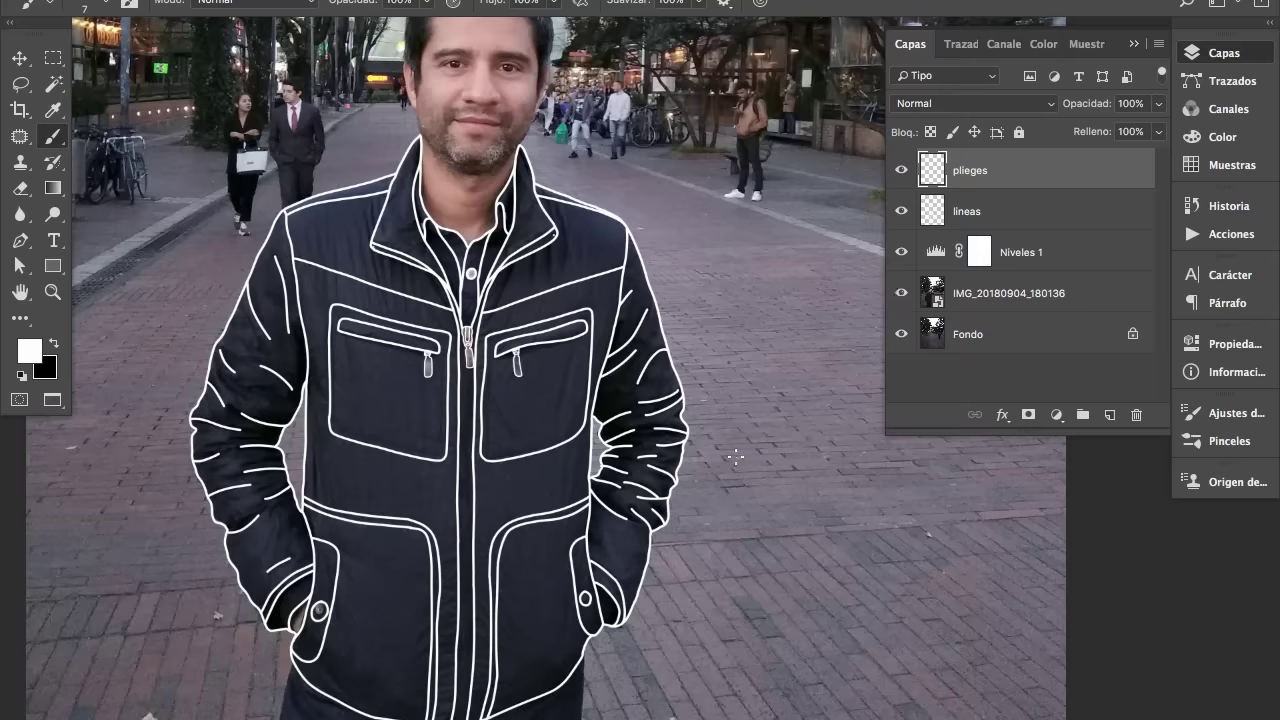
key(v)
click(1012, 295)
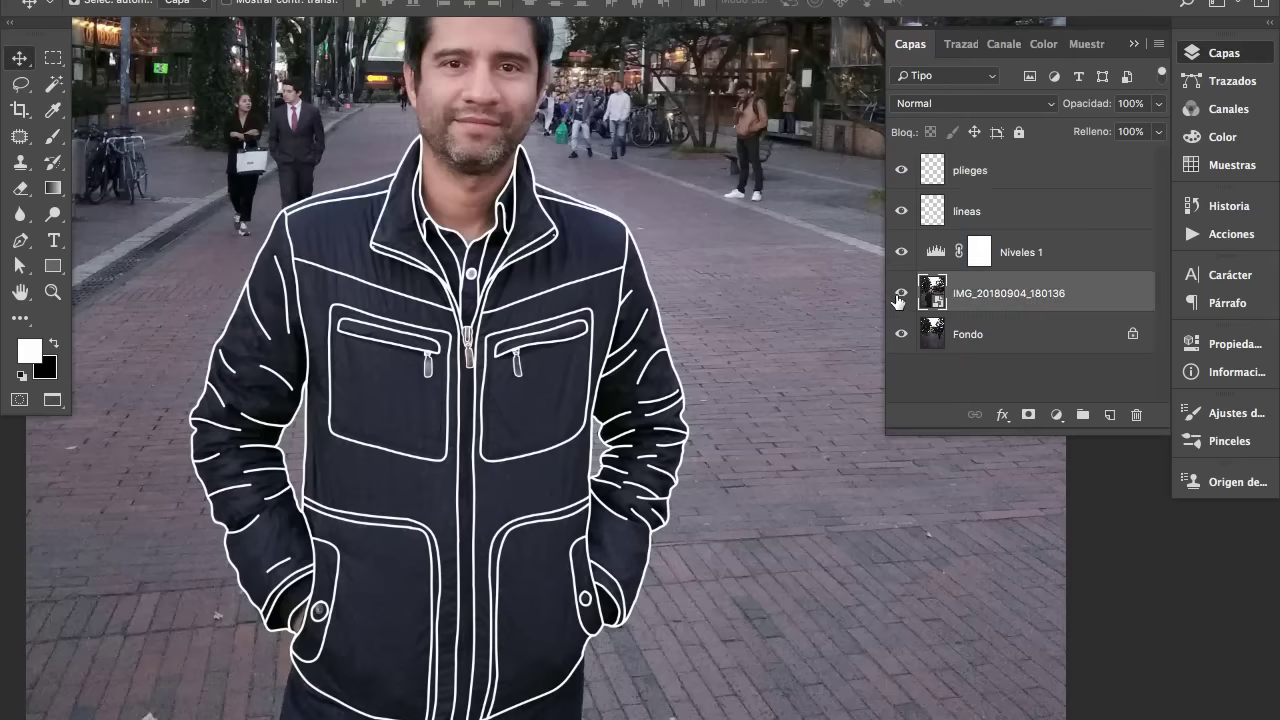
Add a layer mask to IMG_20180904_180136 and set up a hard 19 px brush full-screen.
click(900, 293)
click(1029, 416)
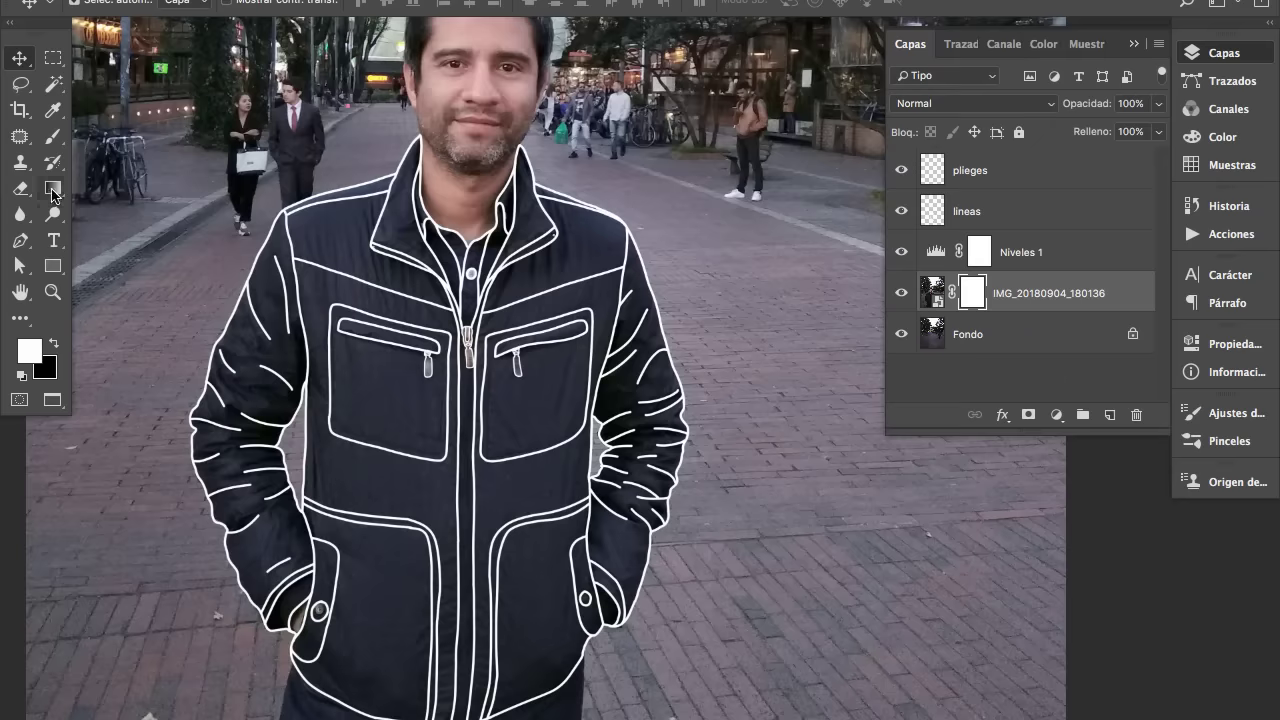
click(21, 192)
right_click(559, 295)
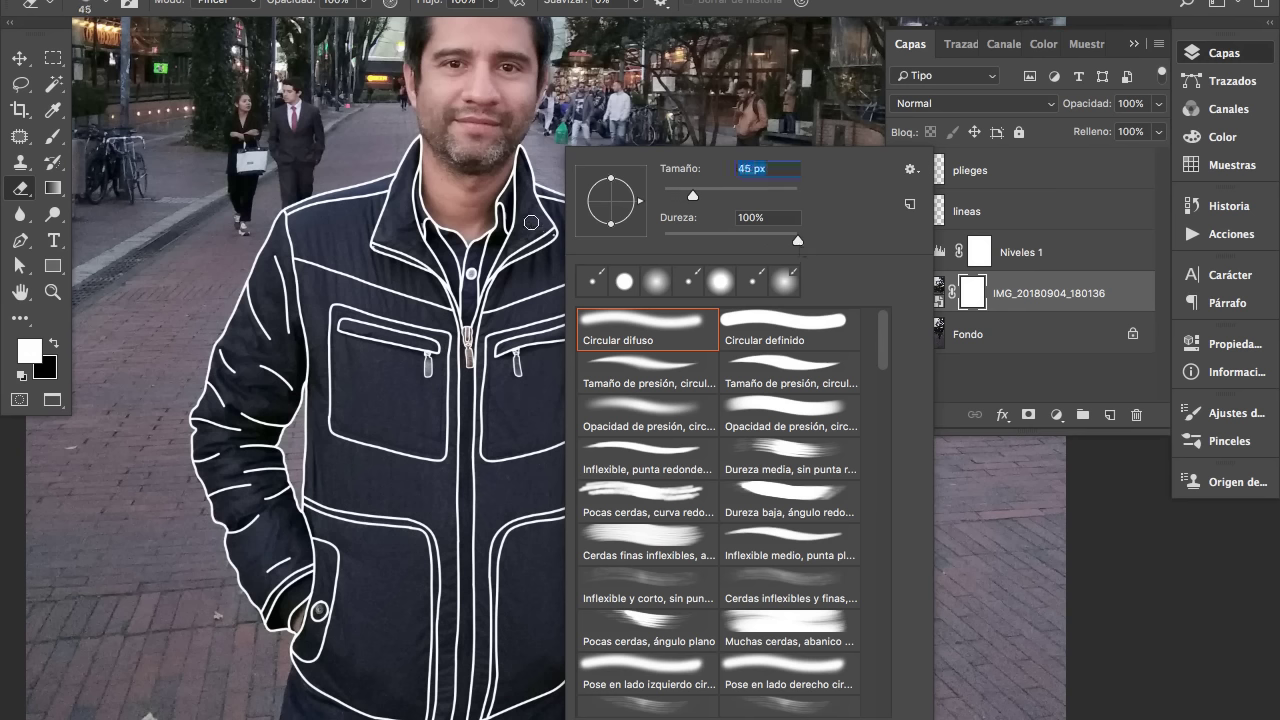
key(Return)
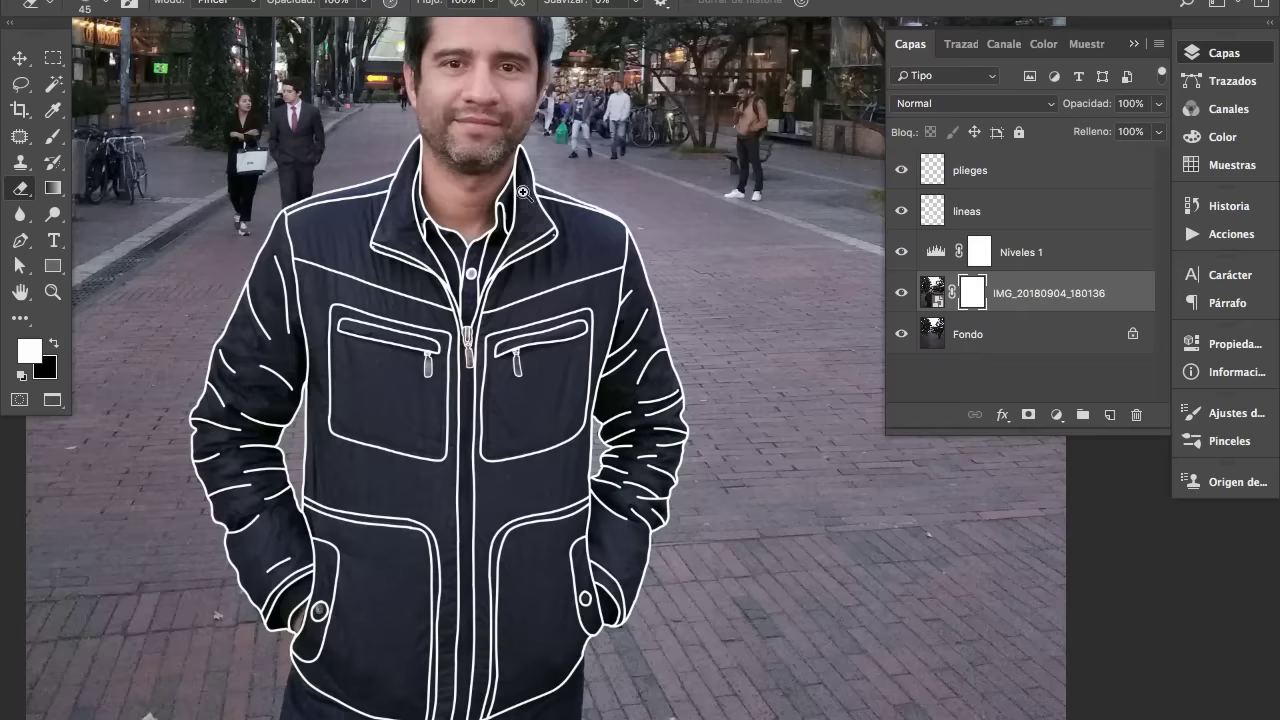
mouse_move(522, 192)
mouse_down()
mouse_move(517, 177)
mouse_move(531, 340)
mouse_up()
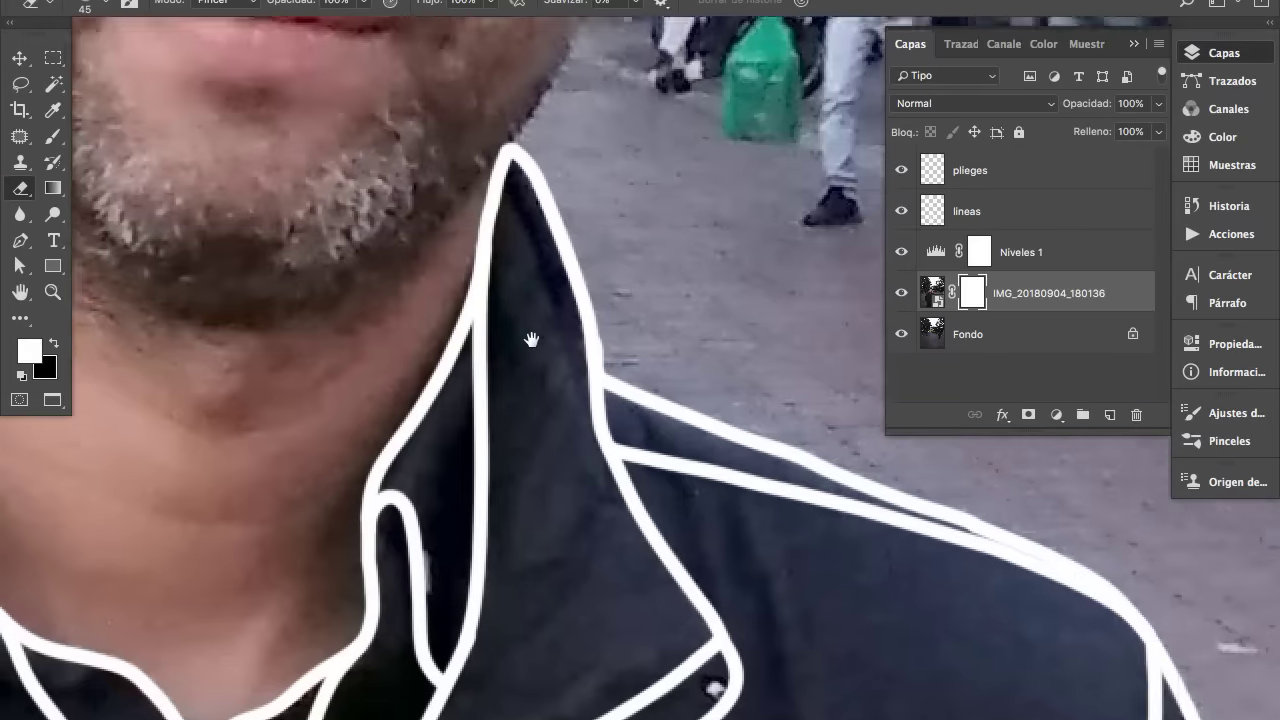
key(Tab)
click(572, 254)
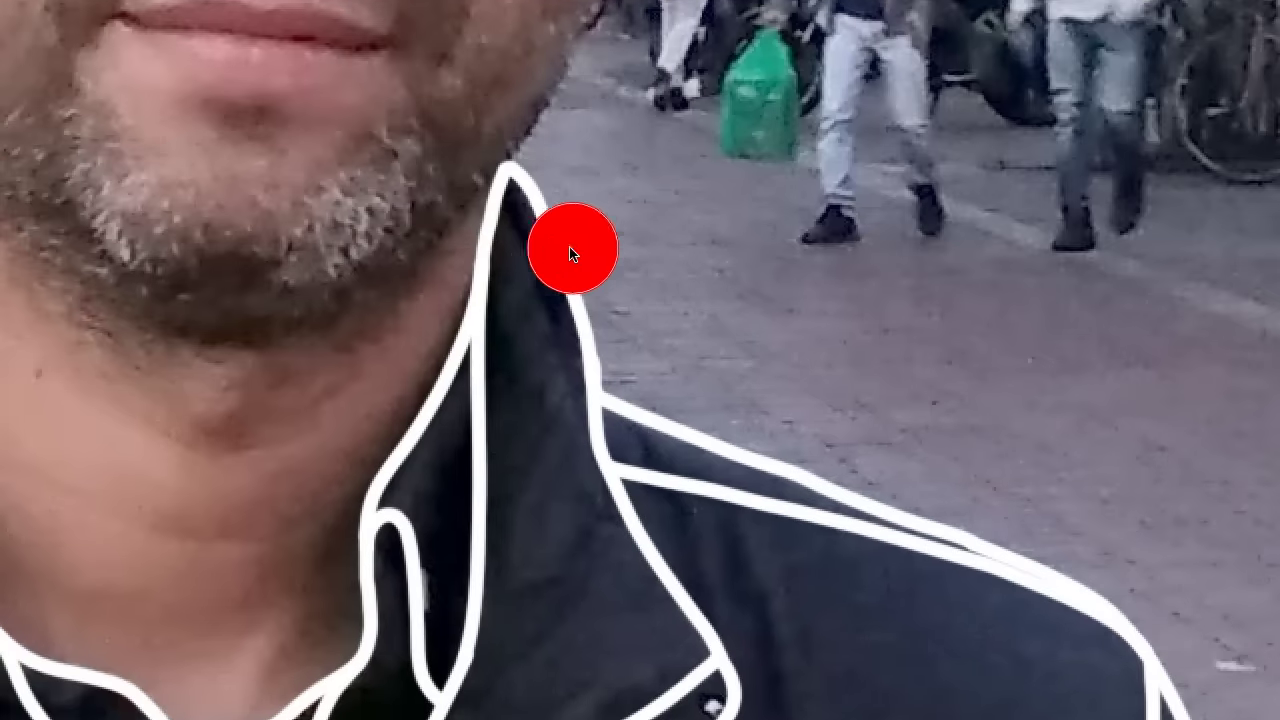
mouse_move(572, 254)
mouse_down()
mouse_move(524, 231)
mouse_move(562, 330)
mouse_up()
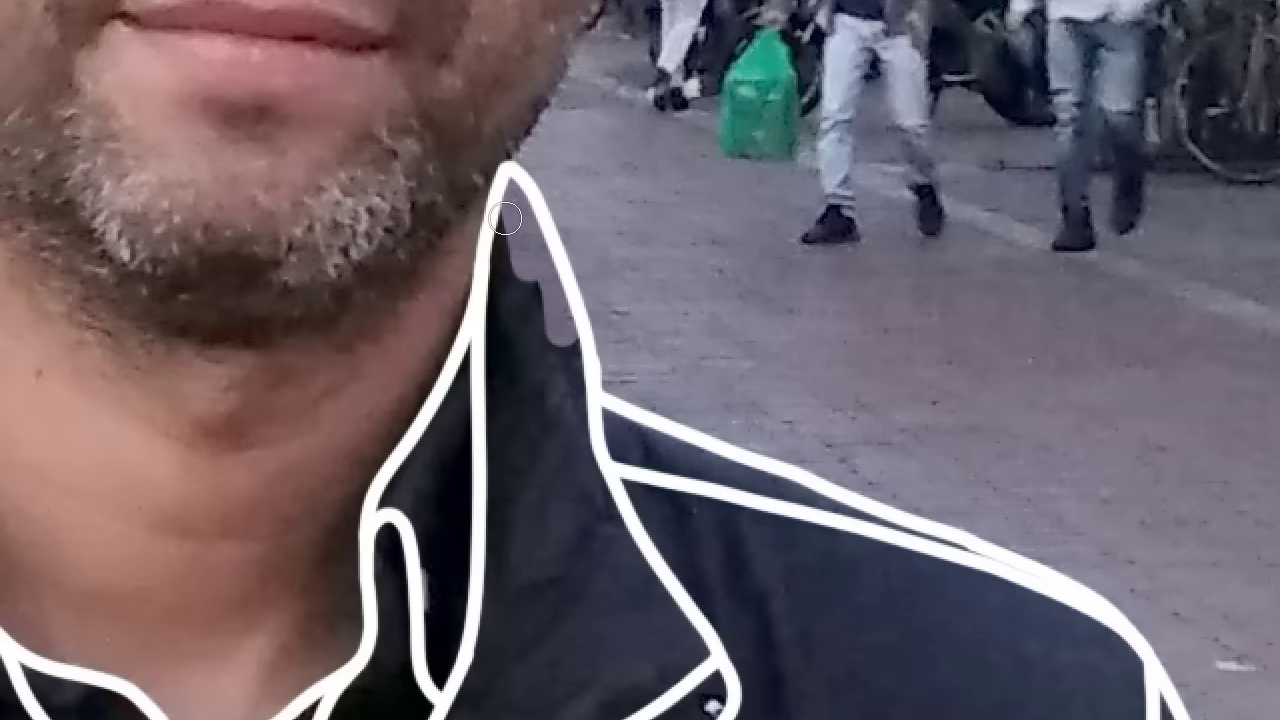
Mask the collar tip and both sides of the inner collar loop to reveal the street.
mouse_move(506, 218)
mouse_down()
mouse_move(503, 286)
mouse_move(563, 391)
mouse_move(571, 351)
mouse_move(529, 366)
mouse_move(486, 344)
mouse_move(393, 497)
mouse_up()
drag(381, 547, 392, 625)
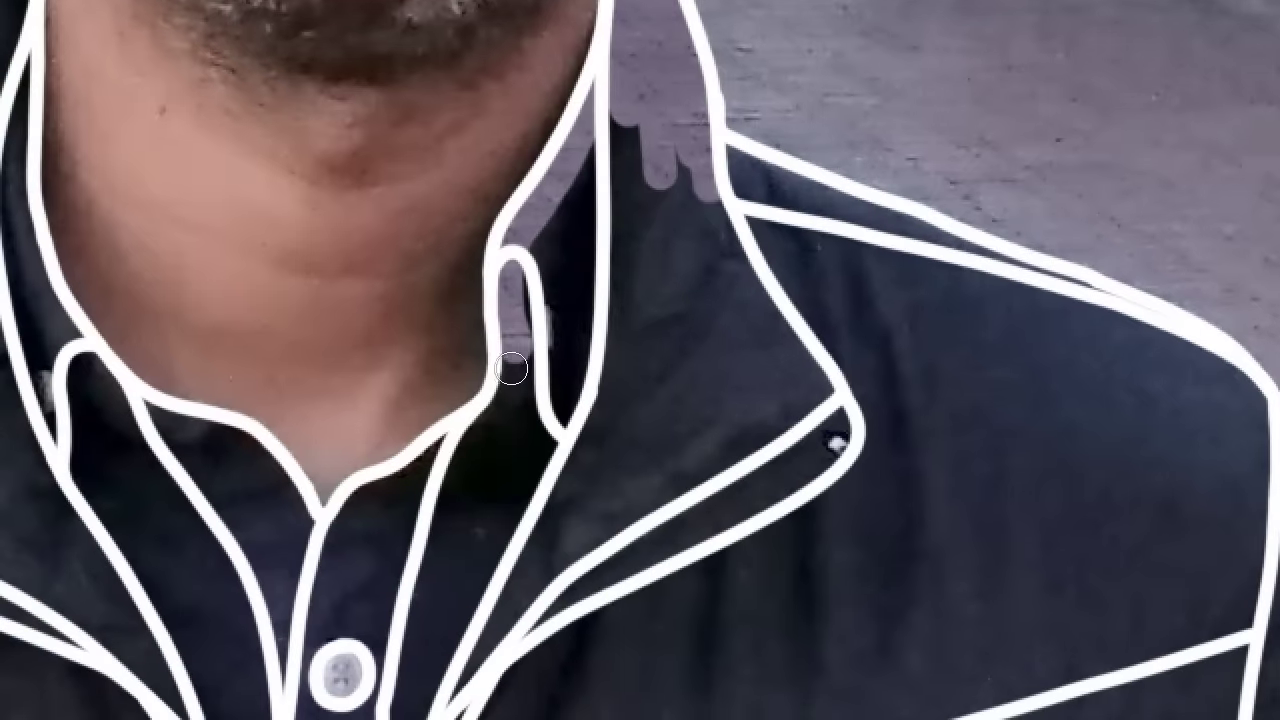
mouse_move(508, 366)
mouse_down()
mouse_move(512, 395)
mouse_move(462, 440)
mouse_move(320, 470)
mouse_move(165, 425)
mouse_move(795, 530)
mouse_move(705, 430)
mouse_move(677, 423)
mouse_move(700, 185)
mouse_move(669, 226)
mouse_move(616, 373)
mouse_move(591, 380)
mouse_move(571, 486)
mouse_move(685, 502)
mouse_up()
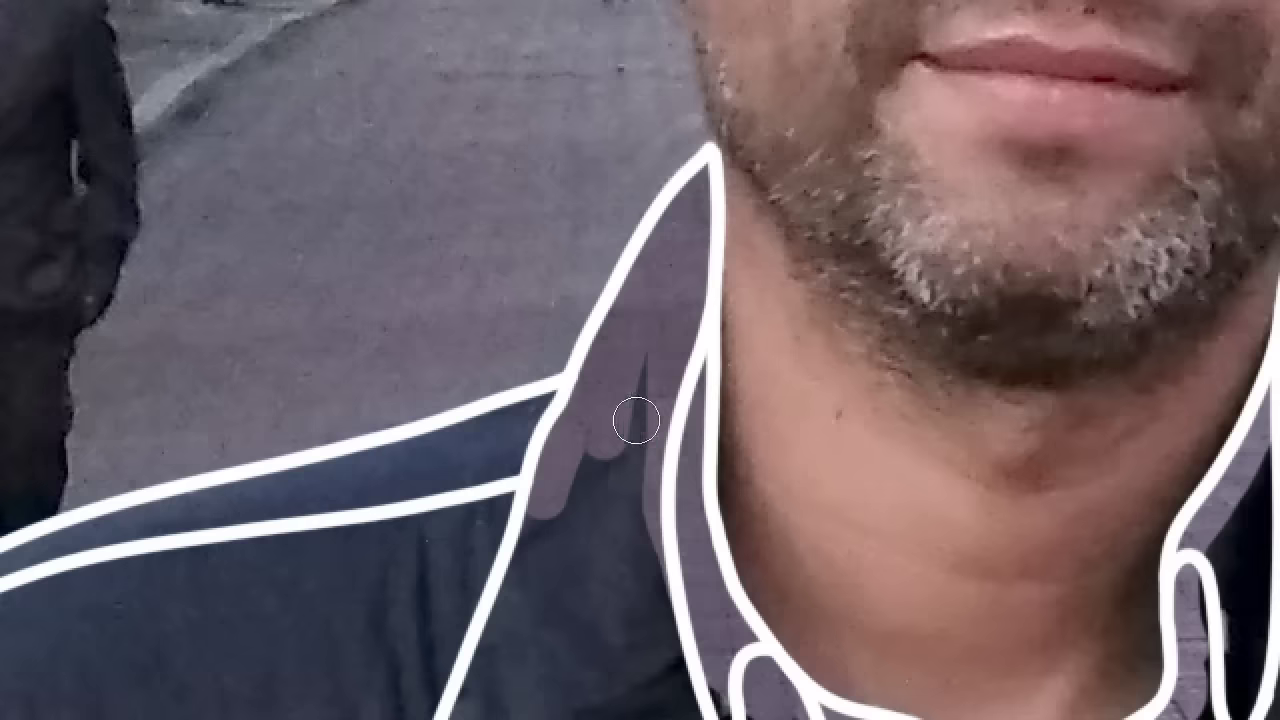
mouse_move(634, 420)
mouse_down()
mouse_move(634, 571)
mouse_move(560, 429)
mouse_move(317, 496)
mouse_up()
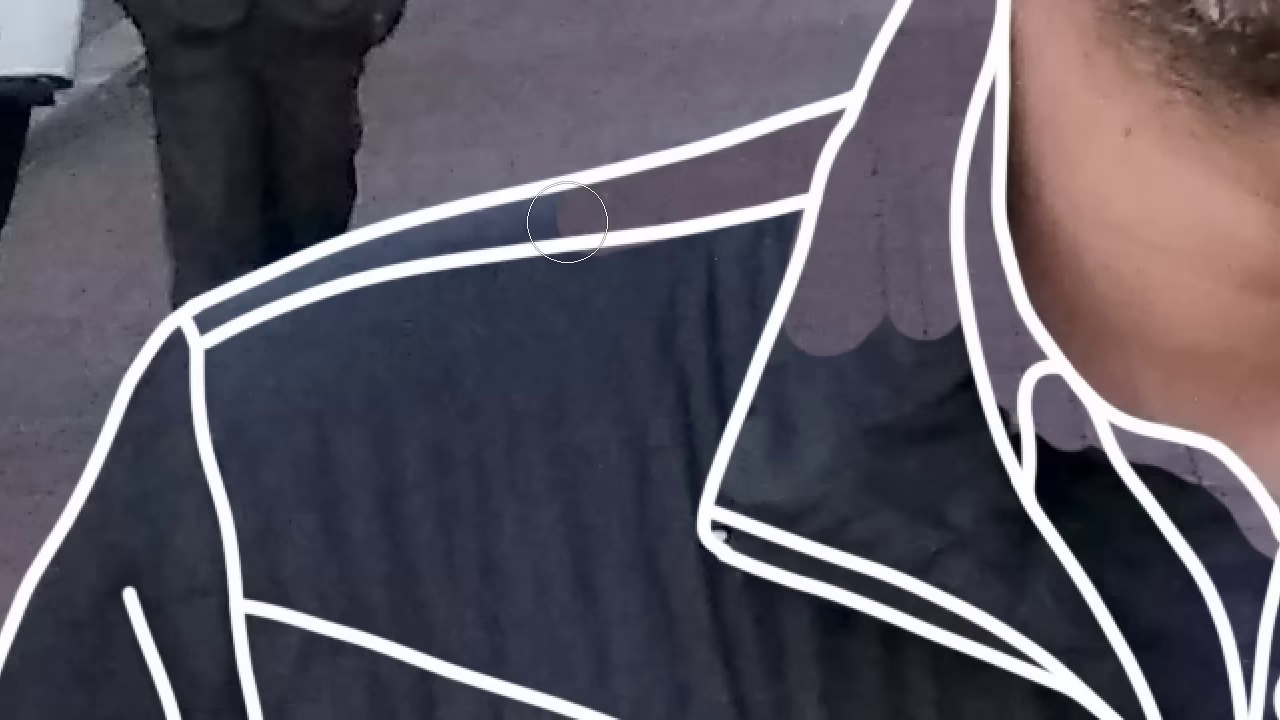
Clear the shoulder strip with straight strokes, revealing the passer-by's jeans.
click(567, 222)
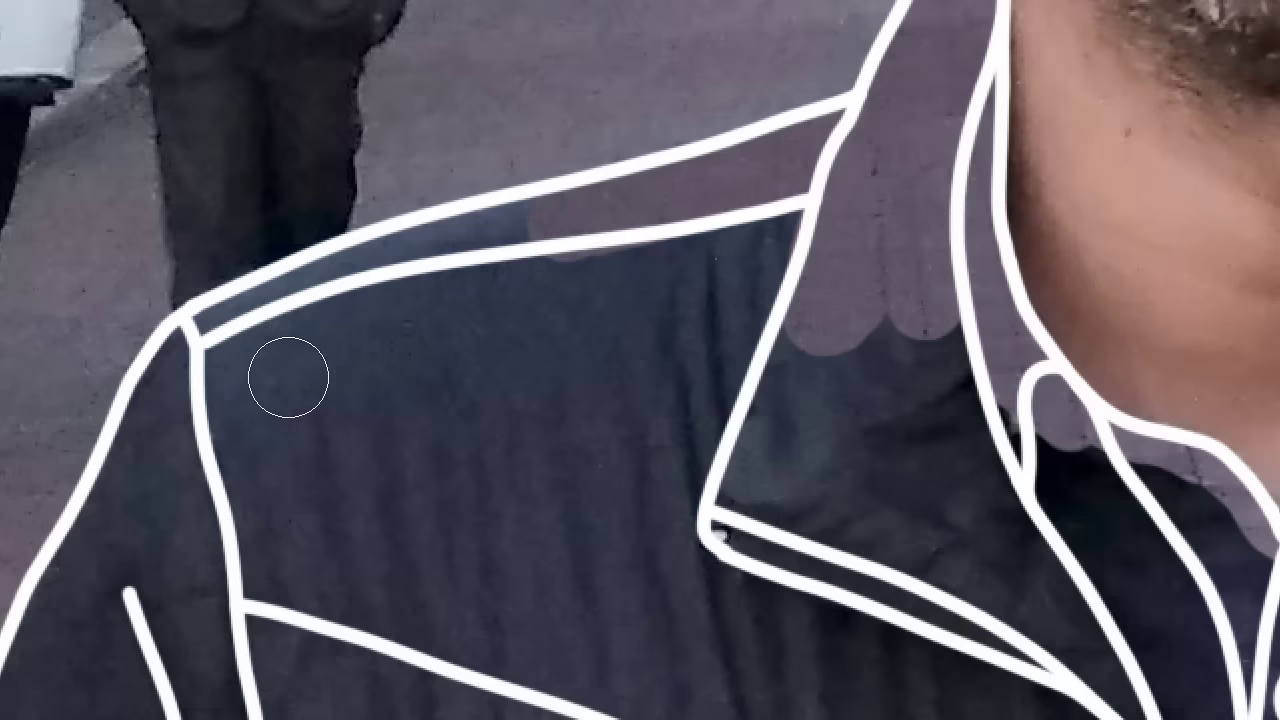
key(shift)
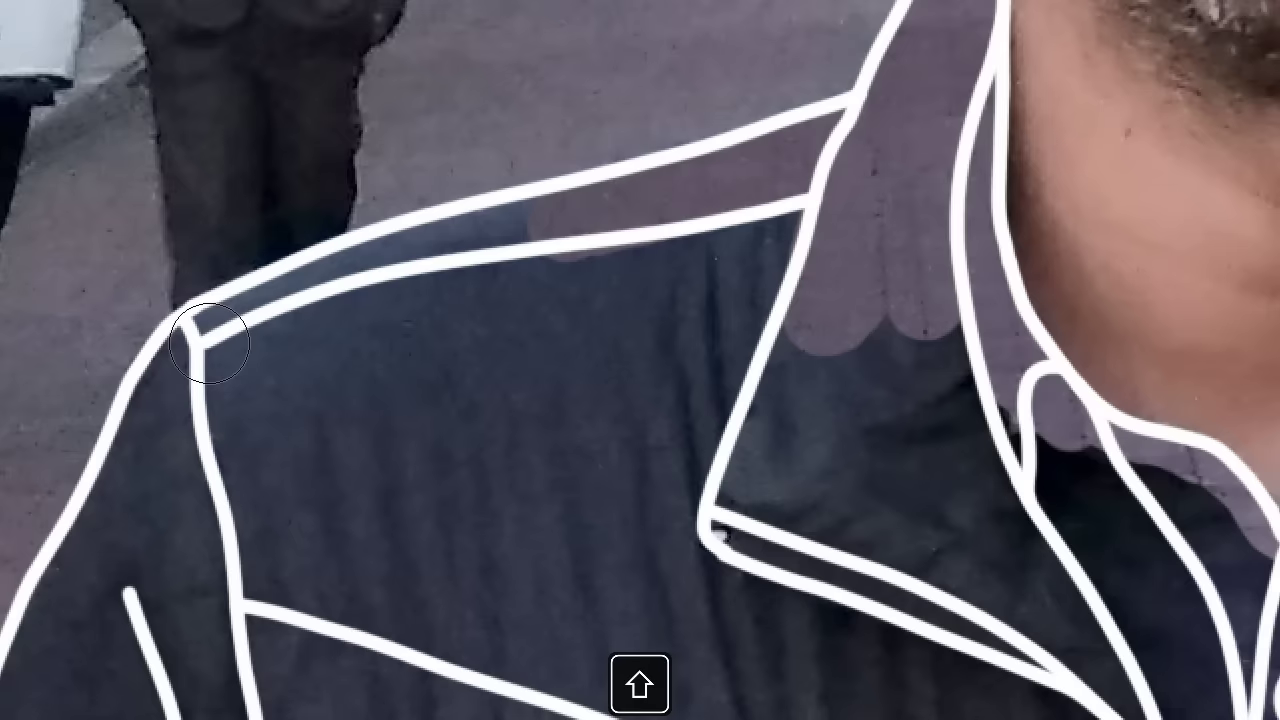
shift+click(209, 342)
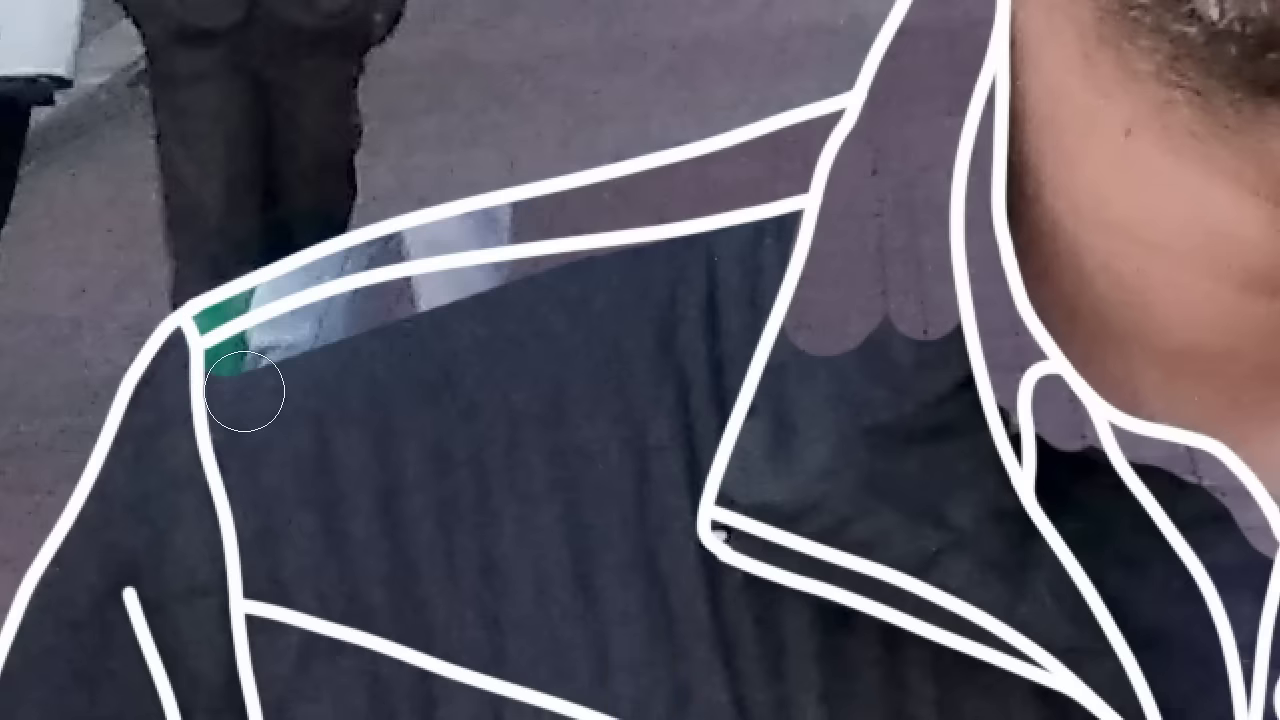
click(260, 390)
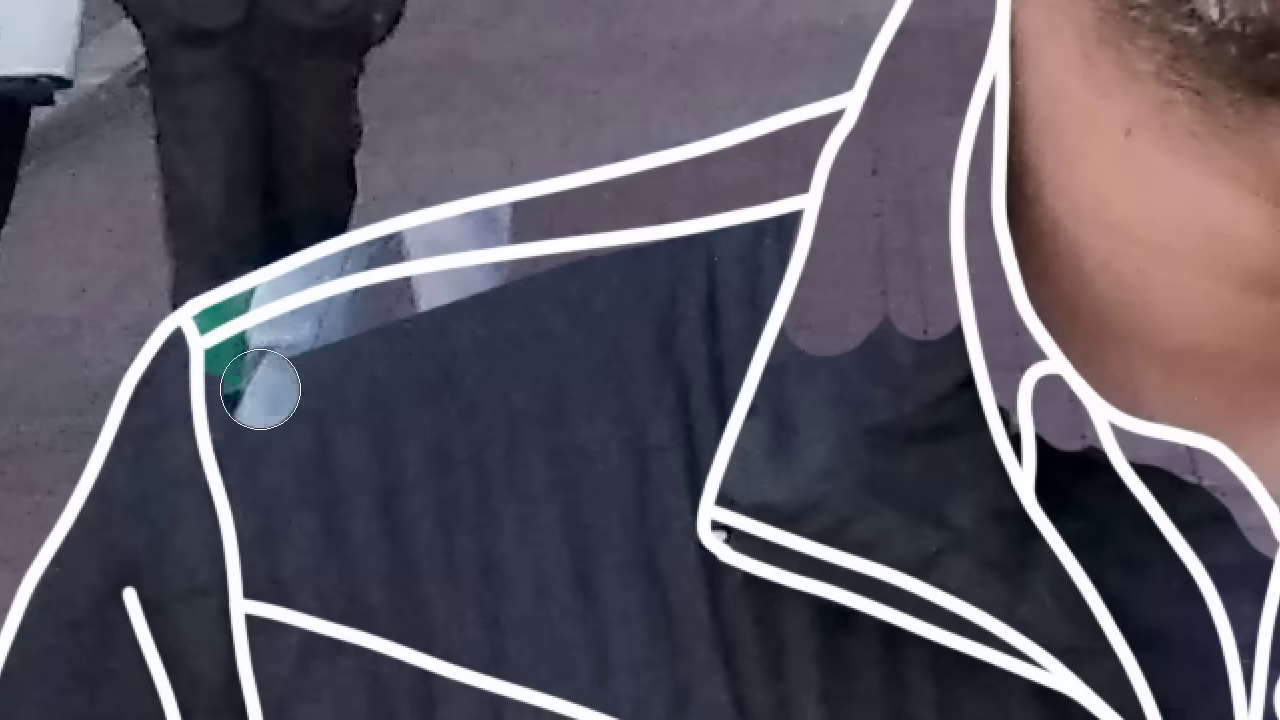
shift+click(634, 607)
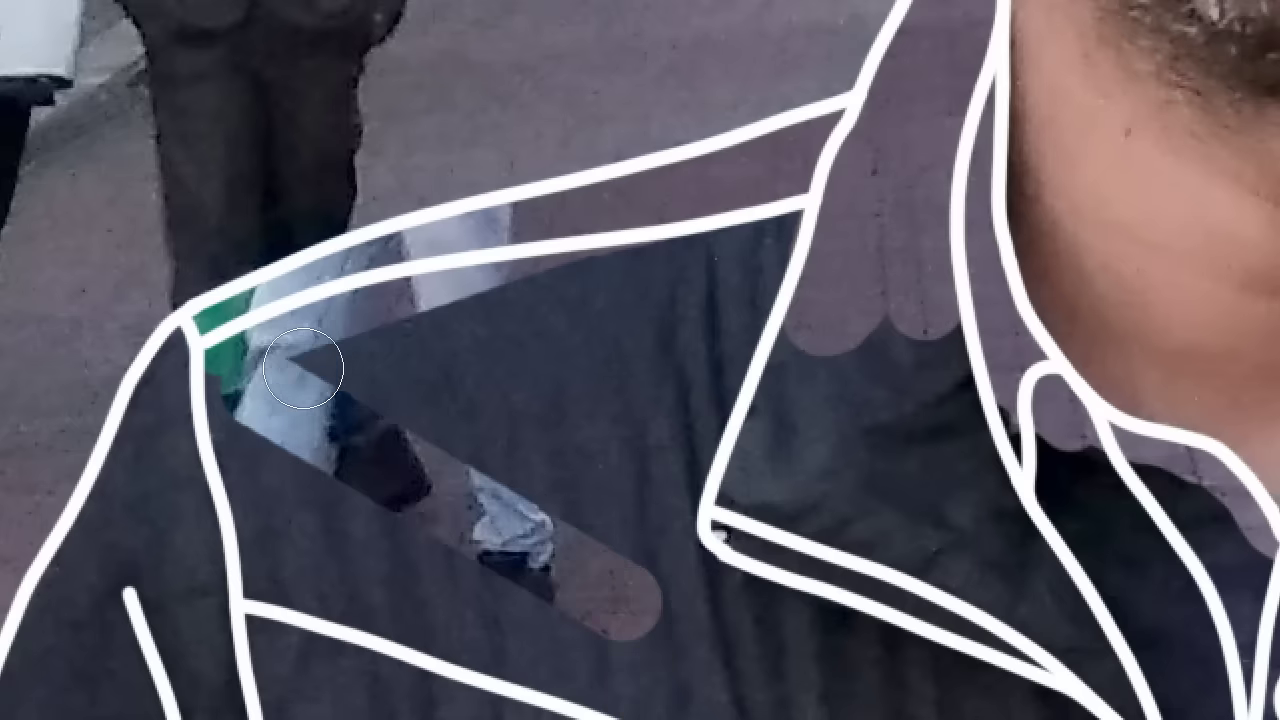
mouse_move(306, 363)
mouse_down()
mouse_move(699, 417)
mouse_move(188, 358)
mouse_up()
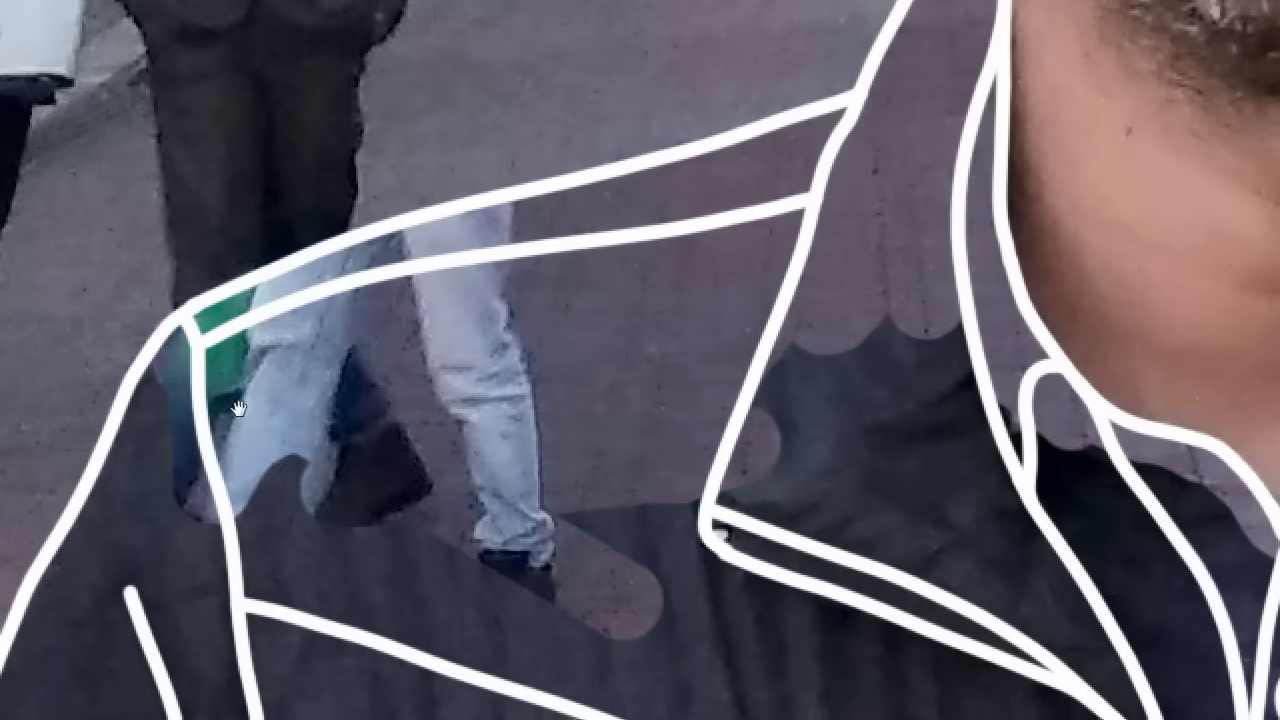
drag(223, 426, 255, 342)
mouse_move(212, 302)
mouse_down()
mouse_move(405, 431)
mouse_move(320, 537)
mouse_move(709, 409)
mouse_move(251, 571)
mouse_up()
alt+click(500, 456)
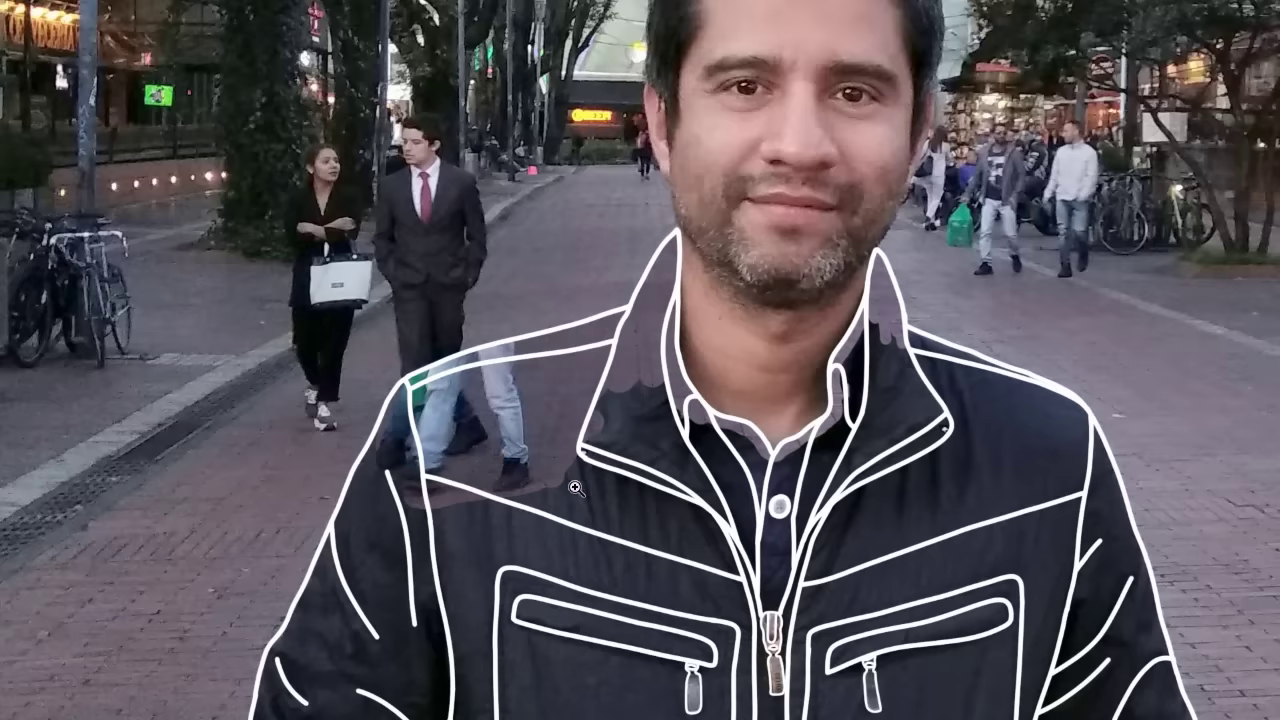
Paint the mask black along the collar to hide more of the dark jacket.
click(744, 497)
mouse_move(480, 177)
mouse_down()
mouse_move(680, 354)
mouse_move(640, 312)
mouse_move(786, 377)
mouse_move(971, 343)
mouse_move(1057, 194)
mouse_up()
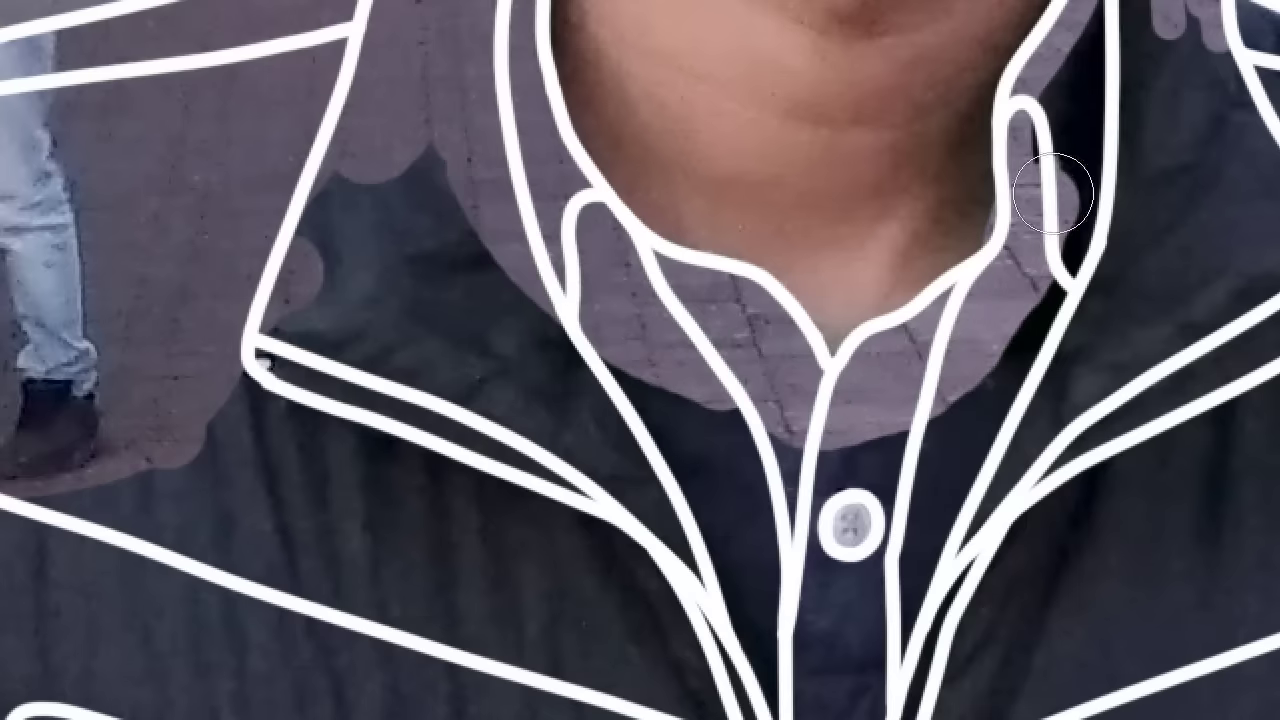
mouse_move(870, 333)
mouse_down()
mouse_move(816, 422)
mouse_move(566, 592)
mouse_up()
mouse_move(749, 449)
mouse_down()
mouse_move(740, 290)
mouse_move(800, 230)
mouse_move(860, 300)
mouse_up()
mouse_move(863, 327)
mouse_down()
mouse_move(709, 324)
mouse_move(471, 238)
mouse_move(471, 186)
mouse_move(794, 294)
mouse_move(905, 350)
mouse_up()
Hide the jacket along the shoulder edge and inside the sleeve outline.
drag(919, 421, 621, 188)
mouse_move(606, 117)
mouse_down()
mouse_move(711, 198)
mouse_move(737, 243)
mouse_up()
drag(729, 349, 595, 183)
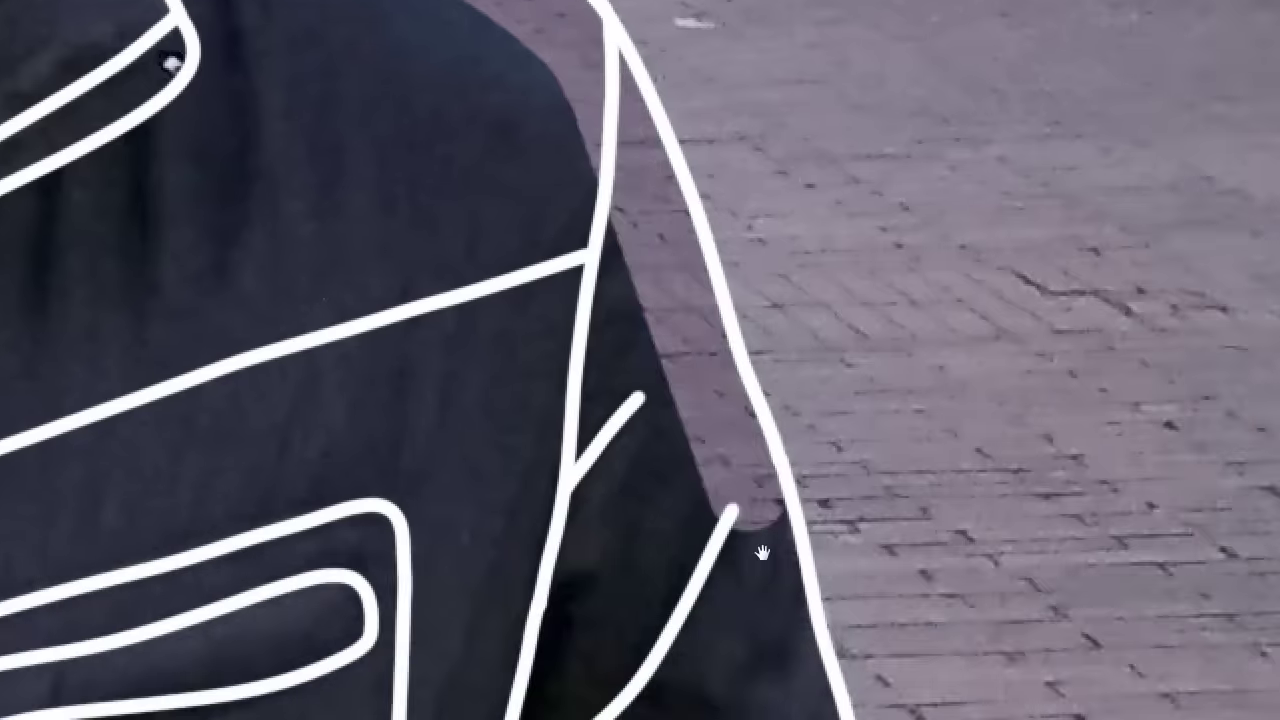
scroll(763, 551, up, 2)
mouse_move(737, 407)
mouse_down()
mouse_move(671, 343)
mouse_move(757, 422)
mouse_move(800, 340)
mouse_move(662, 578)
mouse_move(634, 320)
mouse_move(600, 286)
mouse_move(806, 229)
mouse_move(277, 342)
mouse_move(314, 200)
mouse_move(771, 443)
mouse_move(594, 337)
mouse_move(752, 537)
mouse_move(874, 457)
mouse_move(531, 571)
mouse_move(634, 549)
mouse_move(511, 598)
mouse_up()
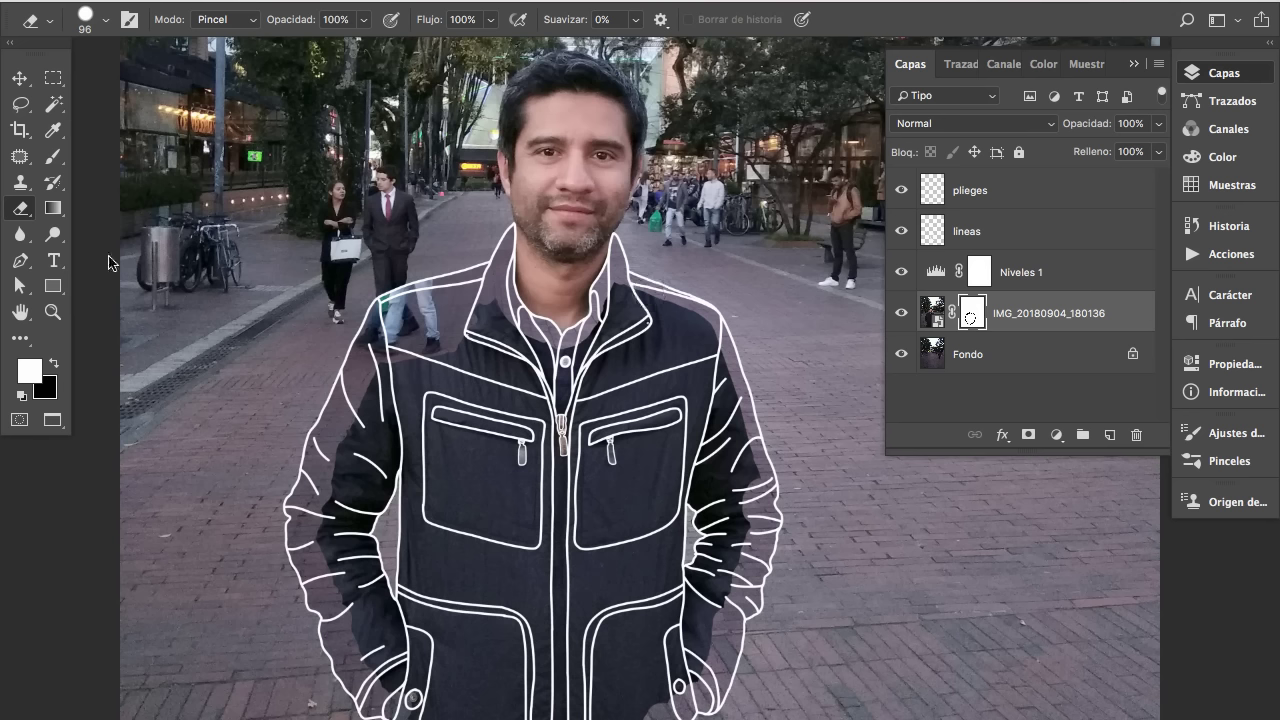
Outline the whole jacket down to its bottom with the Polygonal Lasso.
click(20, 109)
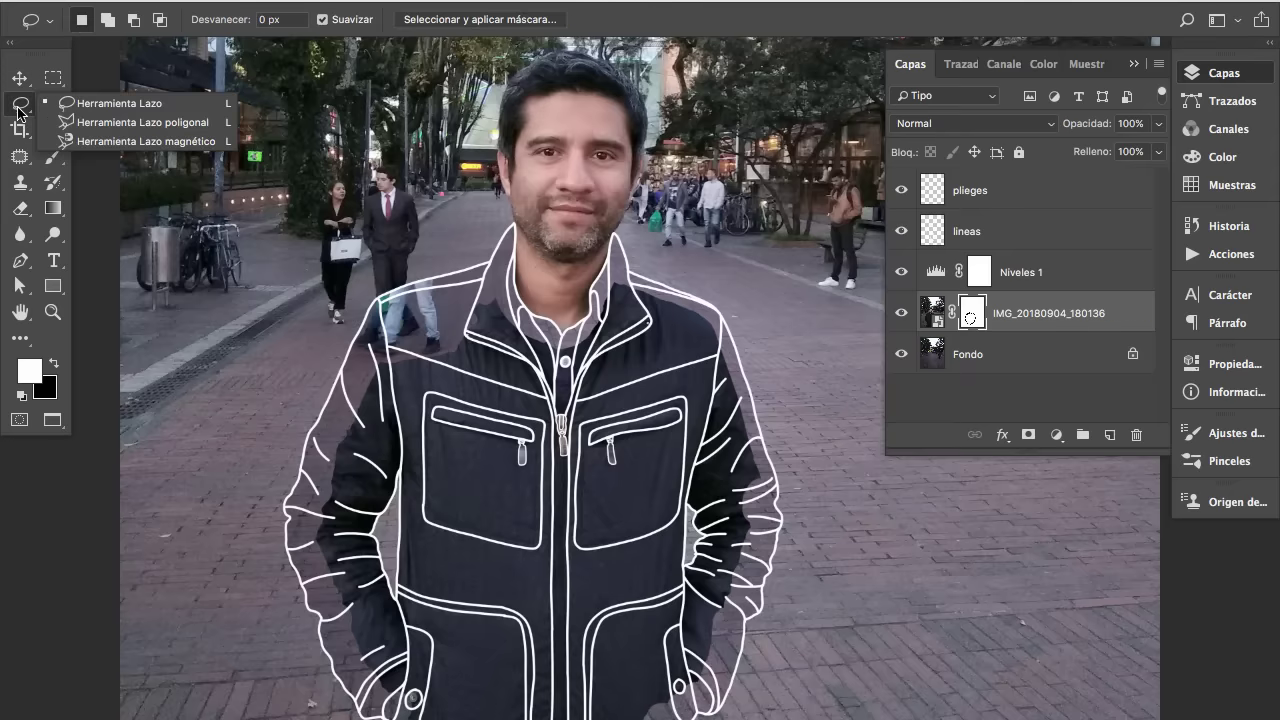
click(80, 117)
scroll(594, 327, up, 5)
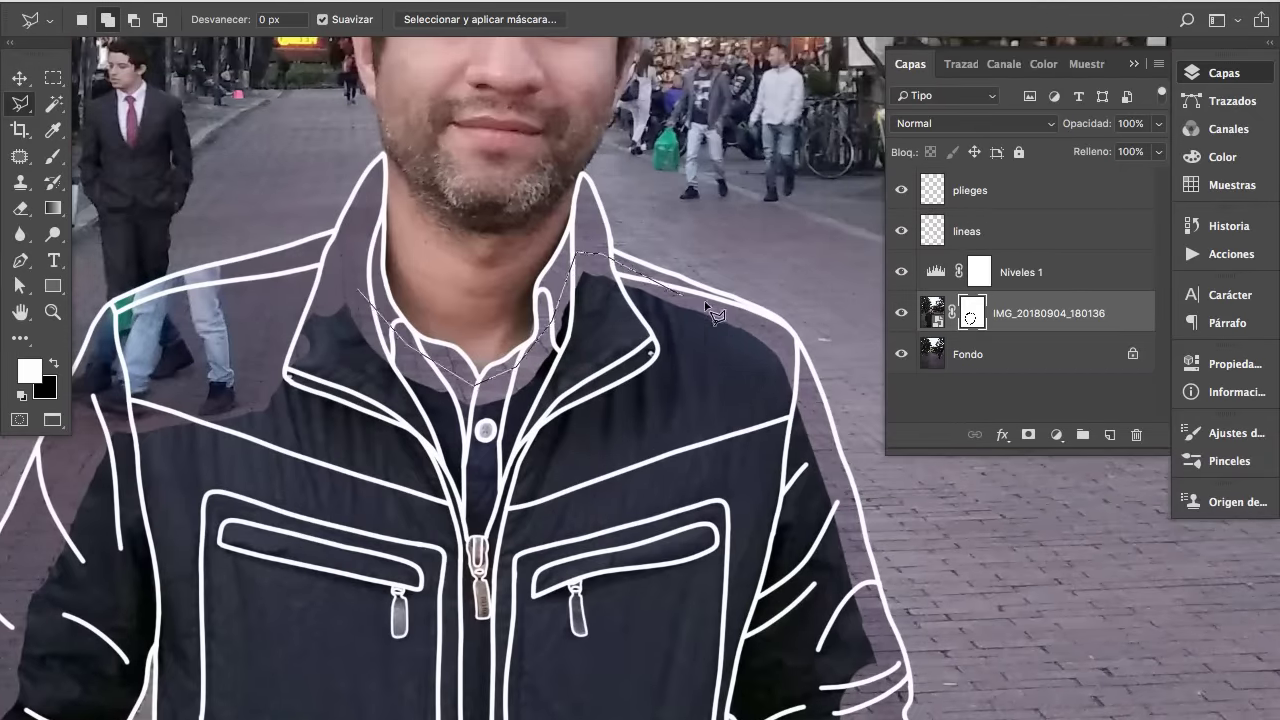
scroll(797, 378, down, 5)
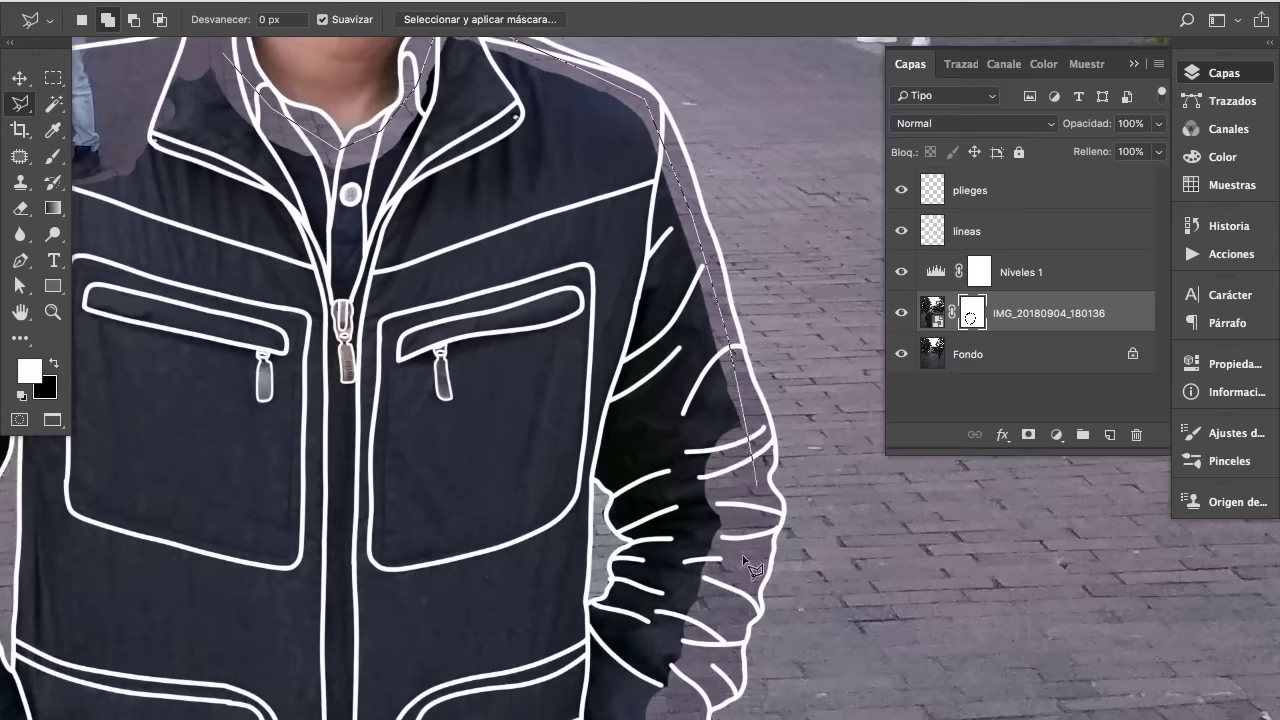
scroll(700, 648, down, 5)
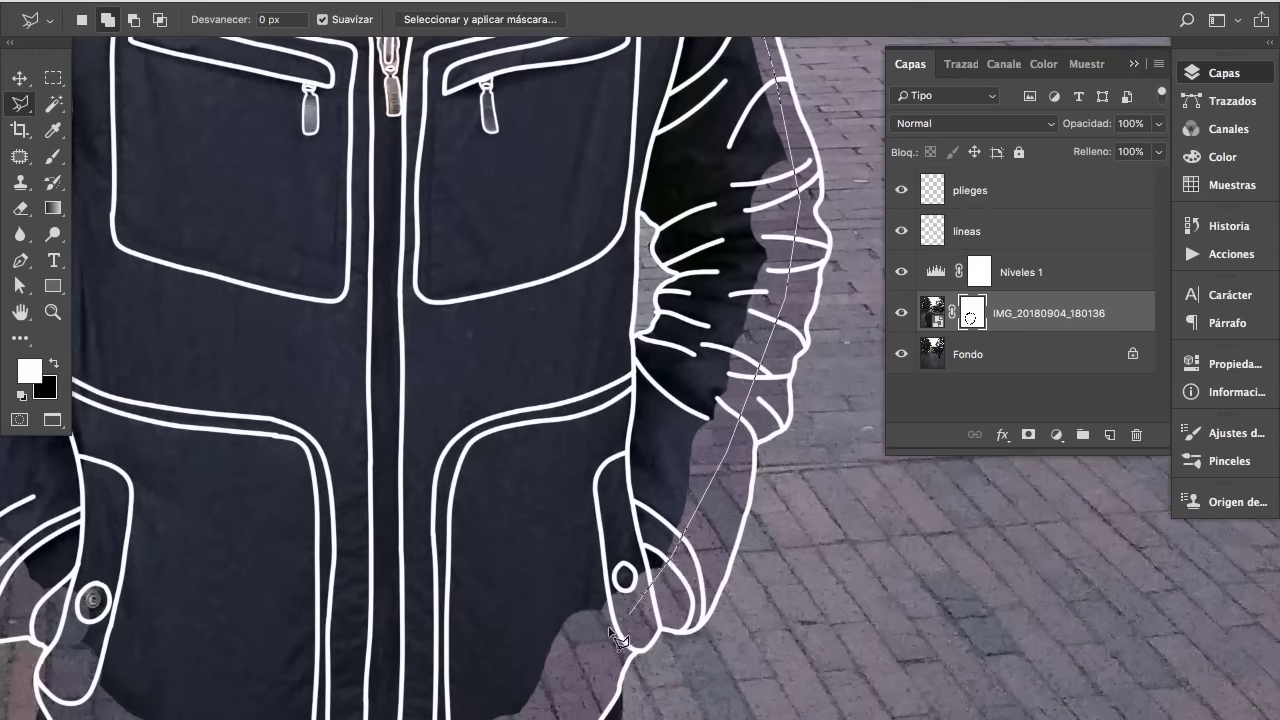
scroll(548, 660, down, 5)
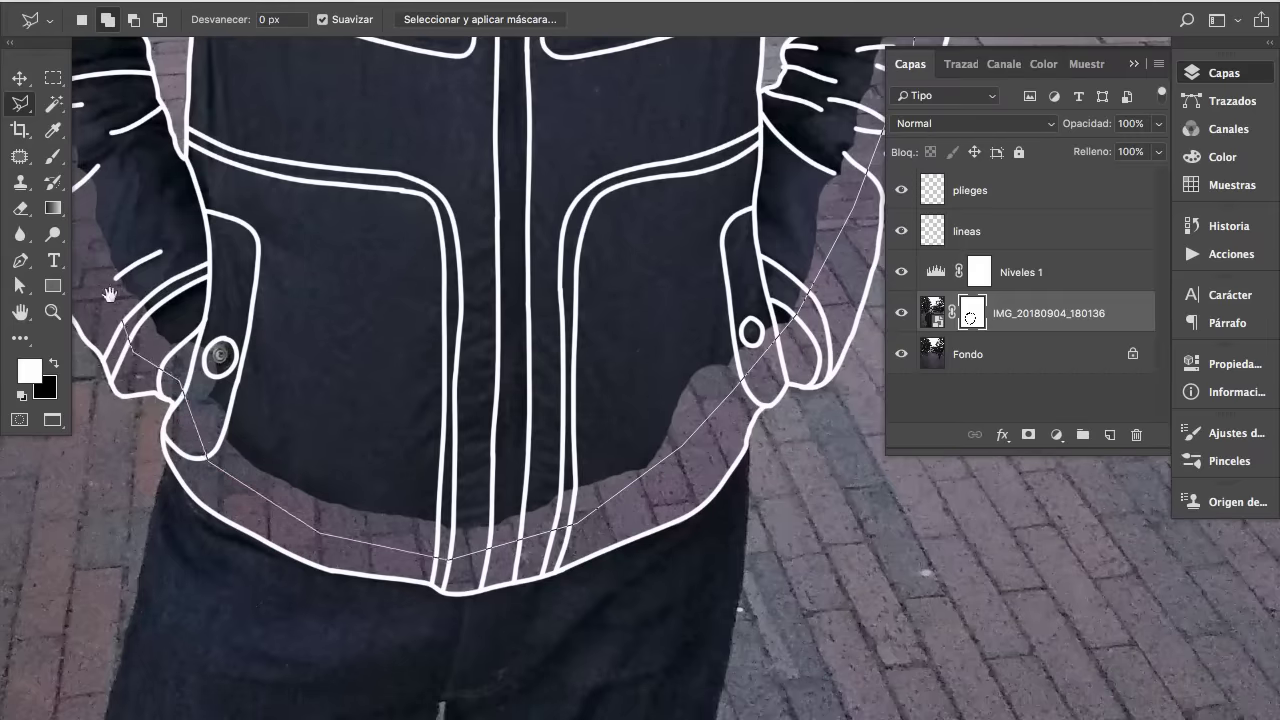
drag(110, 295, 488, 588)
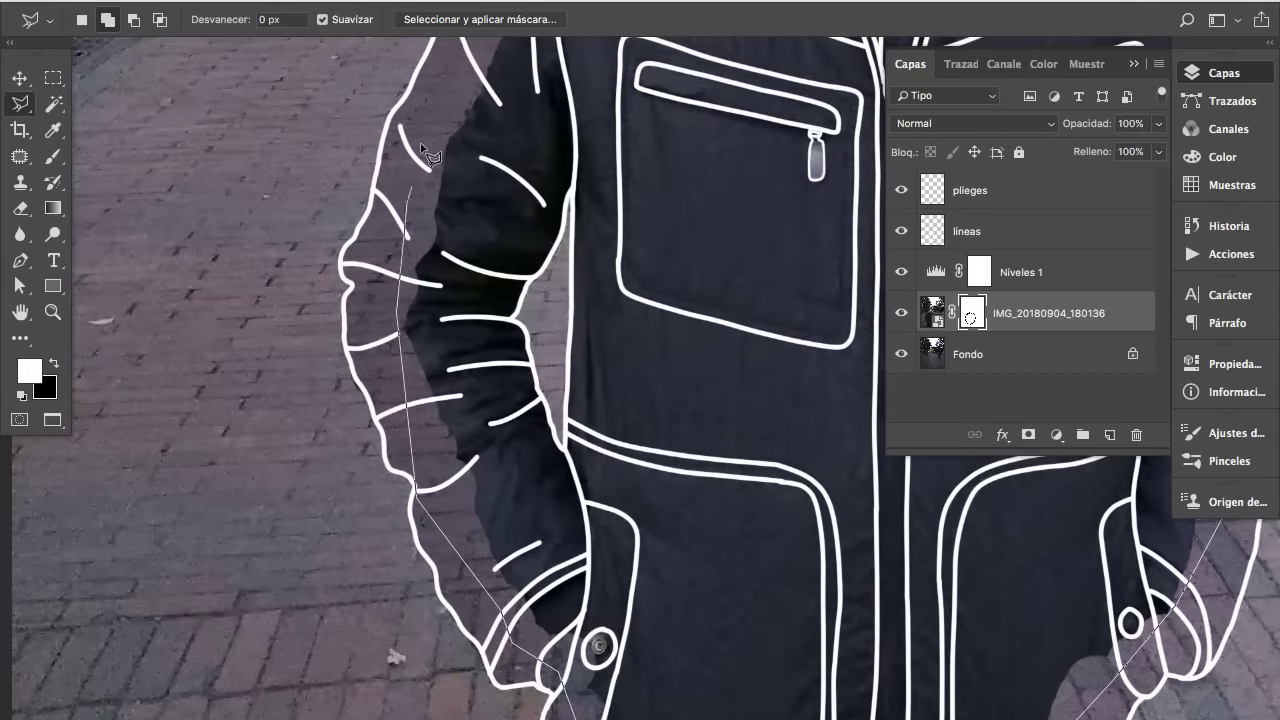
scroll(422, 150, up, 5)
scroll(500, 220, up, 2)
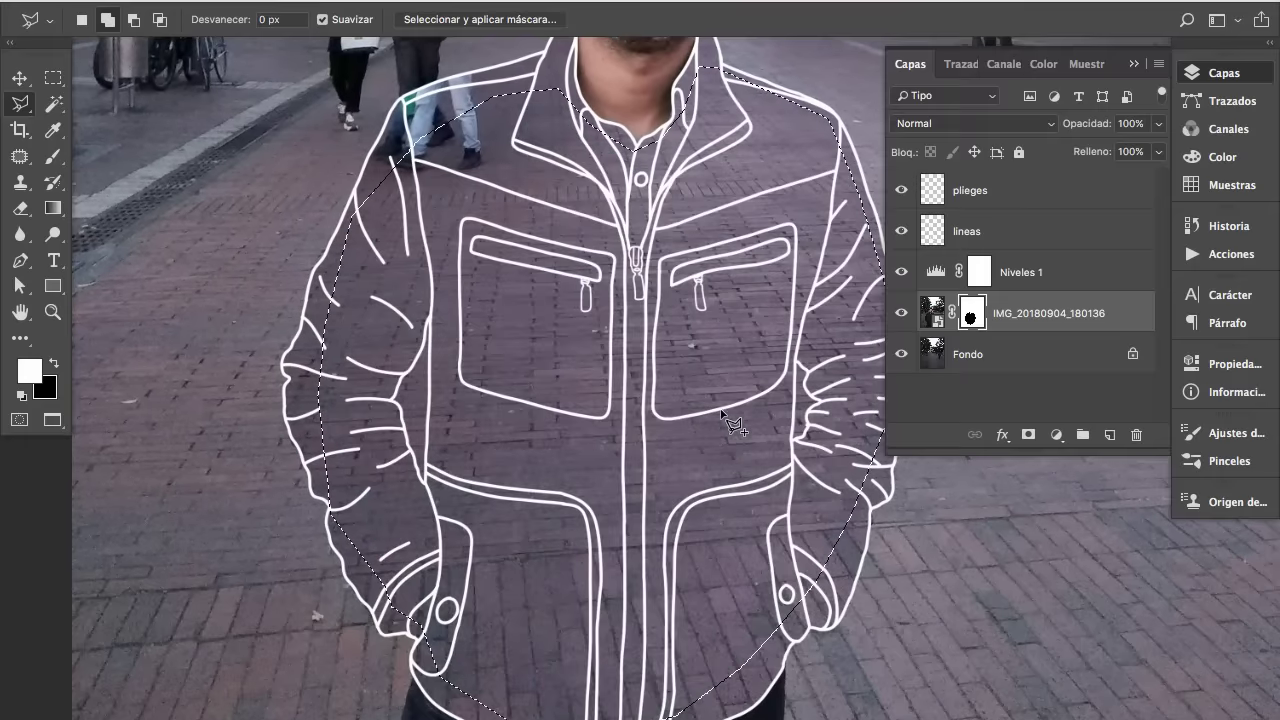
Deselect the masked jacket selection and return to the Move tool.
click(527, 0)
click(528, 34)
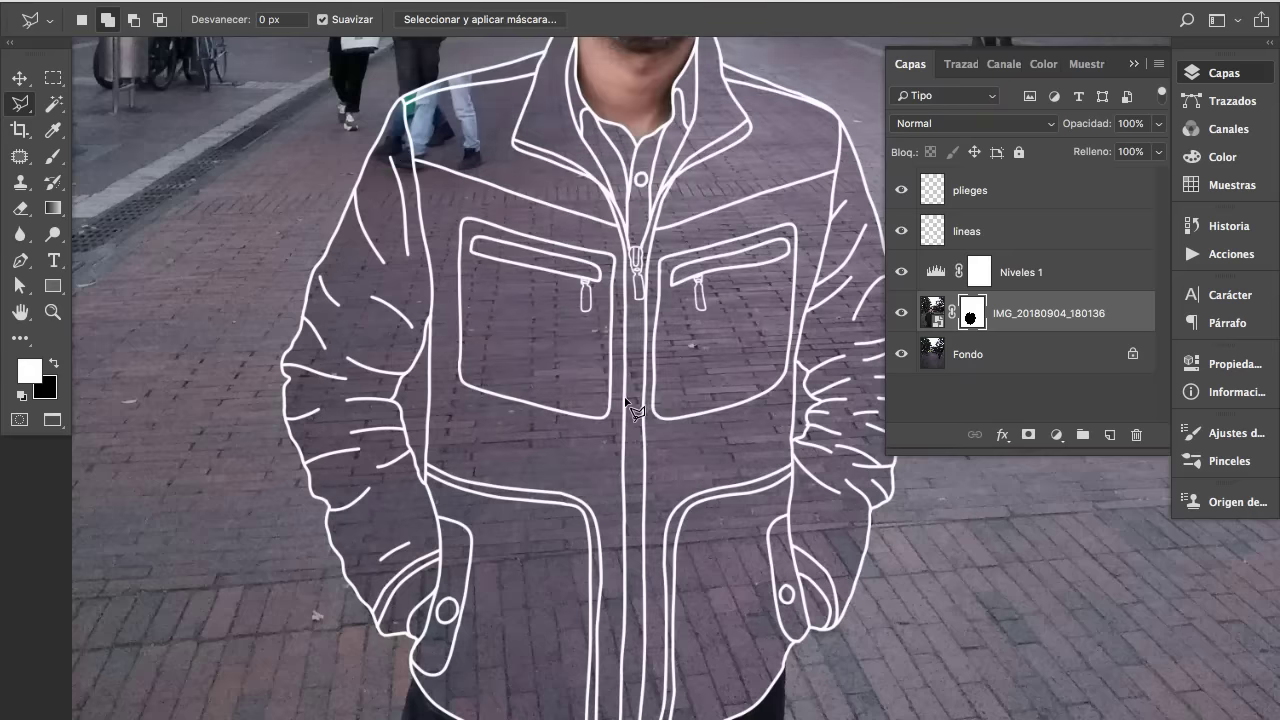
key(v)
alt+click(691, 390)
Mask out the passers-by beside his shoulder and head with a 152 px, 0% hardness eraser.
click(556, 298)
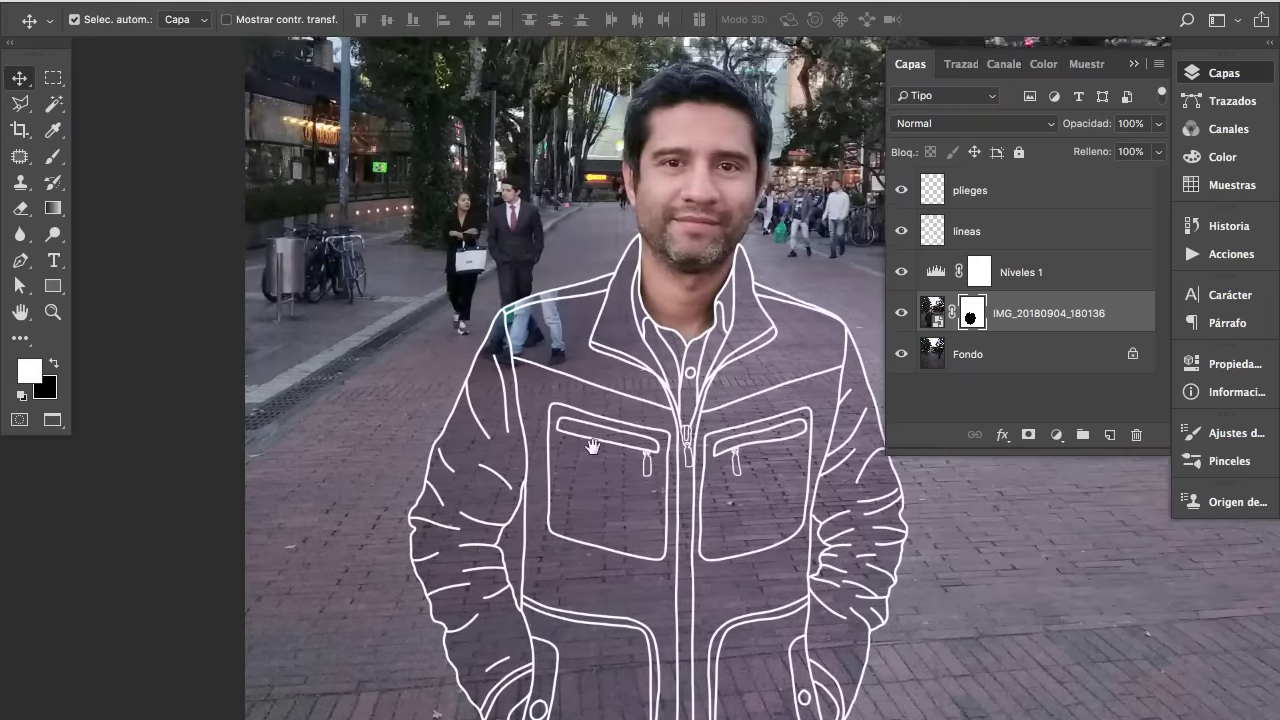
click(565, 310)
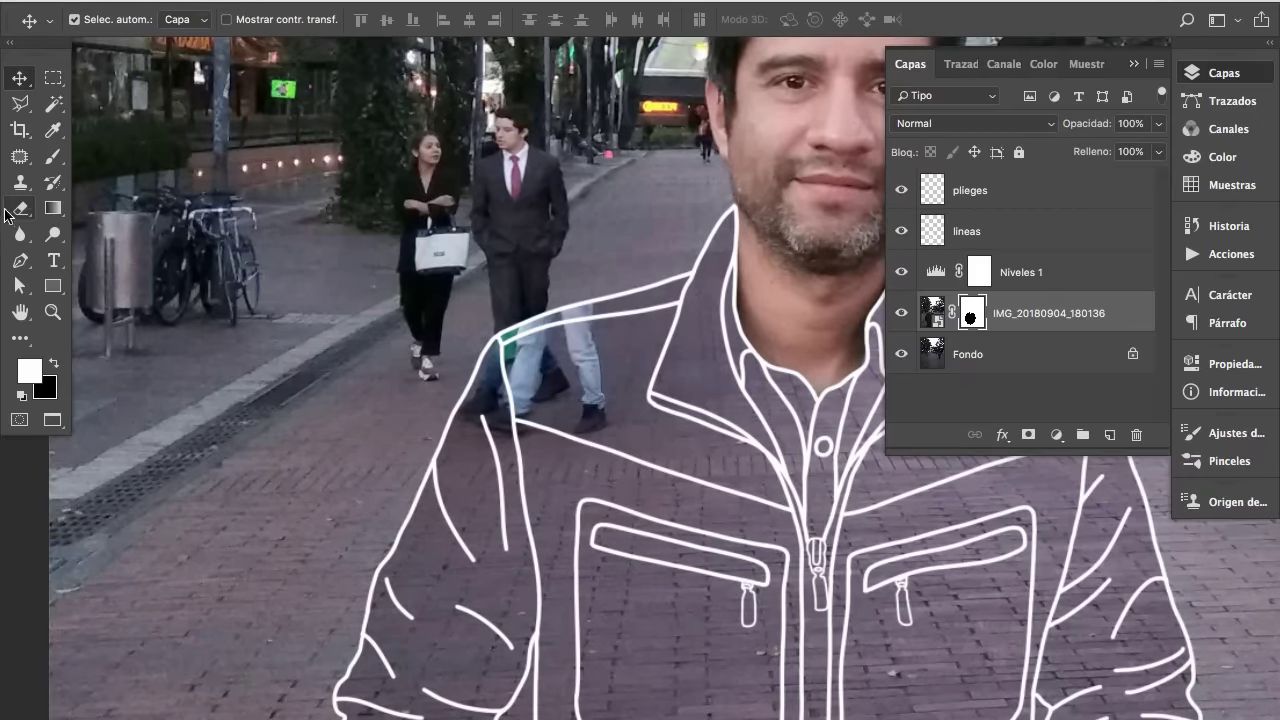
click(20, 210)
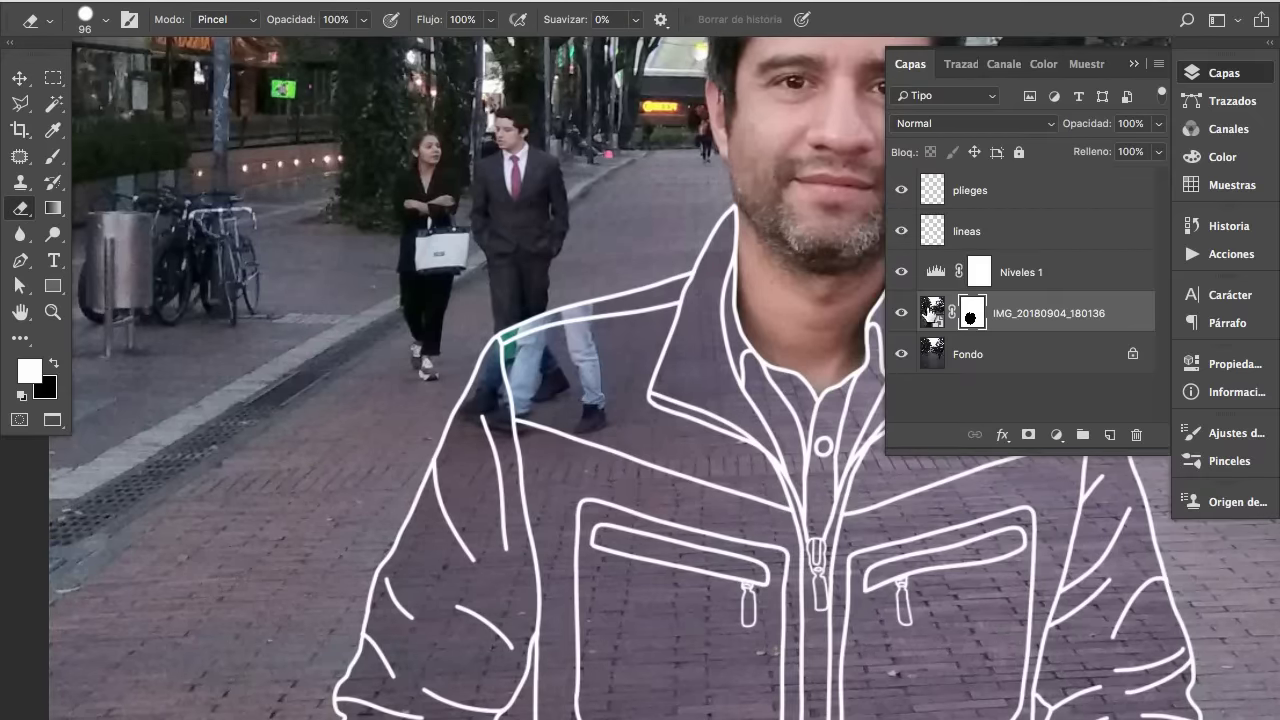
right_click(562, 274)
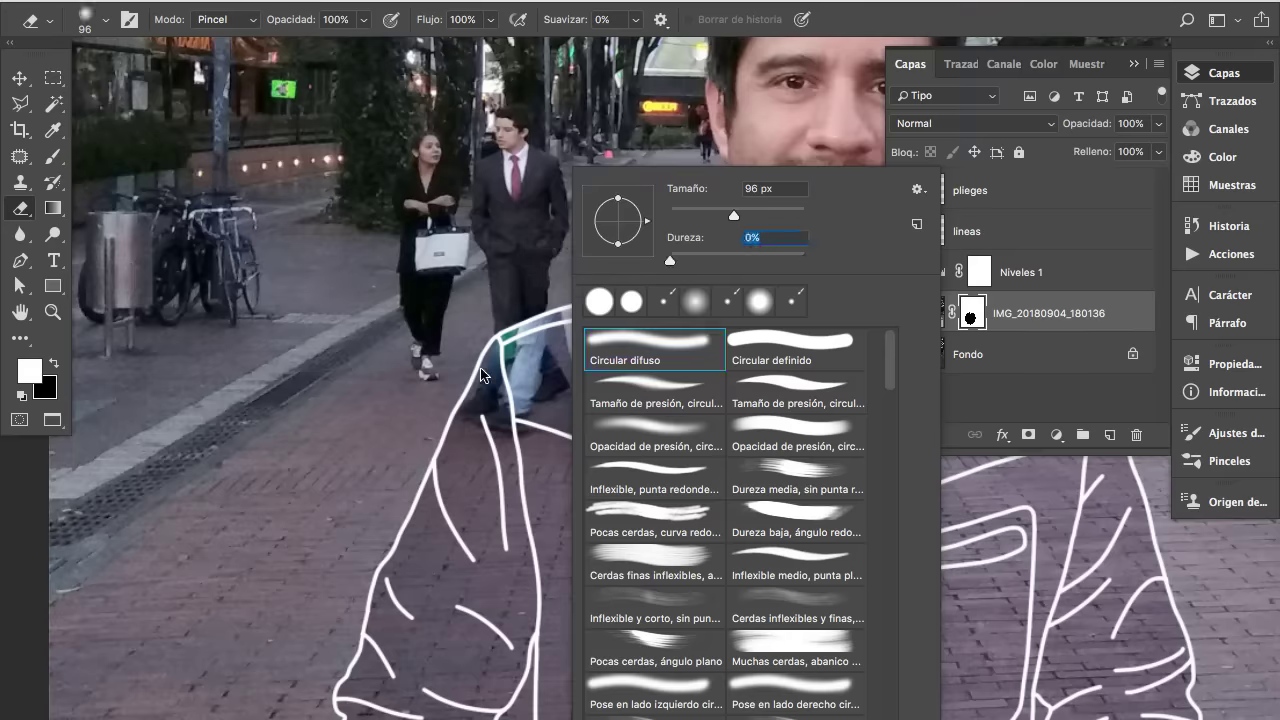
drag(481, 375, 510, 375)
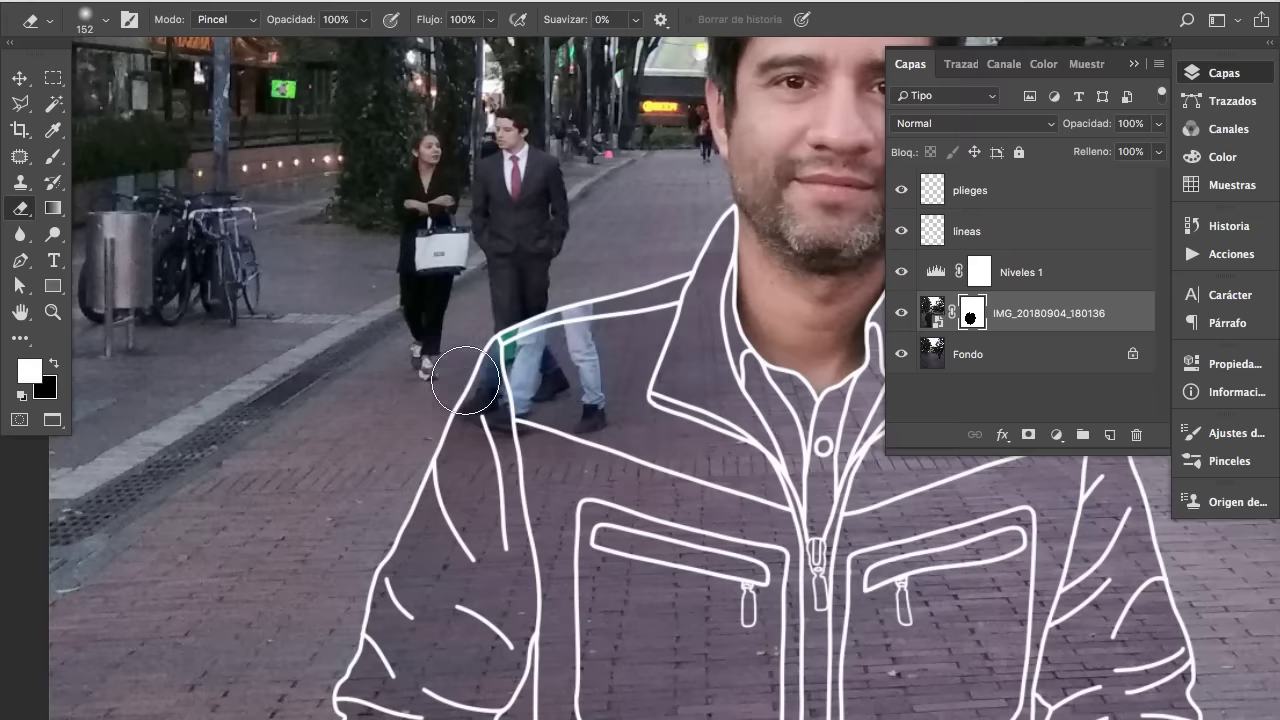
mouse_move(451, 354)
mouse_down()
mouse_move(447, 367)
mouse_move(405, 205)
mouse_move(423, 209)
mouse_move(423, 123)
mouse_move(463, 134)
mouse_move(520, 200)
mouse_move(537, 134)
mouse_move(571, 251)
mouse_move(530, 290)
mouse_move(492, 425)
mouse_up()
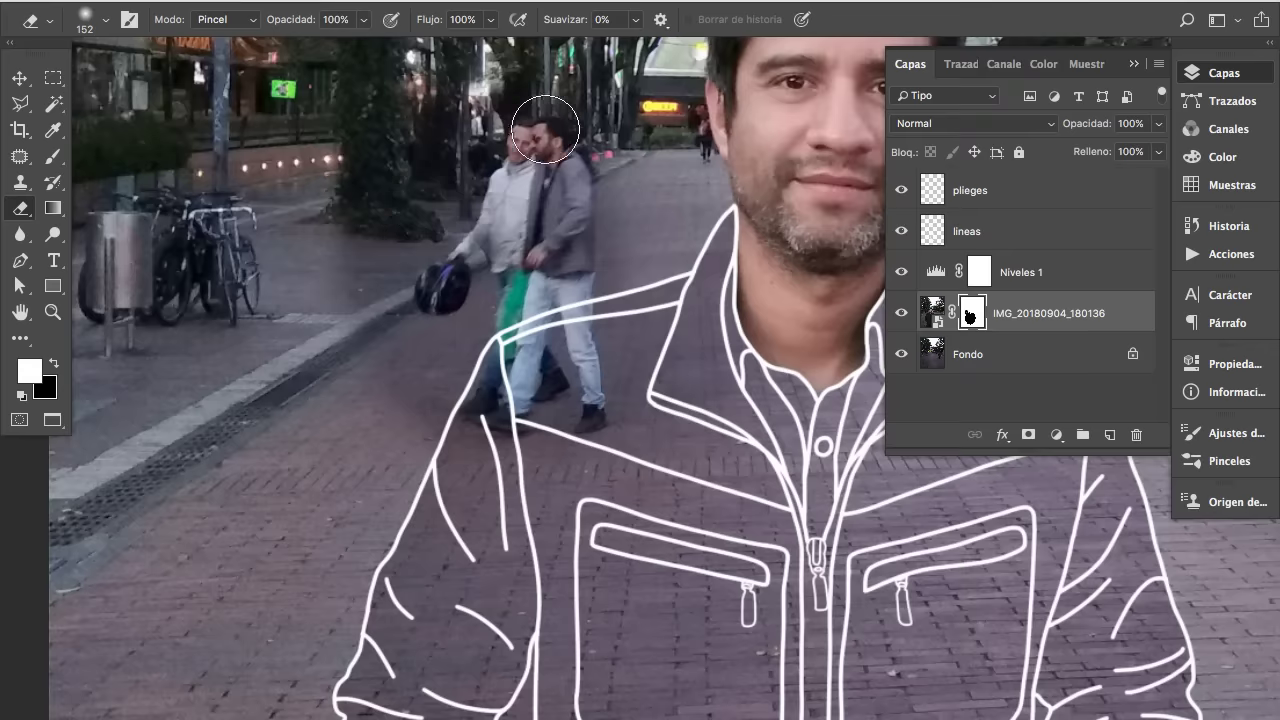
mouse_move(545, 128)
mouse_down()
mouse_move(614, 229)
mouse_move(599, 378)
mouse_up()
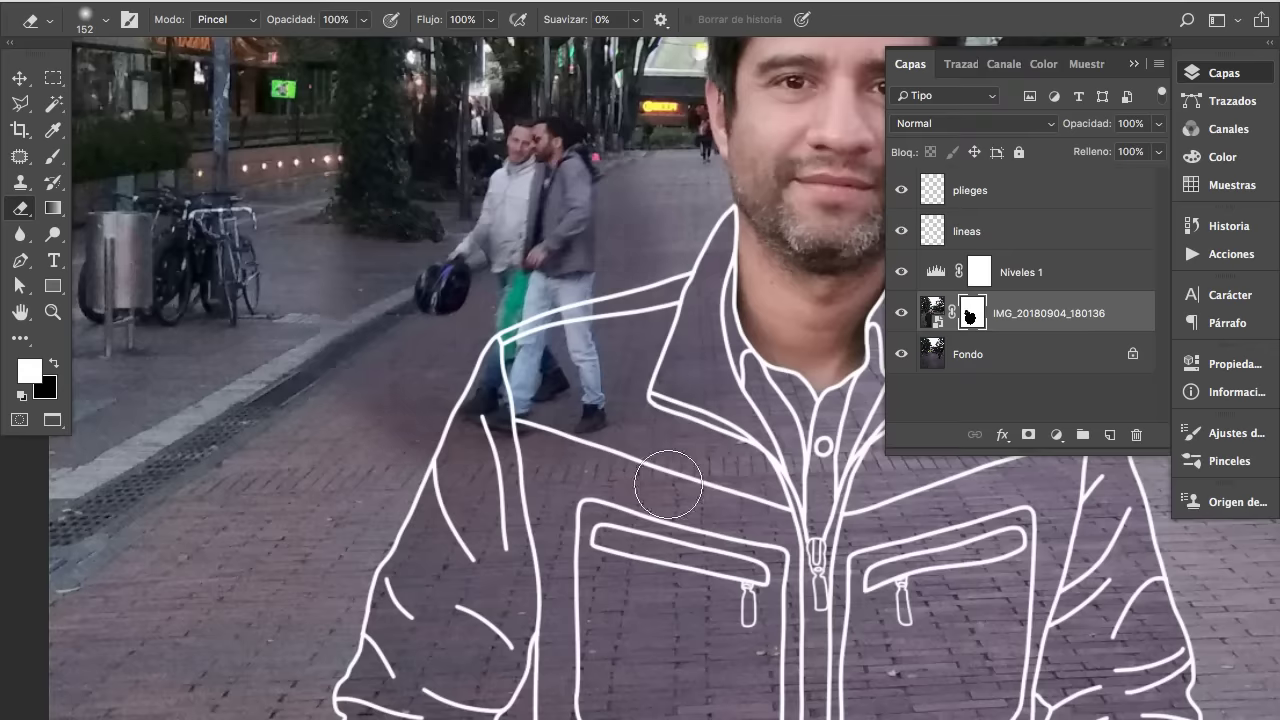
ctrl+alt+click(703, 516)
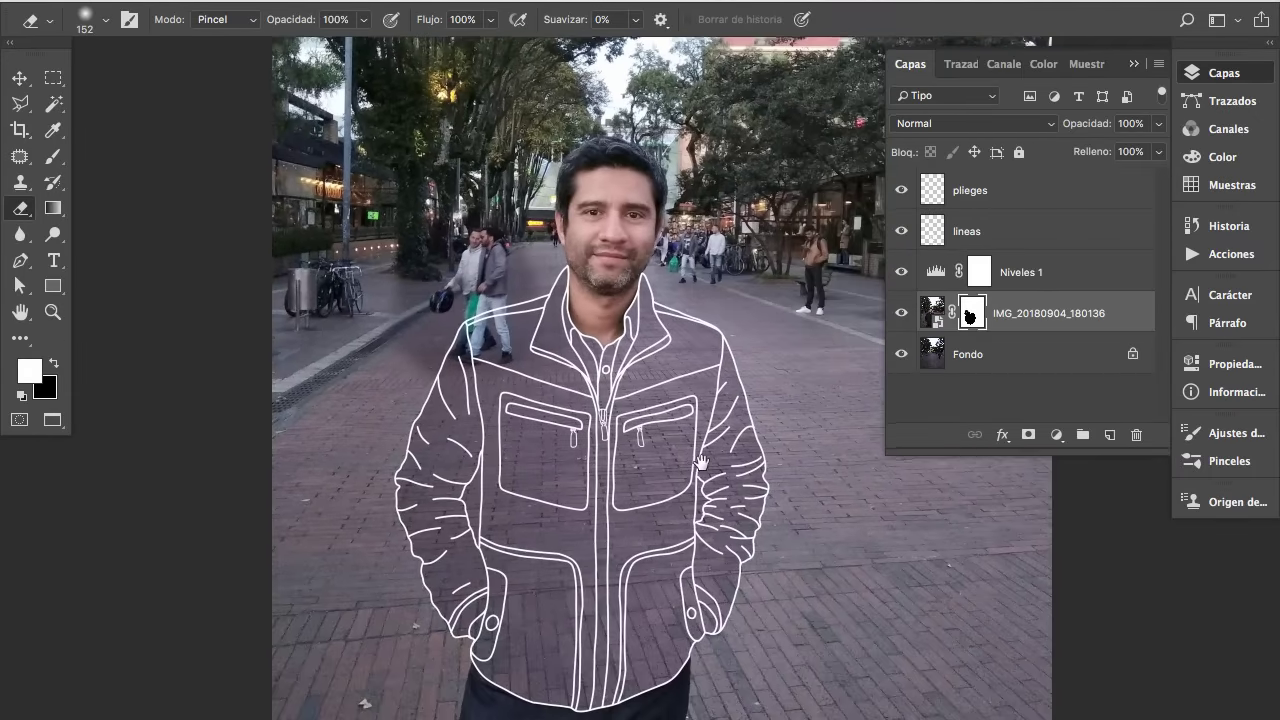
Add a Niveles adjustment above Fondo with the midtones set to 1,48.
click(901, 314)
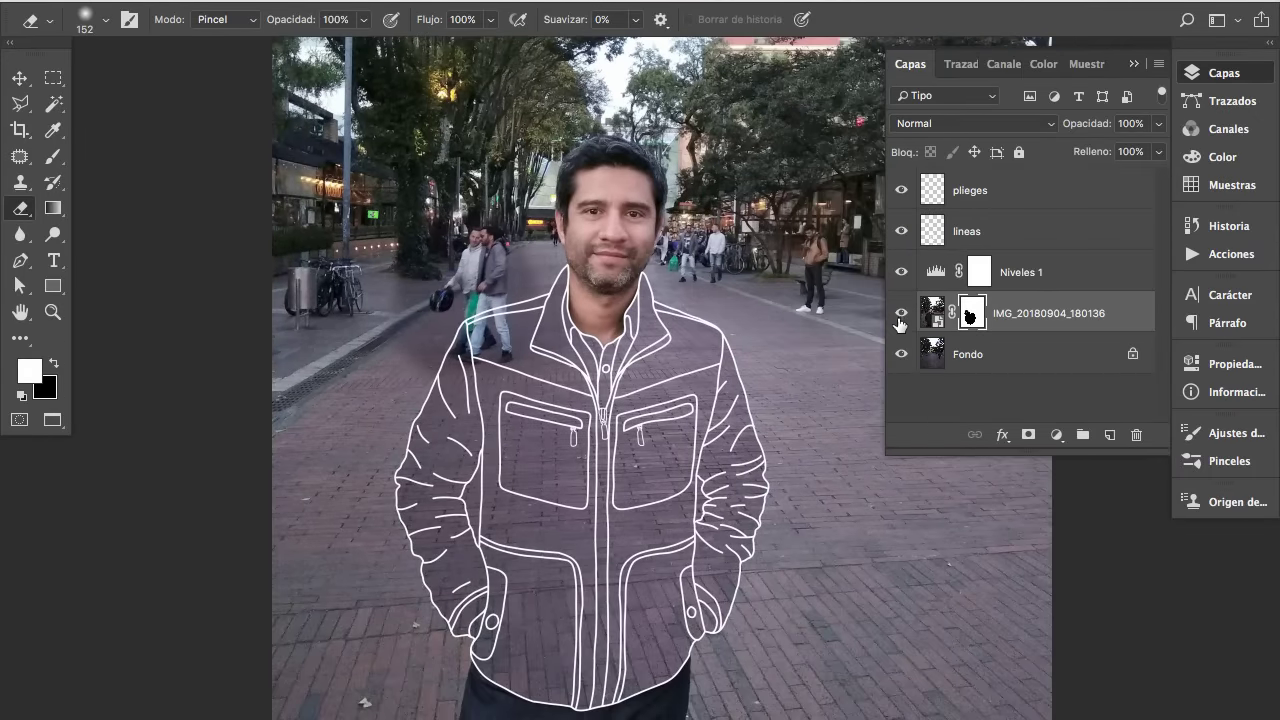
click(899, 355)
click(1009, 354)
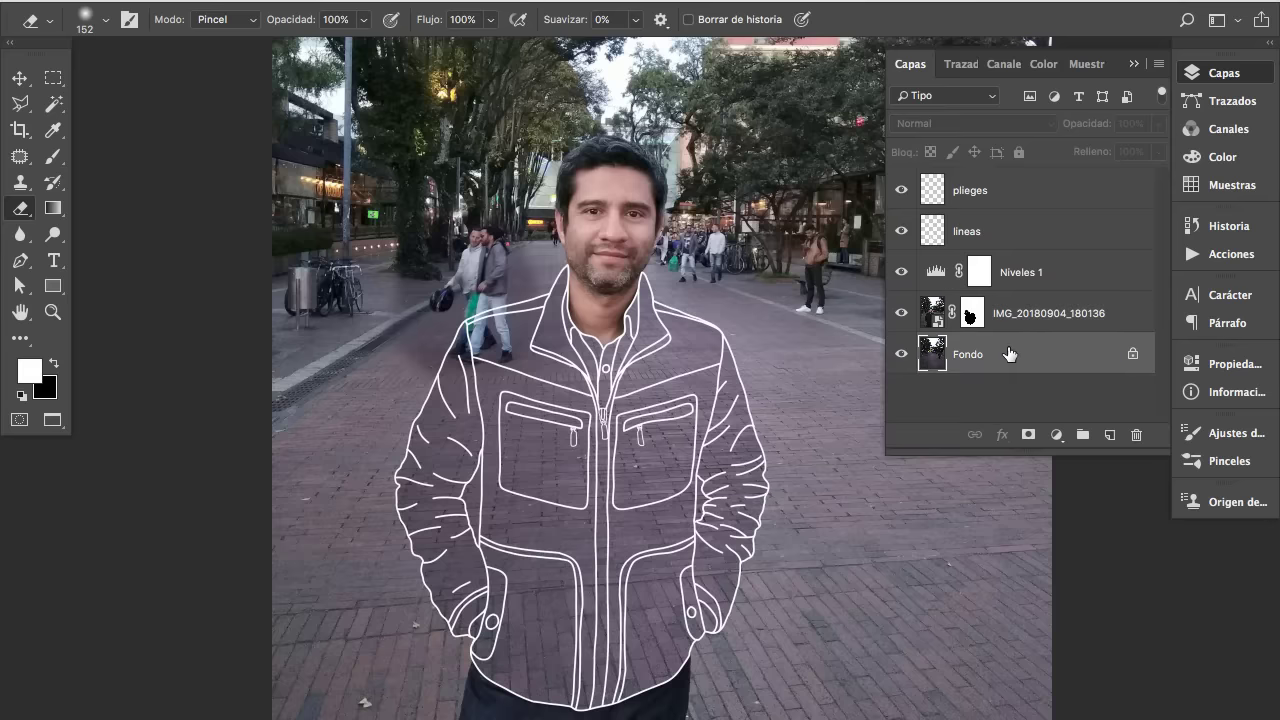
click(1057, 437)
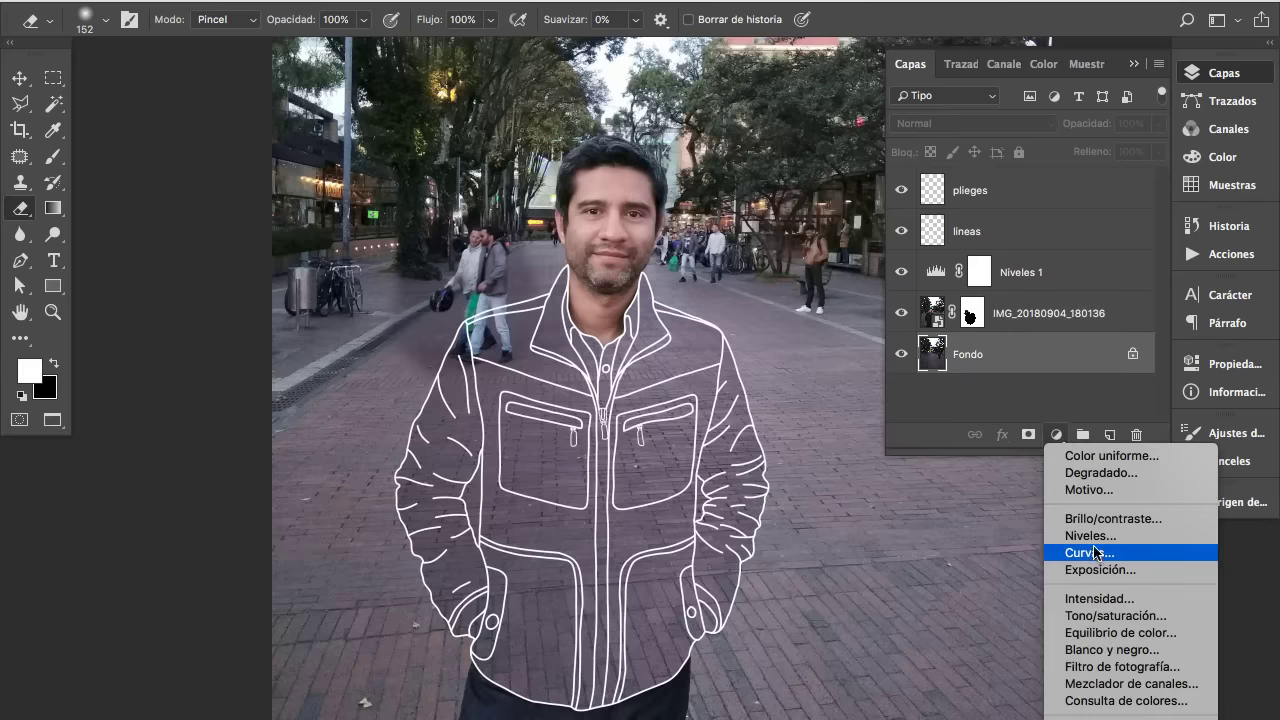
click(1036, 531)
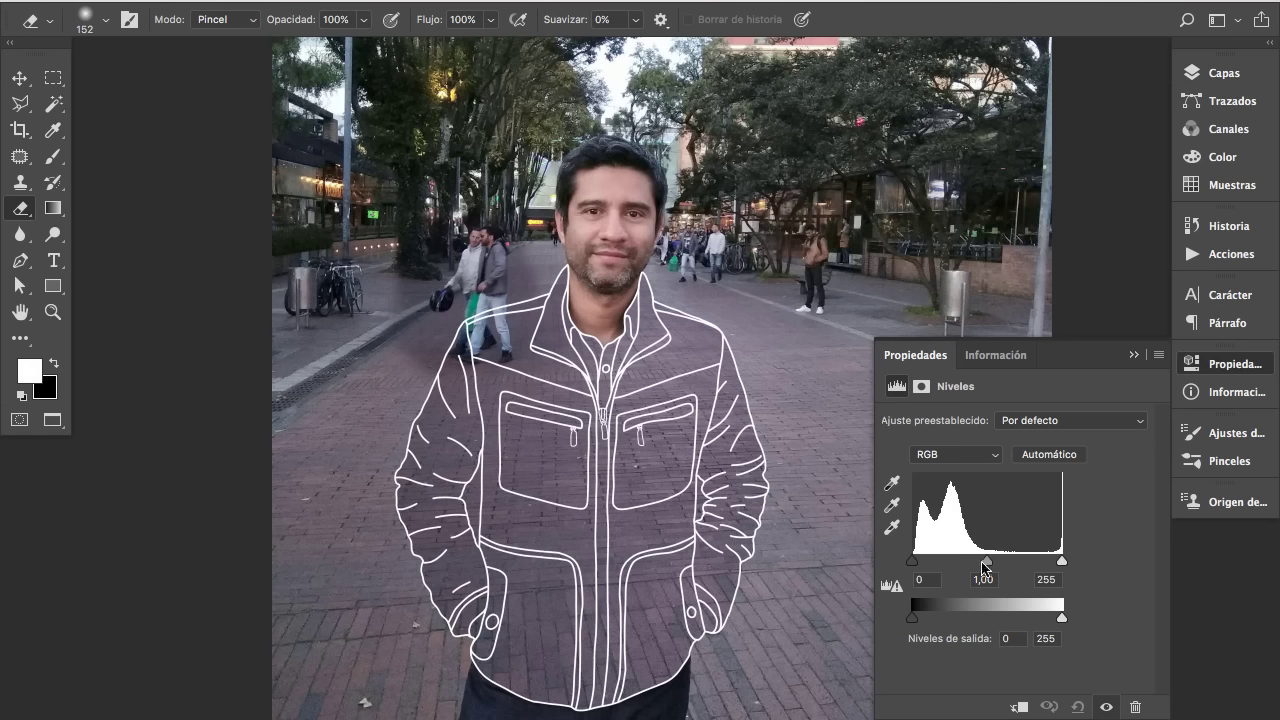
drag(977, 568, 973, 568)
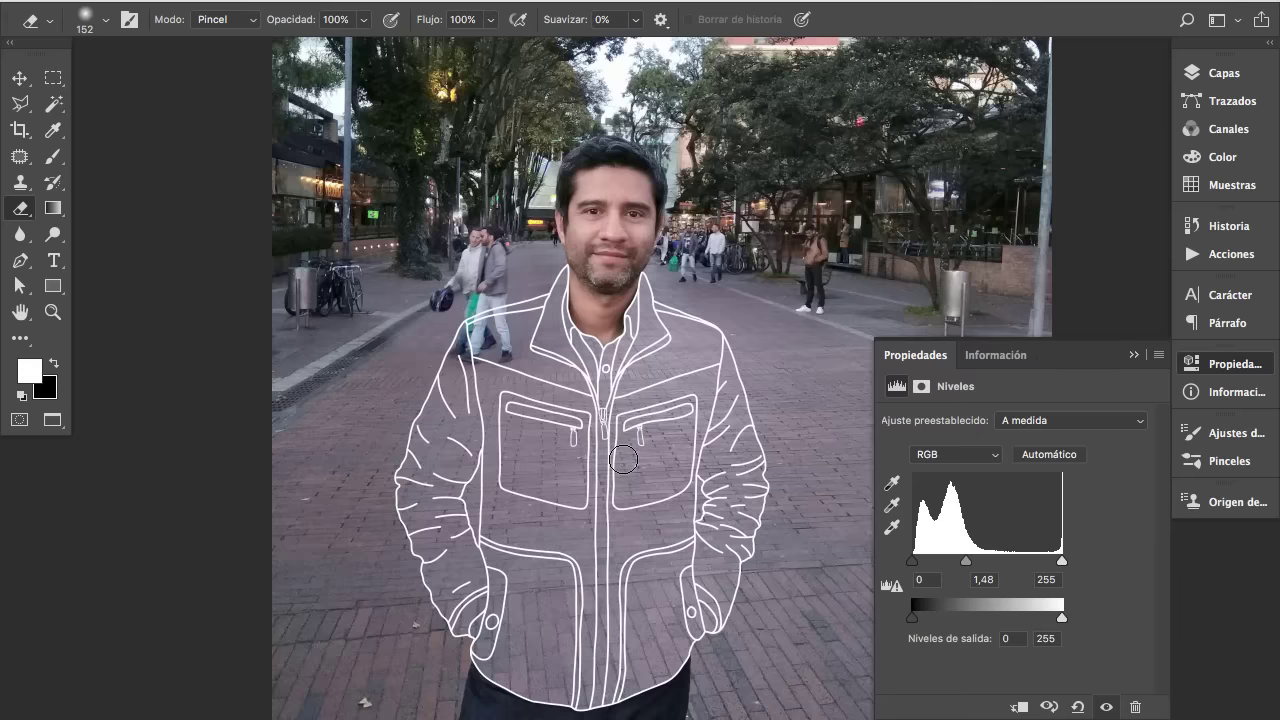
Enlarge the brush to 340 and switch to full-screen view.
key(bracketright)
key(bracketright)
key(bracketright)
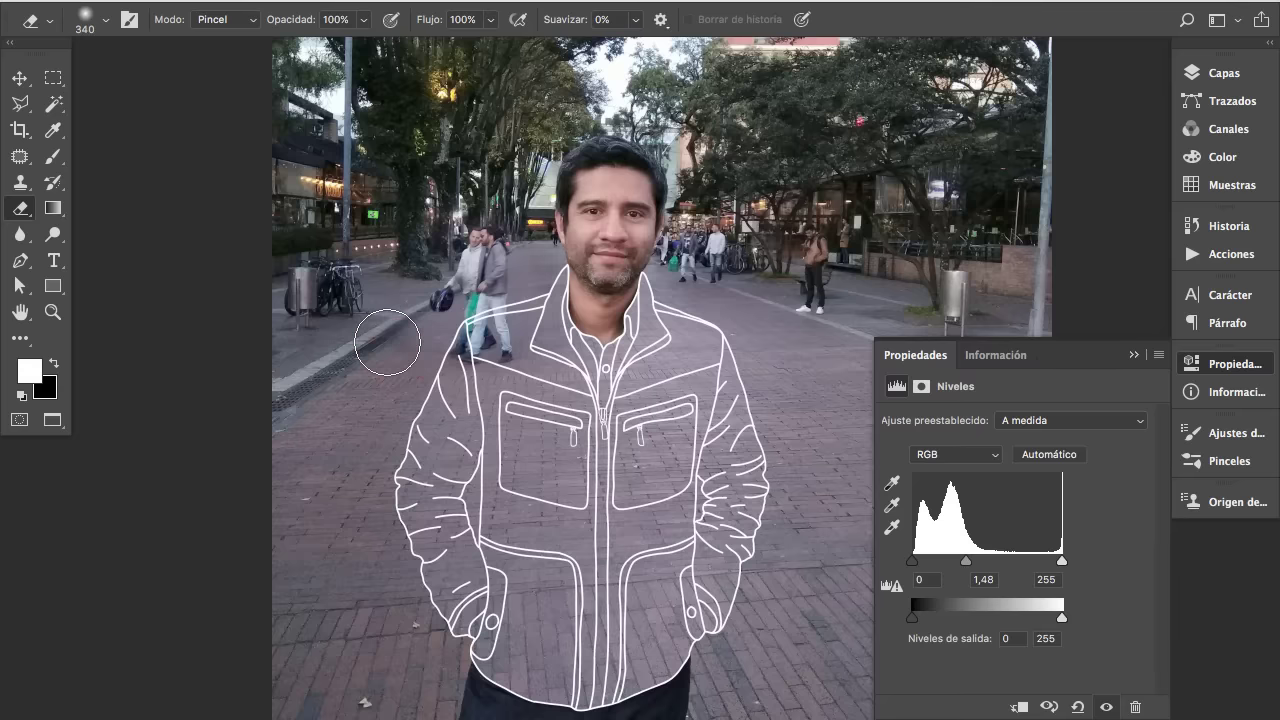
key(F7)
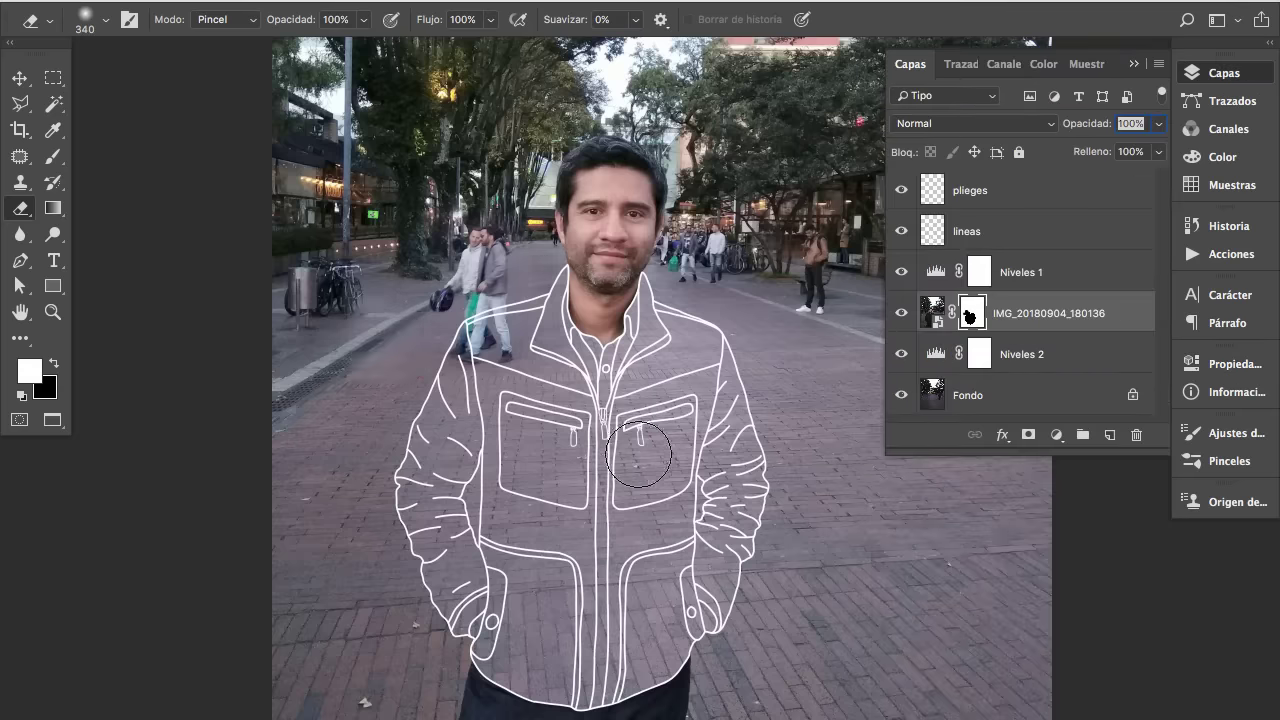
key(f)
key(f)
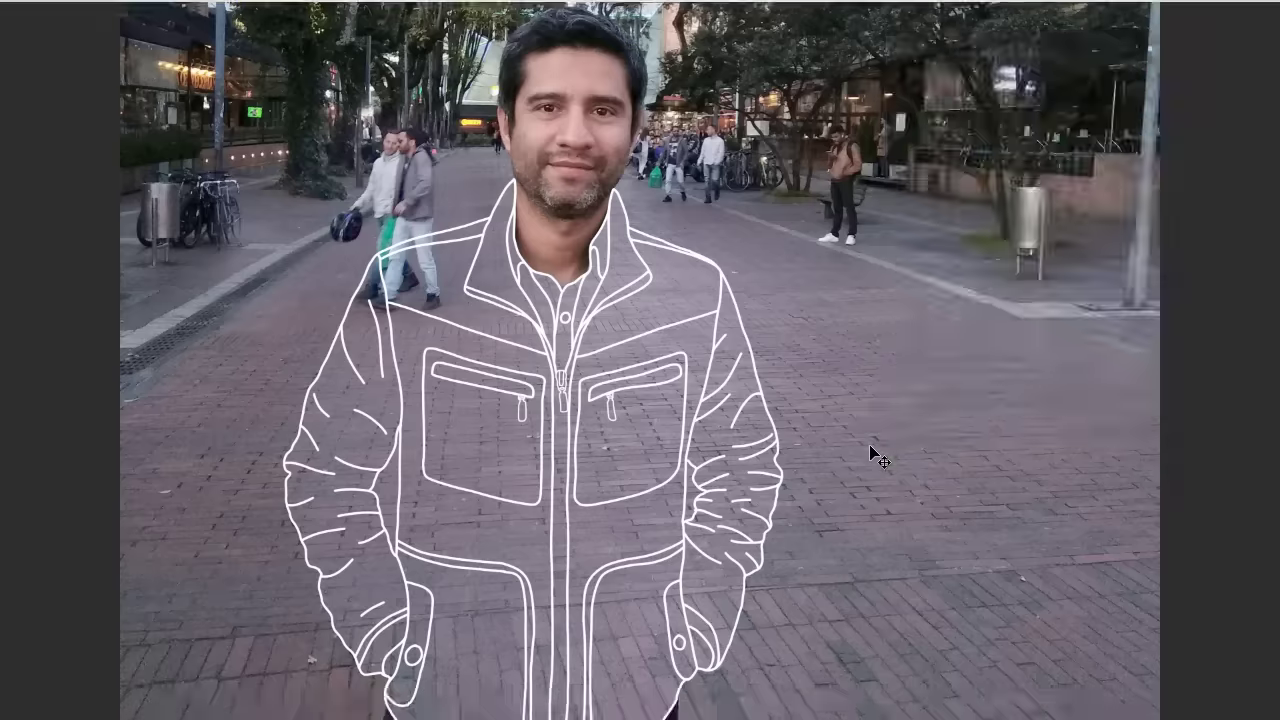